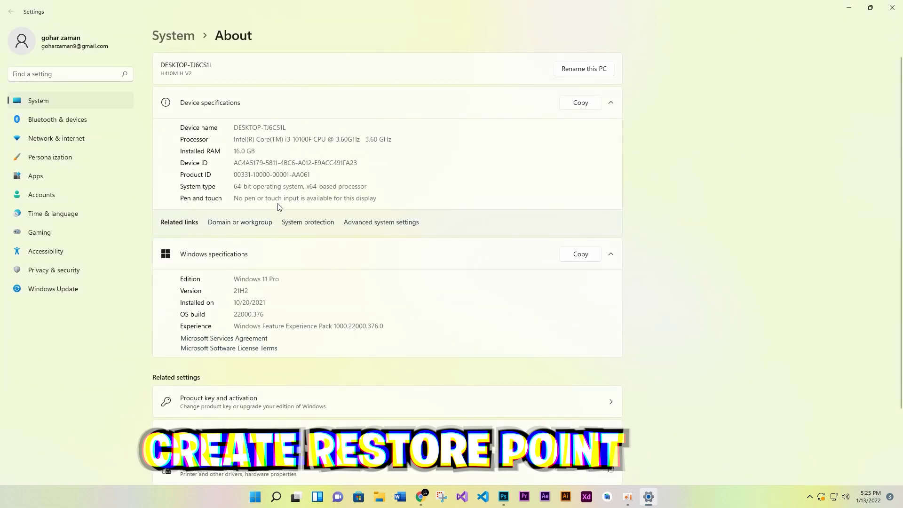
Open system protection and delete all restore points for Local Disk (C:), keeping protection turned on
click(298, 224)
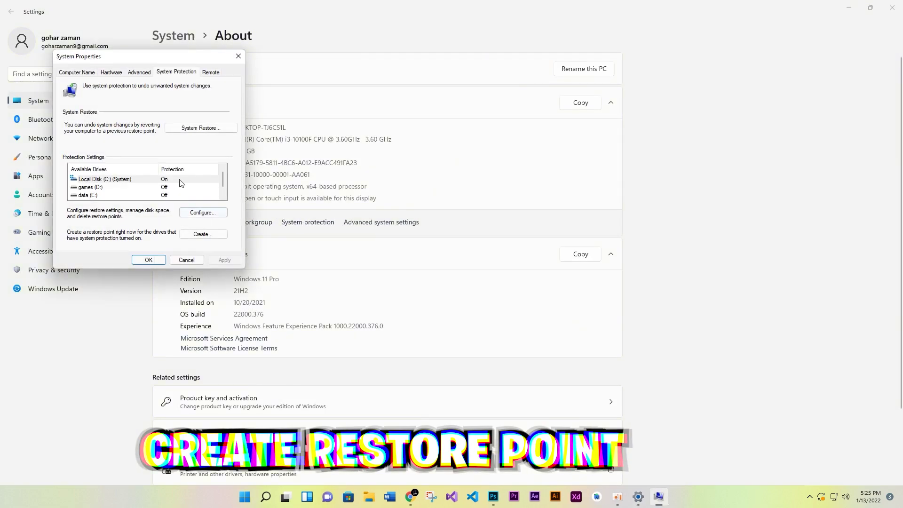
click(180, 180)
click(202, 213)
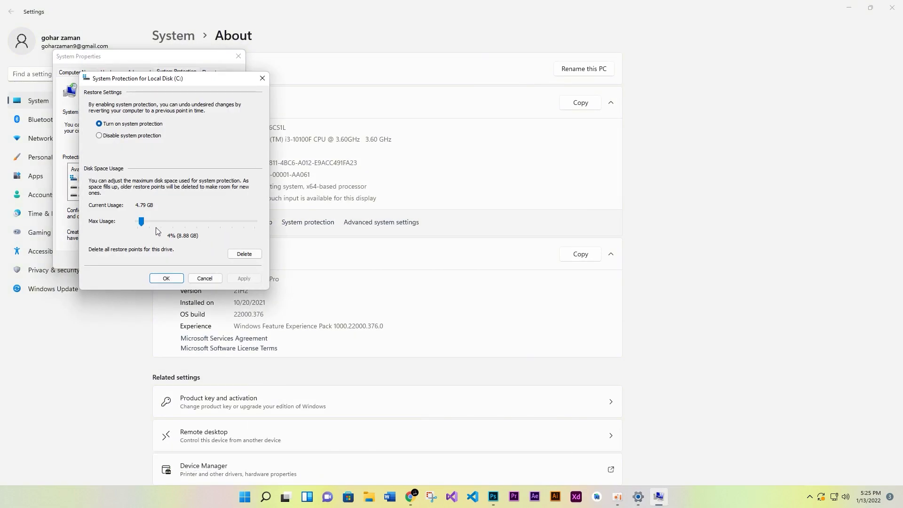
click(257, 252)
click(217, 198)
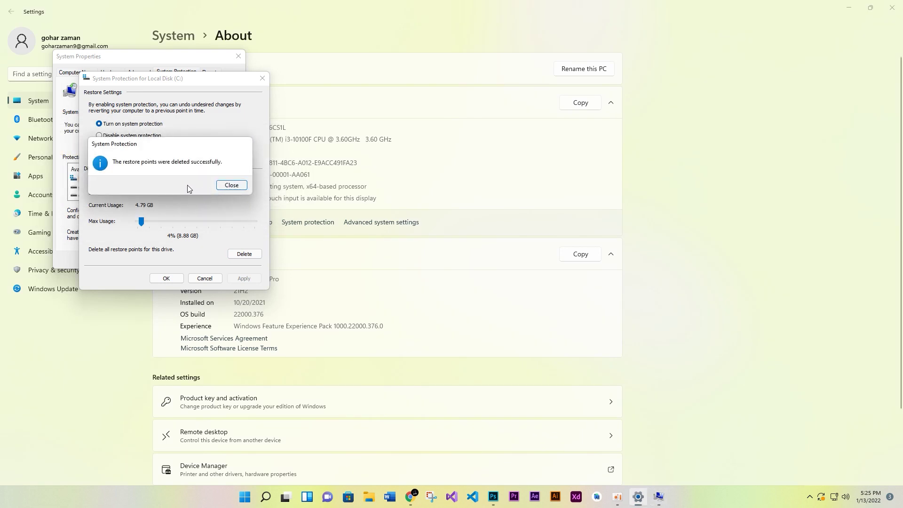
click(230, 185)
click(110, 124)
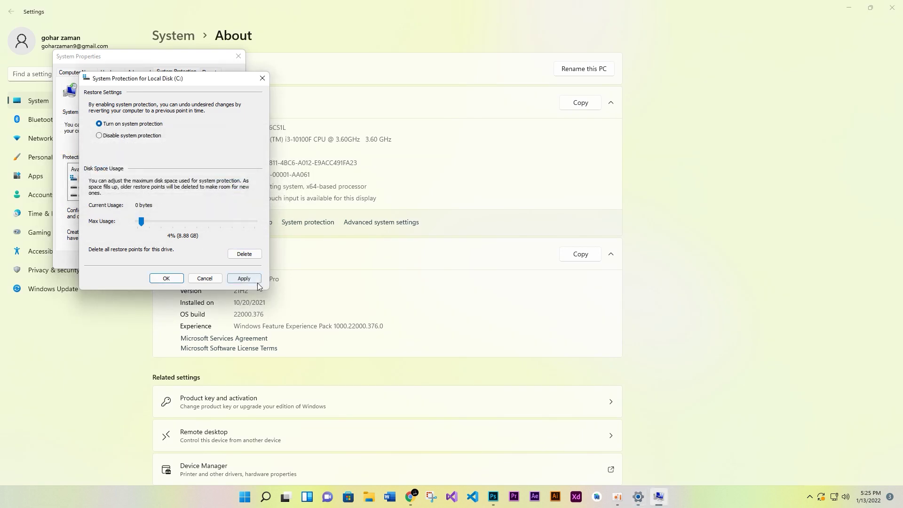
click(166, 278)
Create a restore point with the description f4fix for the protected Local Disk (C:)
click(164, 181)
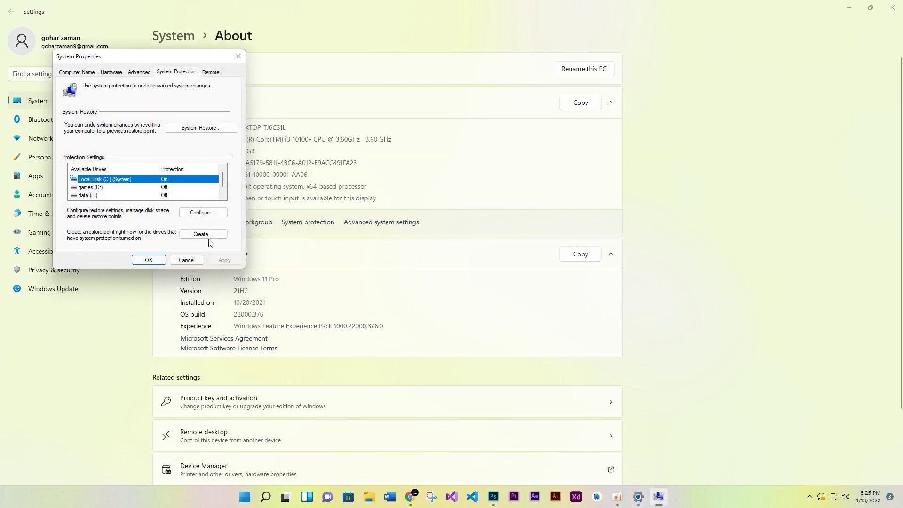
click(205, 234)
text(f4fix)
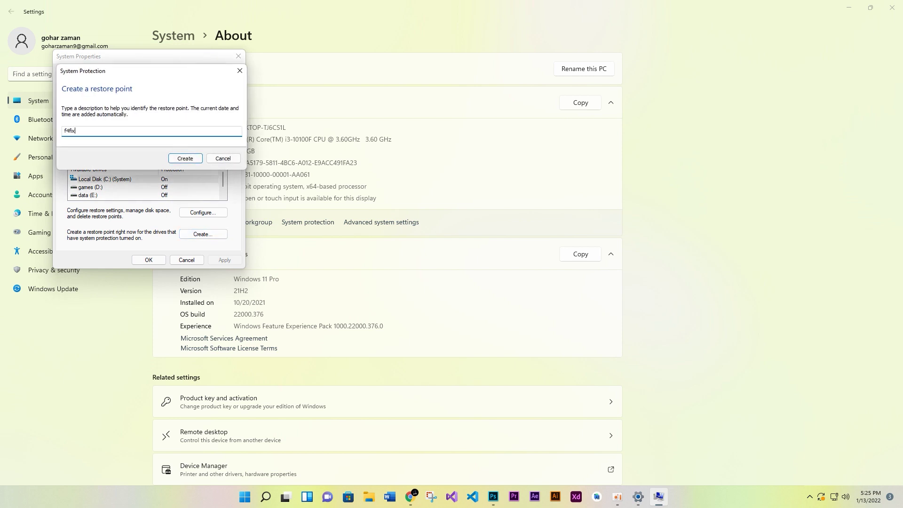
key(Return)
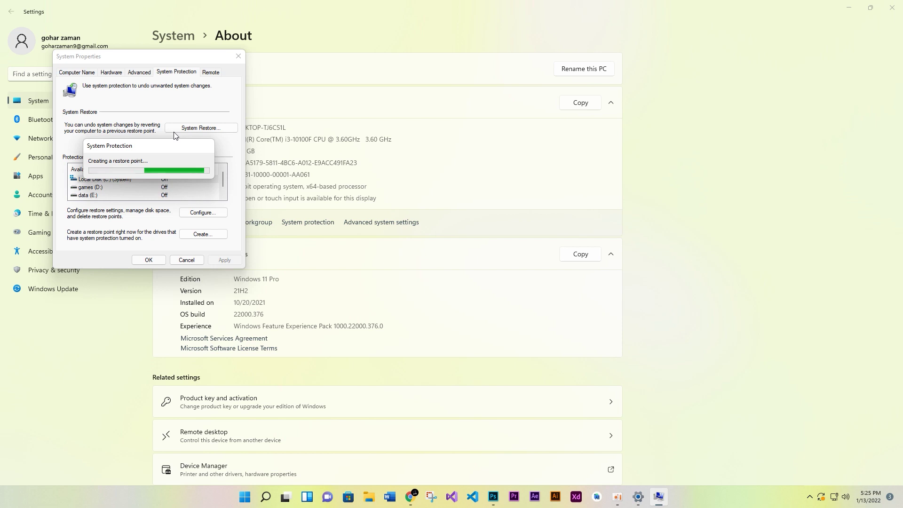
mouse_move(165, 147)
mouse_down()
mouse_move(228, 156)
mouse_move(173, 151)
mouse_up()
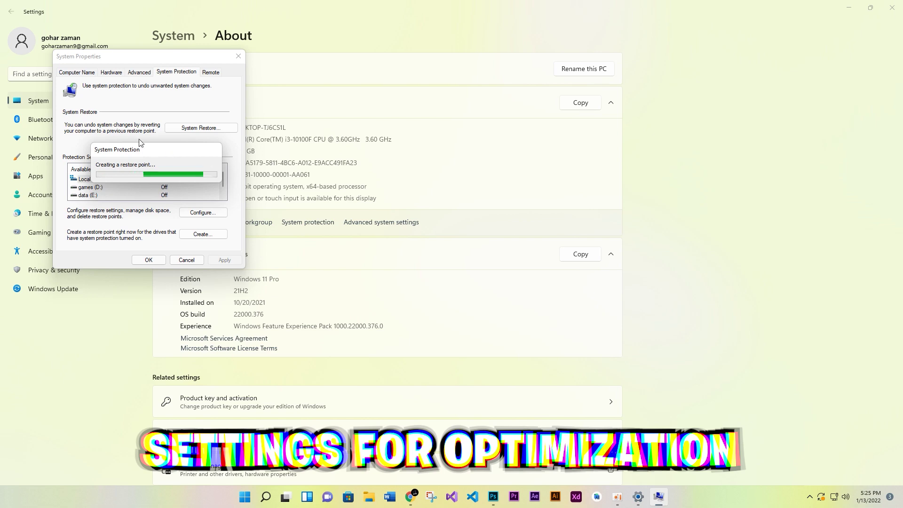
click(206, 166)
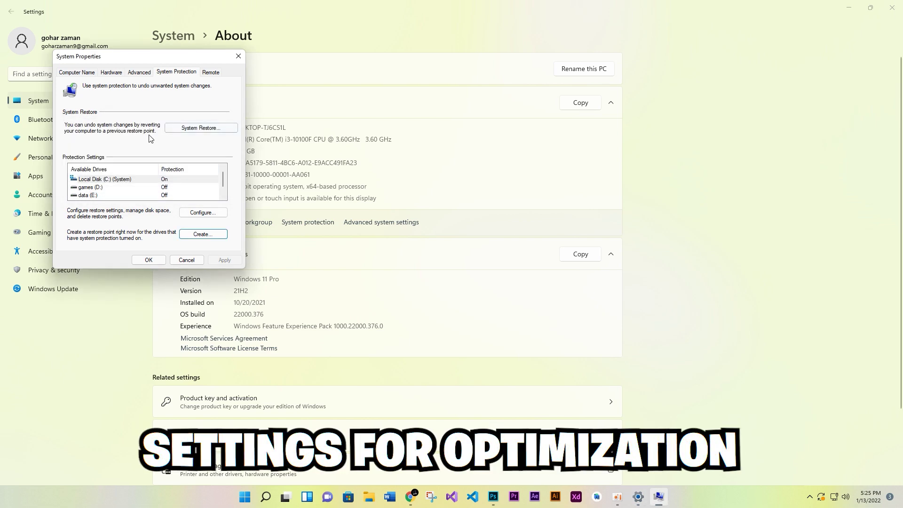
Set the Windows visual effects to Adjust for best performance, apply the change and close System Properties
click(139, 73)
click(211, 125)
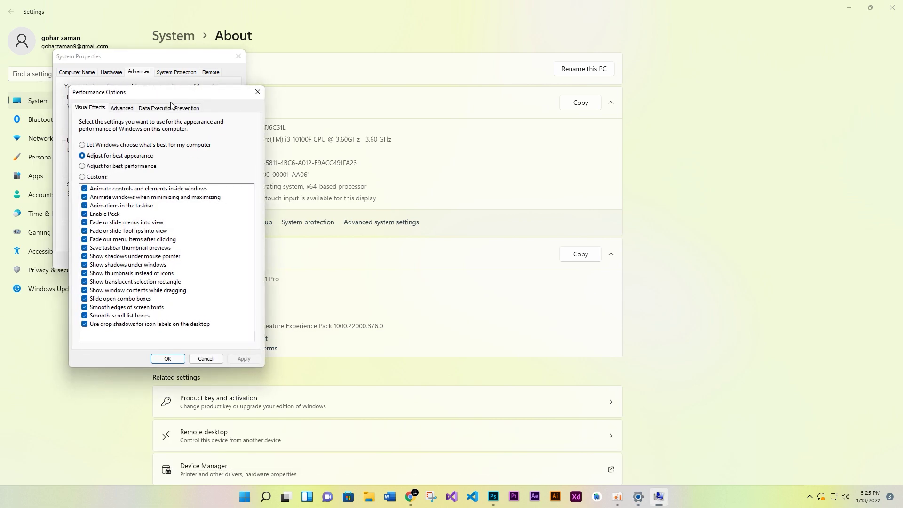
click(81, 166)
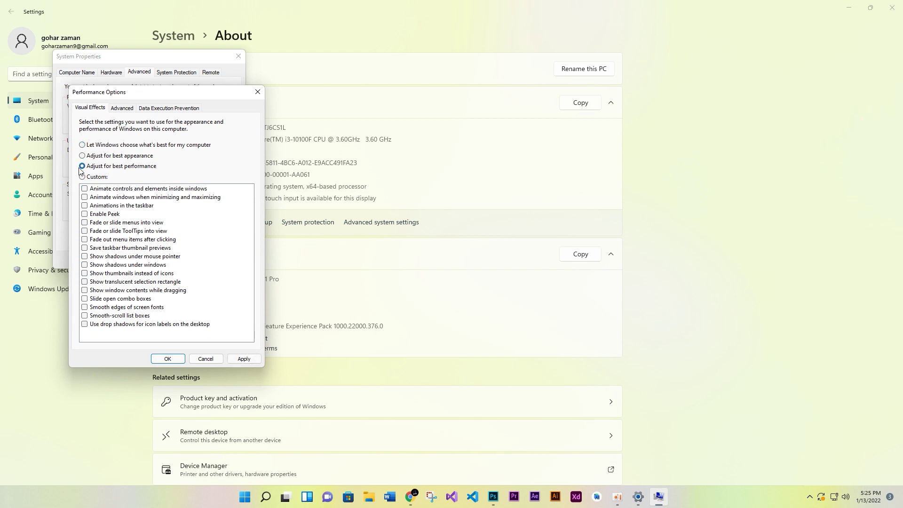
click(244, 358)
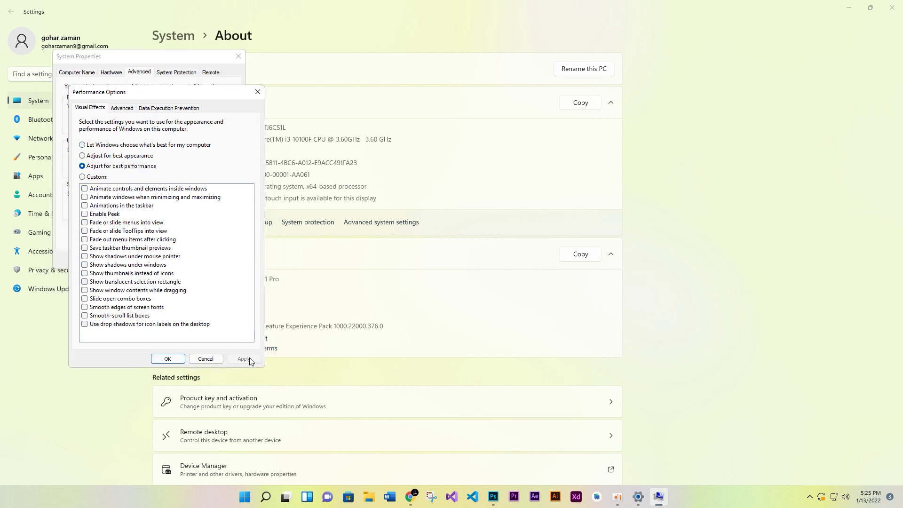
click(173, 359)
click(153, 256)
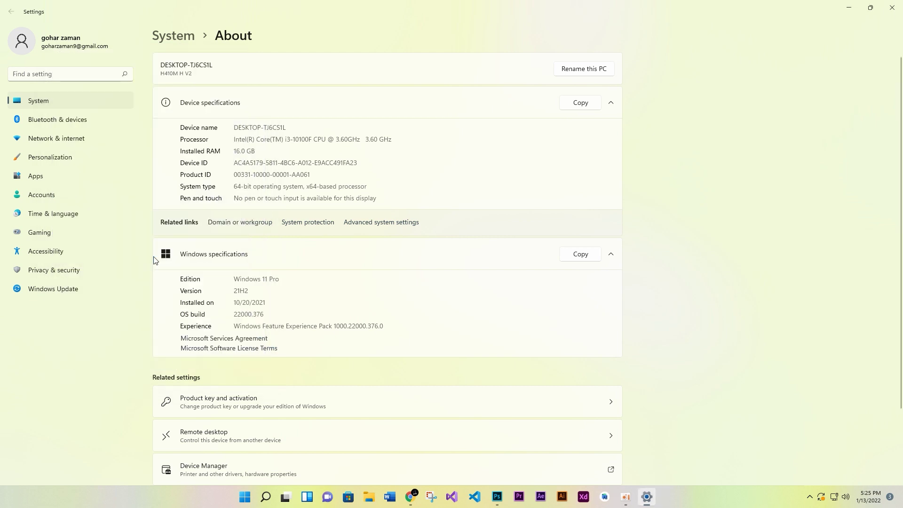
Close the Settings window and refresh the desktop
key(alt+F4)
right_click(455, 177)
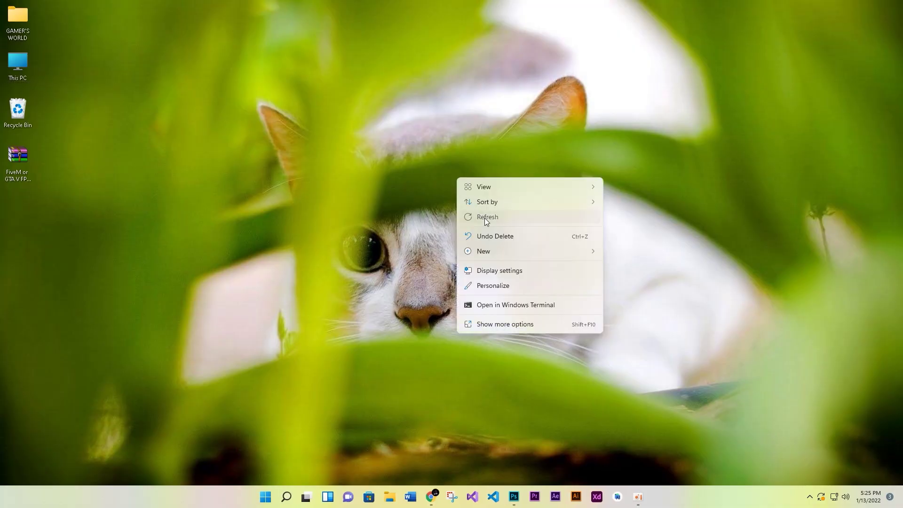
click(485, 218)
Search Windows for "game m" and open Game Mode settings
click(286, 497)
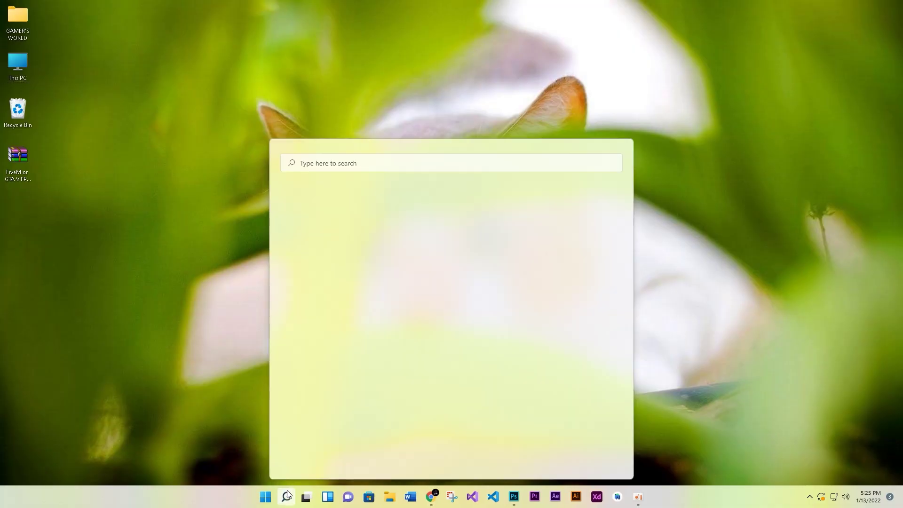
text(game)
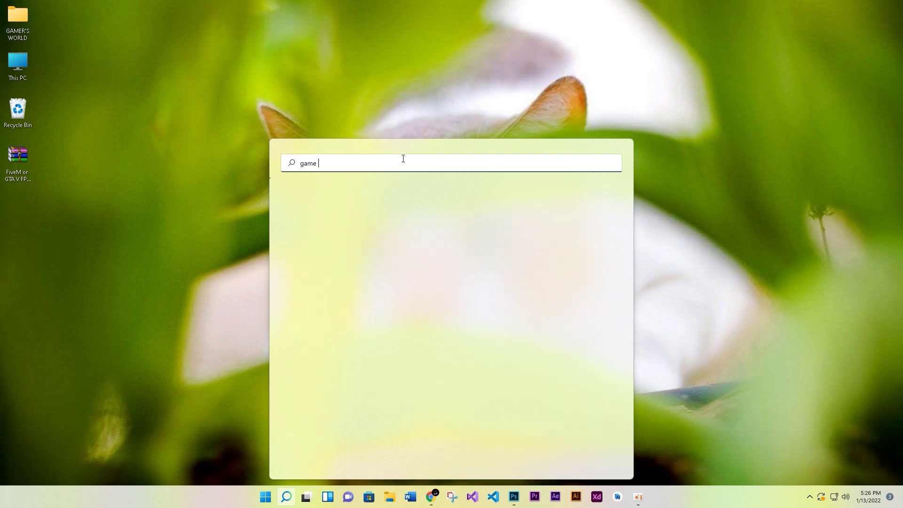
key(BackSpace)
key(BackSpace)
key(BackSpace)
key(BackSpace)
key(BackSpace)
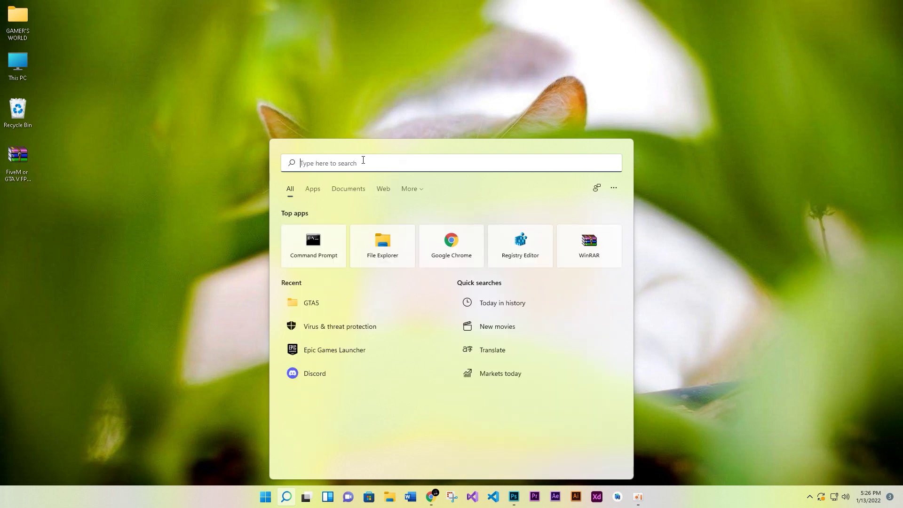
text(game m)
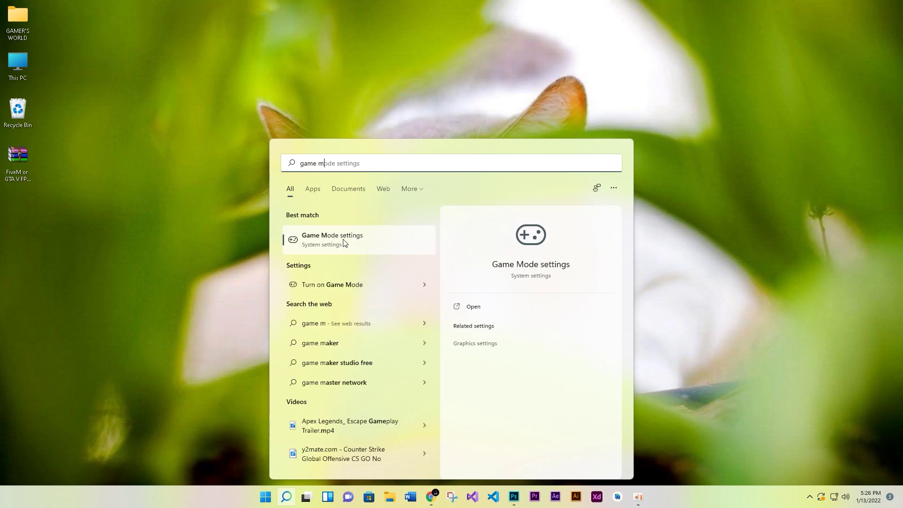
click(344, 242)
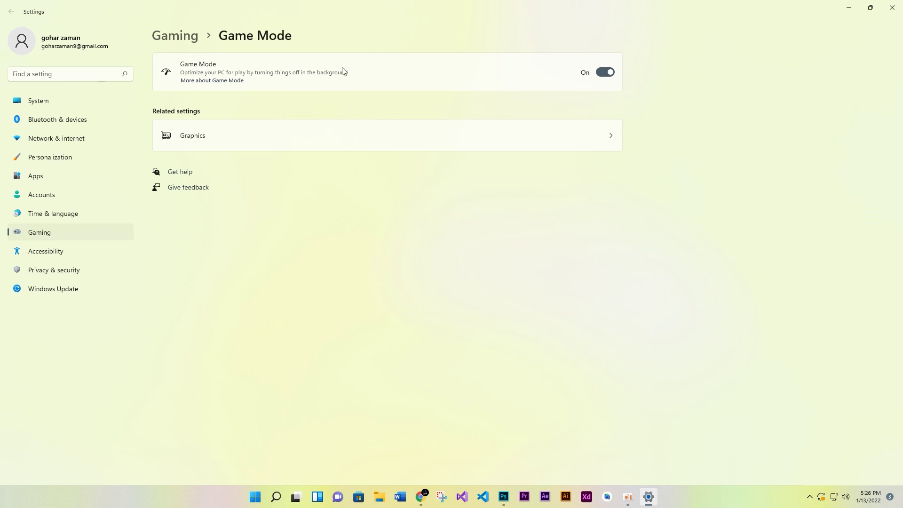
Open the related Graphics settings and remove FiveM from the custom app options
click(254, 141)
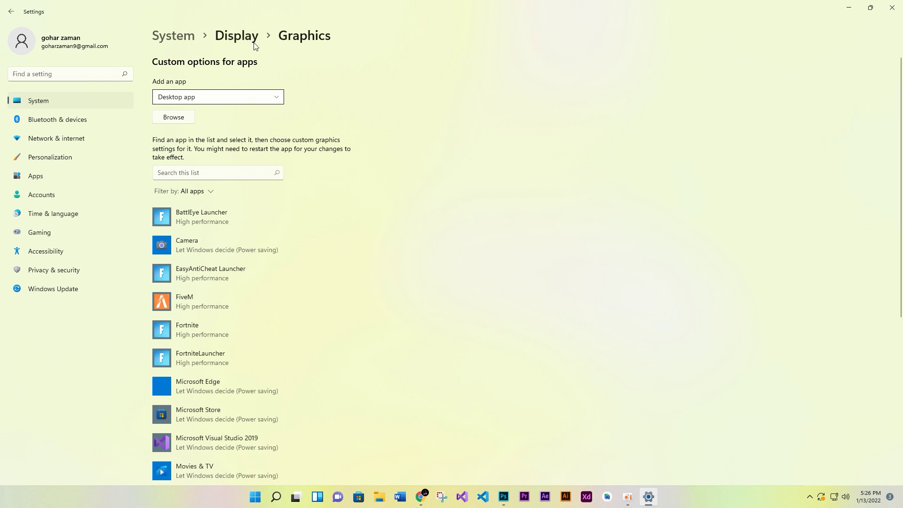
click(182, 305)
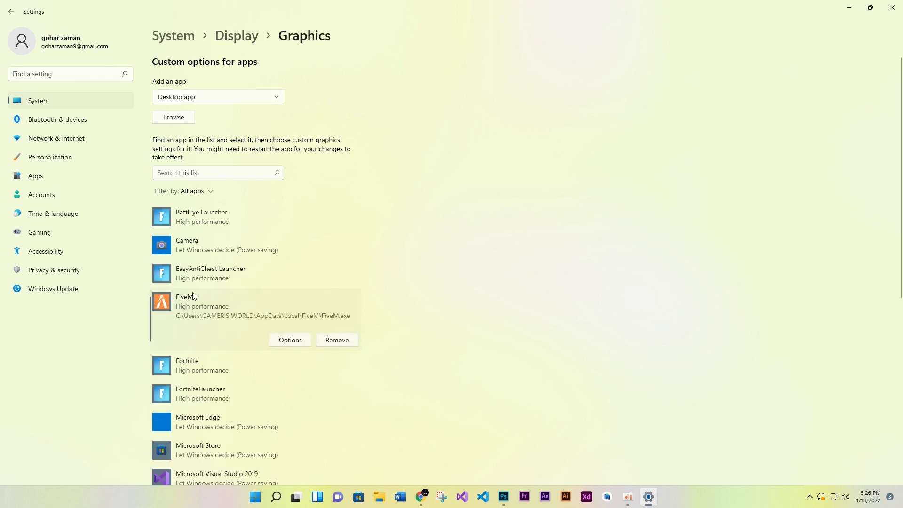
click(337, 340)
Add the PlayGTAV application from D:\gta v\GTAV to the custom graphics options as a desktop app
scroll(222, 220, down, 5)
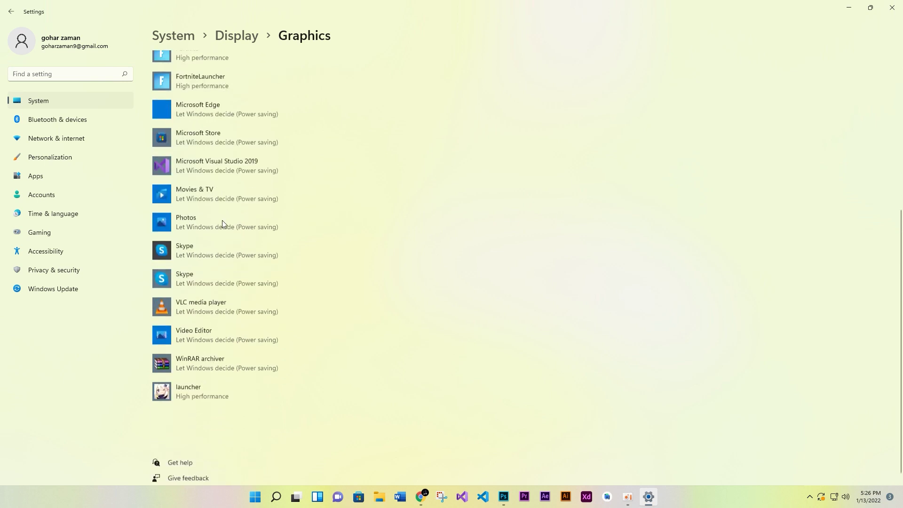
scroll(222, 221, up, 4)
scroll(223, 229, up, 1)
click(174, 117)
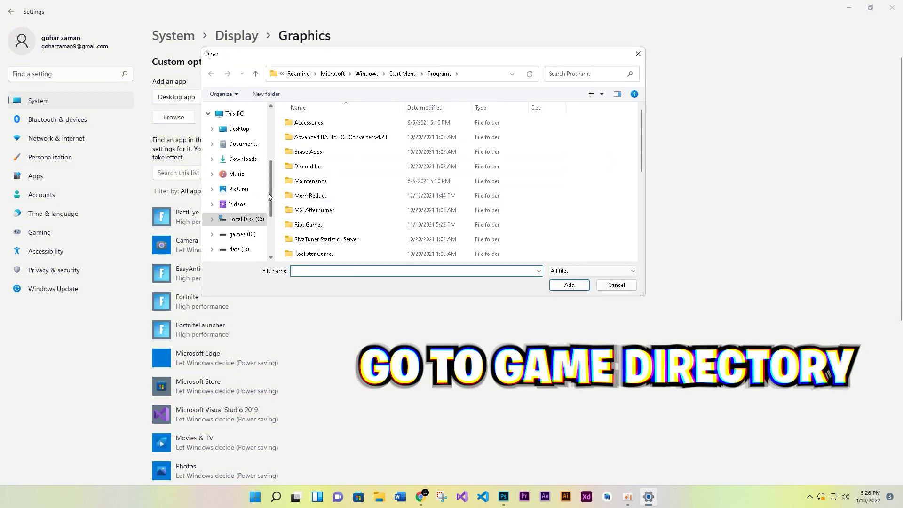
click(241, 234)
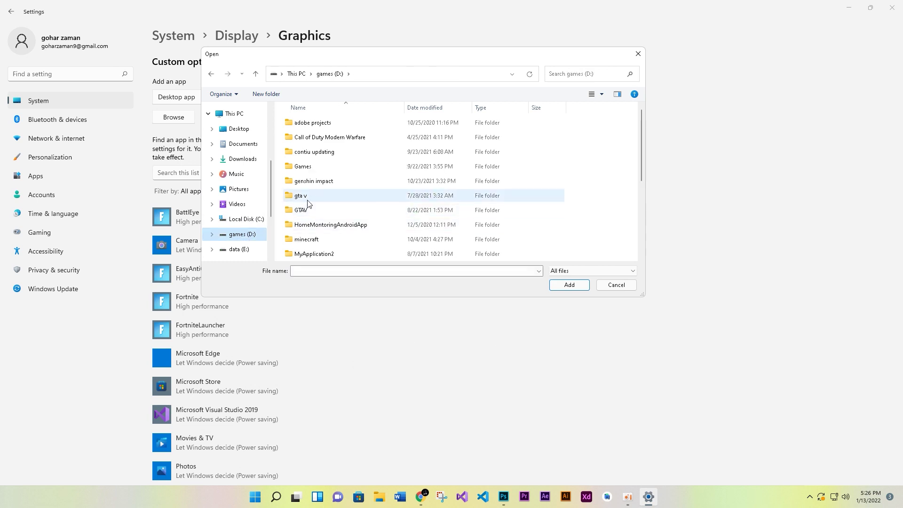
double_click(307, 210)
key(alt+Left)
double_click(308, 200)
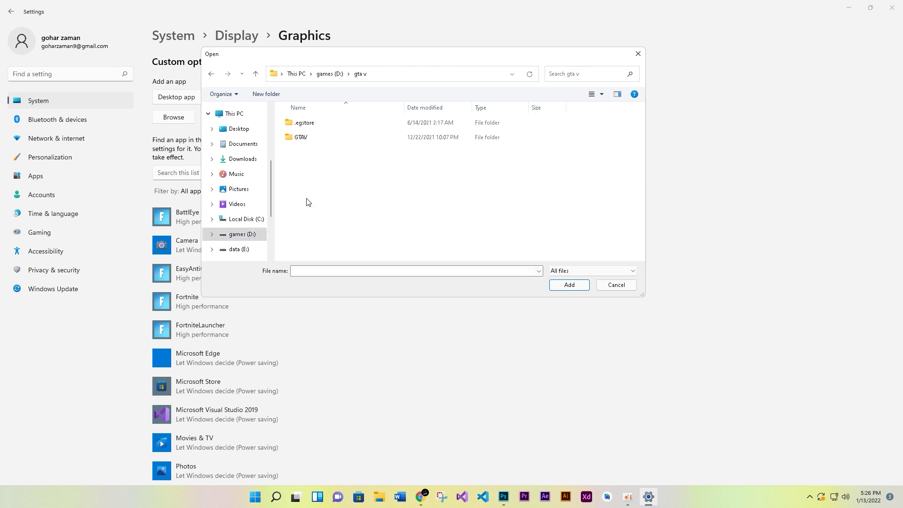
double_click(303, 137)
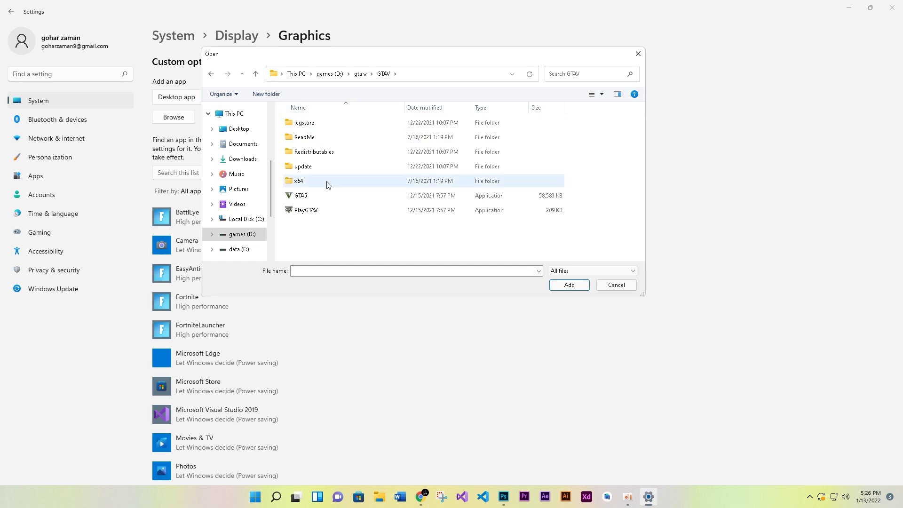
click(319, 211)
double_click(319, 211)
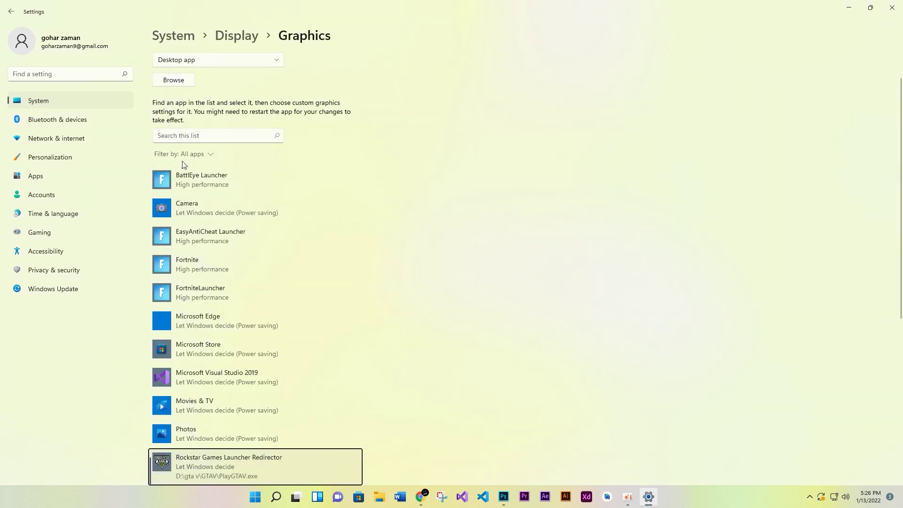
Add the GTA5 application from the same GTAV folder to the custom graphics options
click(174, 80)
click(319, 196)
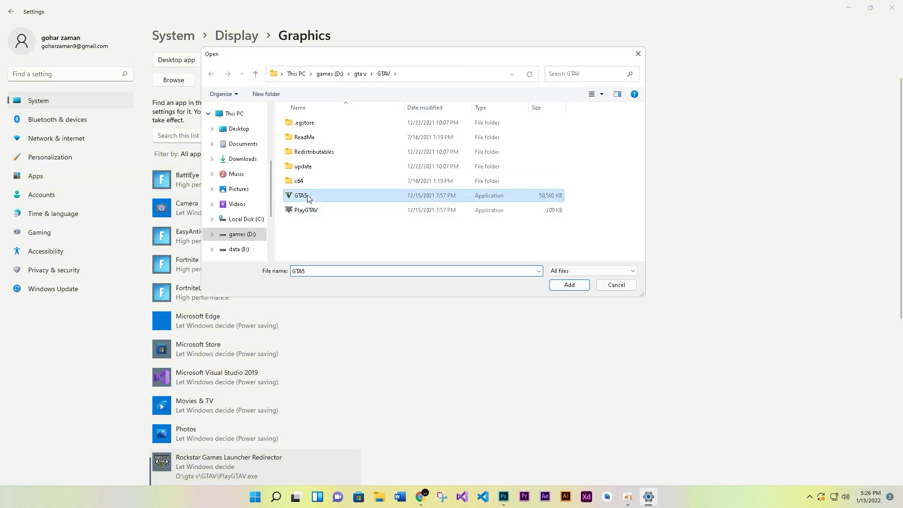
double_click(320, 195)
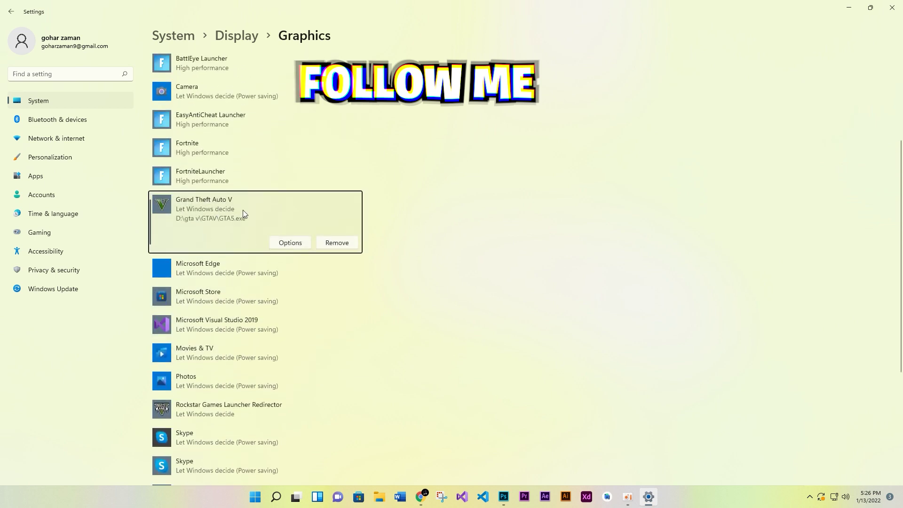
Set the graphics preference of Grand Theft Auto V to High performance and save it
click(289, 245)
click(399, 257)
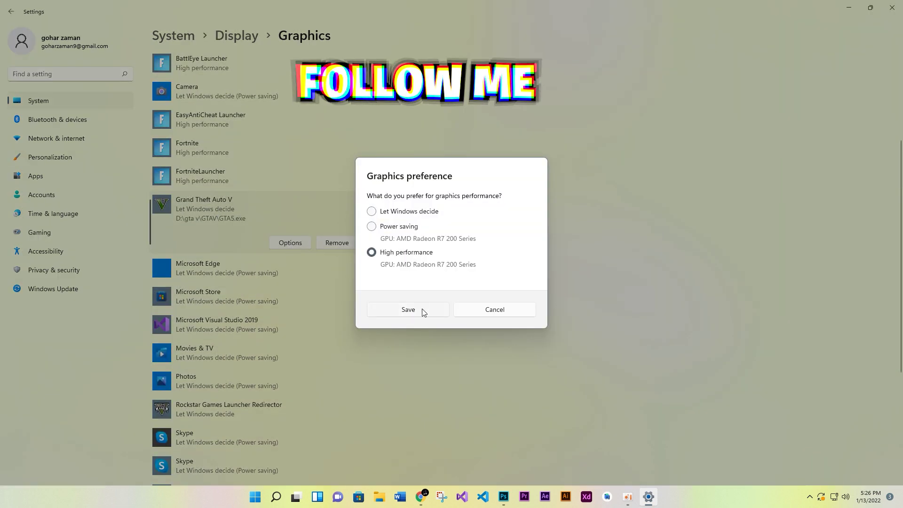
click(420, 310)
Set the graphics preference of Rockstar Games Launcher Redirector to High performance and save it
scroll(226, 254, down, 5)
click(222, 219)
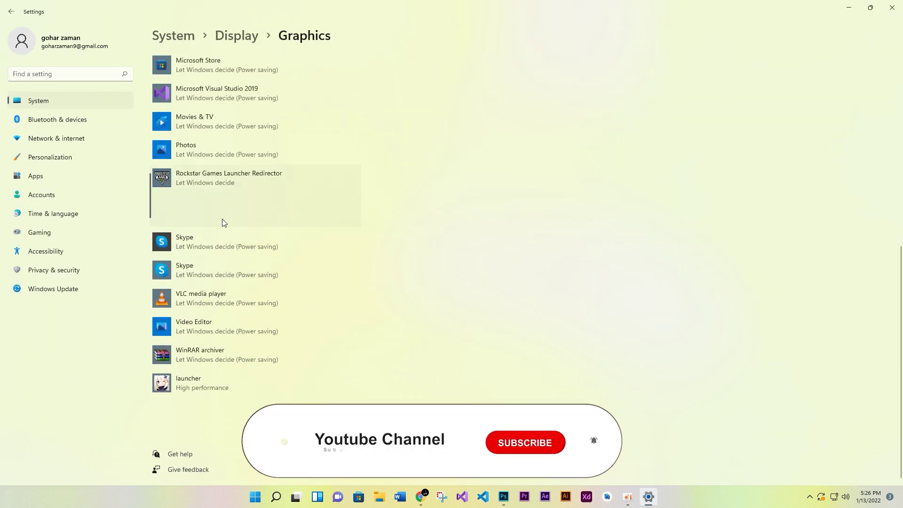
click(289, 216)
click(390, 258)
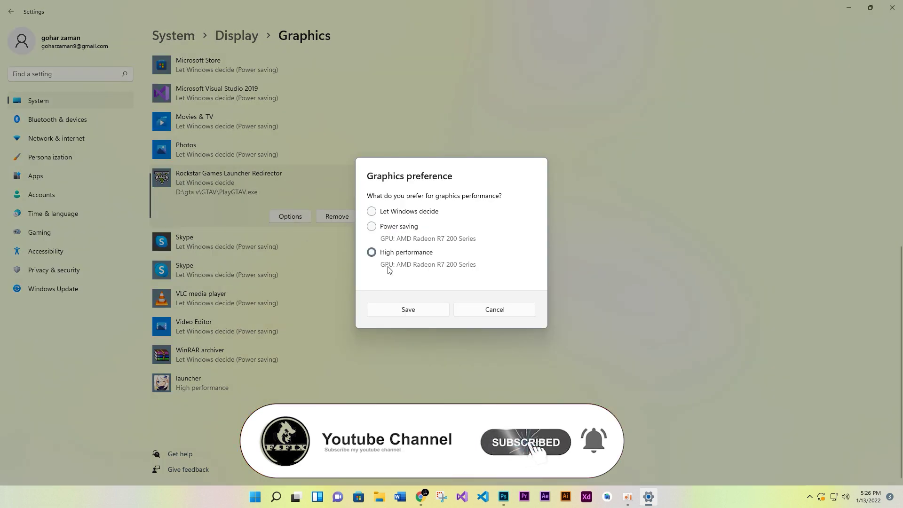
click(401, 310)
scroll(403, 253, up, 6)
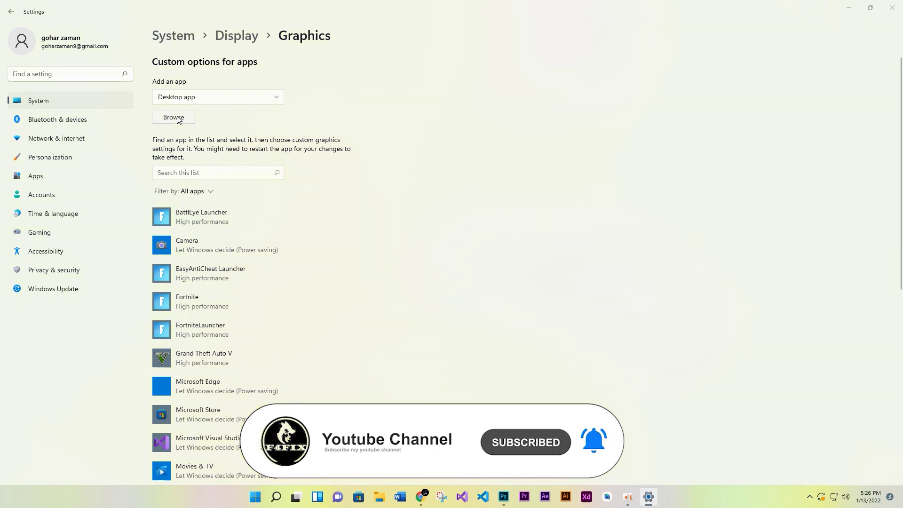
click(178, 118)
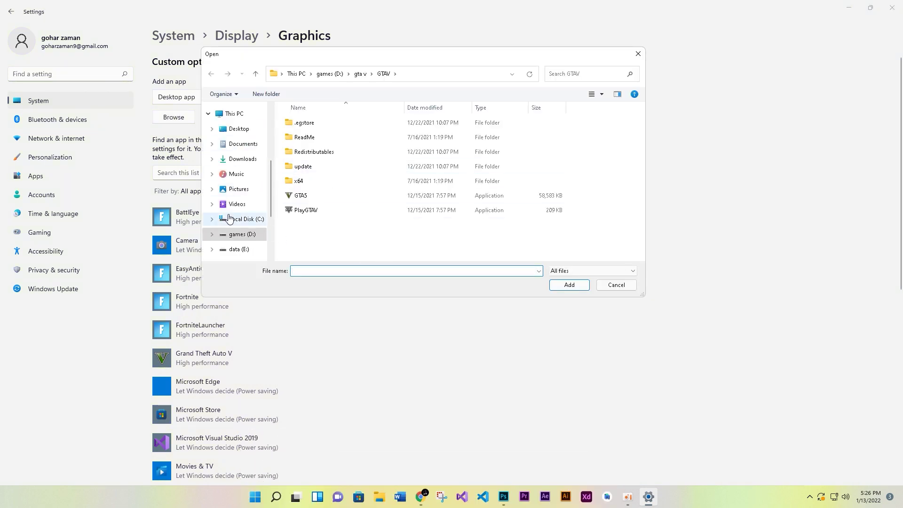
click(244, 219)
click(314, 157)
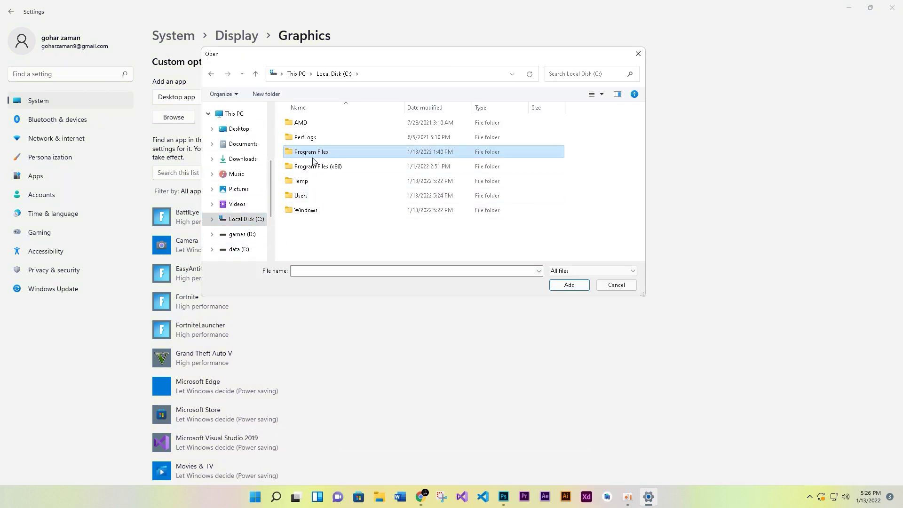
double_click(313, 161)
scroll(315, 165, down, 12)
scroll(317, 167, up, 8)
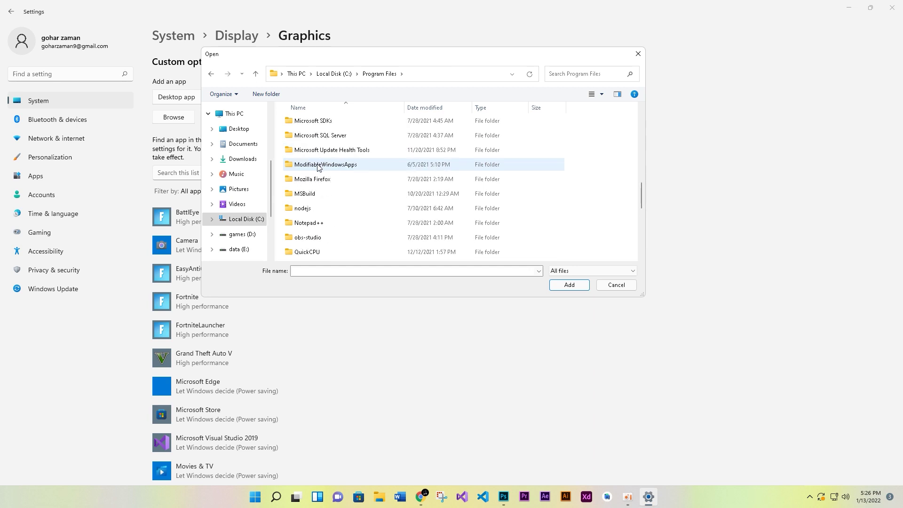
scroll(321, 147, up, 5)
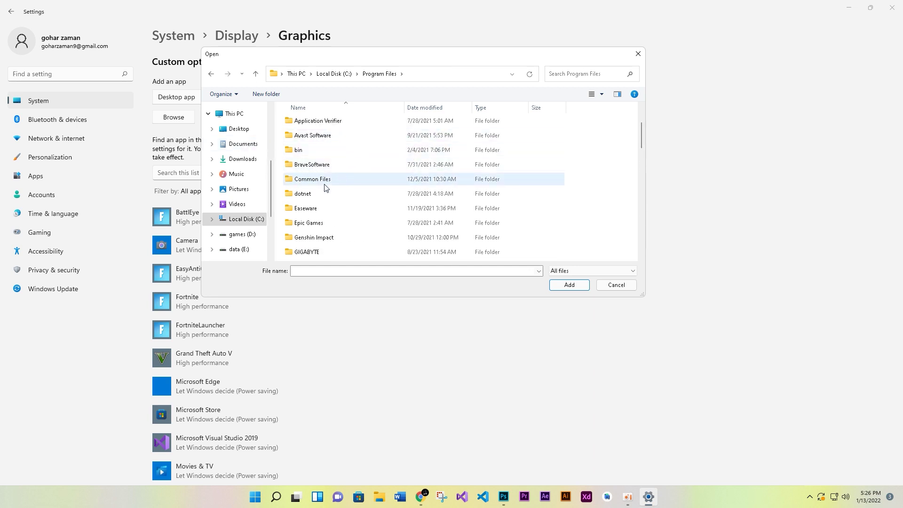
scroll(328, 182, up, 2)
key(BackSpace)
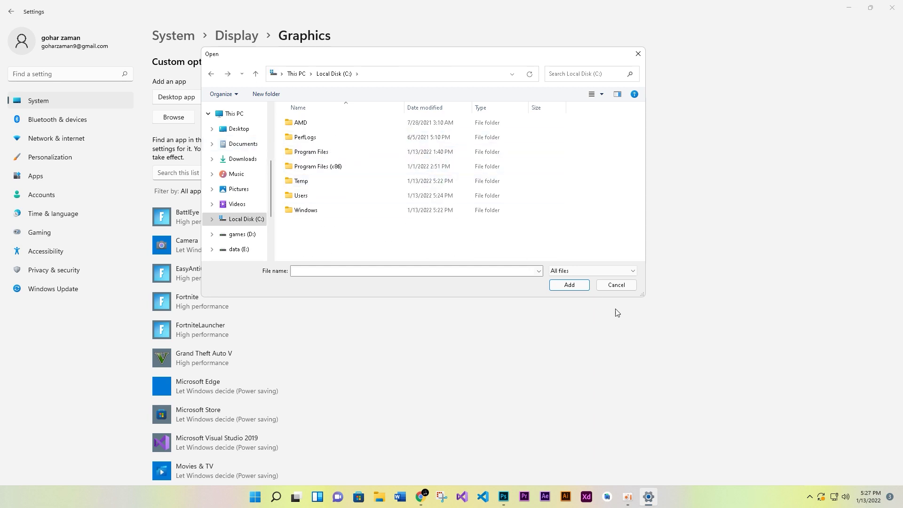
click(620, 288)
Search Windows for "fiv" and open FiveM's file location, following its shortcut through to the folder containing the FiveM application
click(277, 497)
text(f)
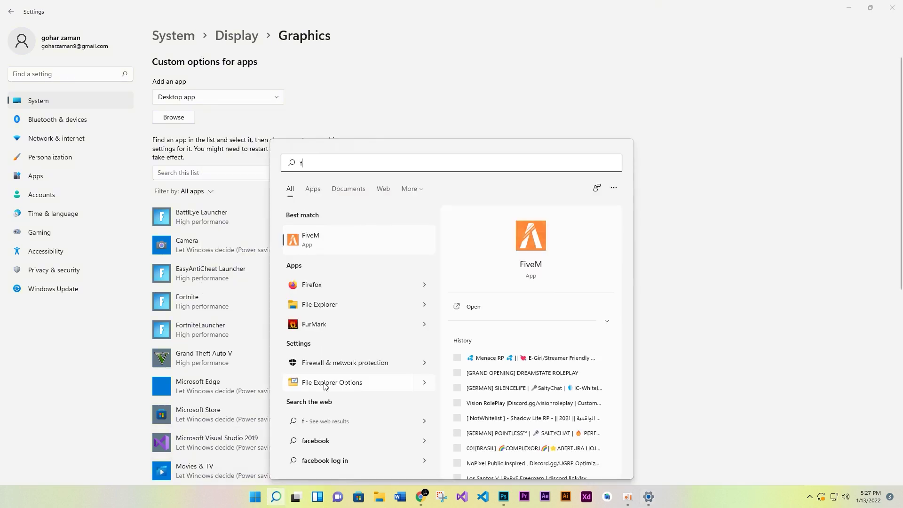
text(iv)
right_click(336, 241)
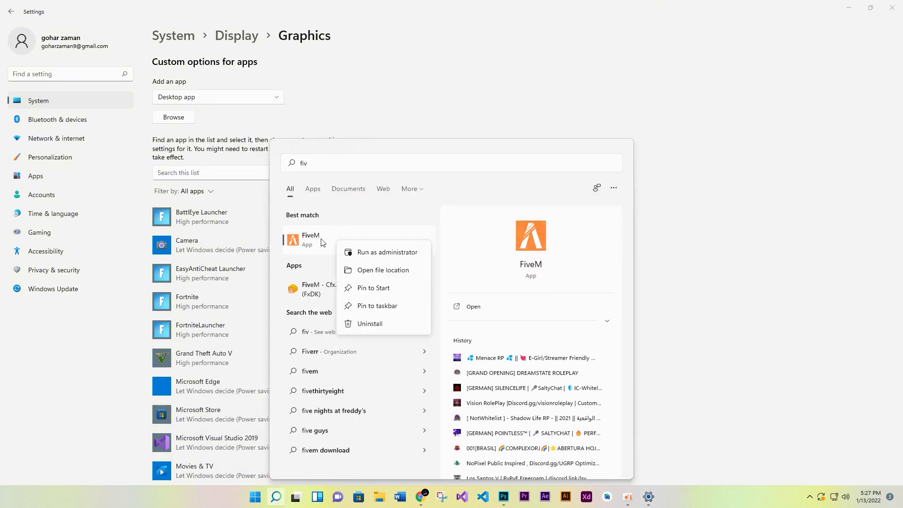
click(383, 270)
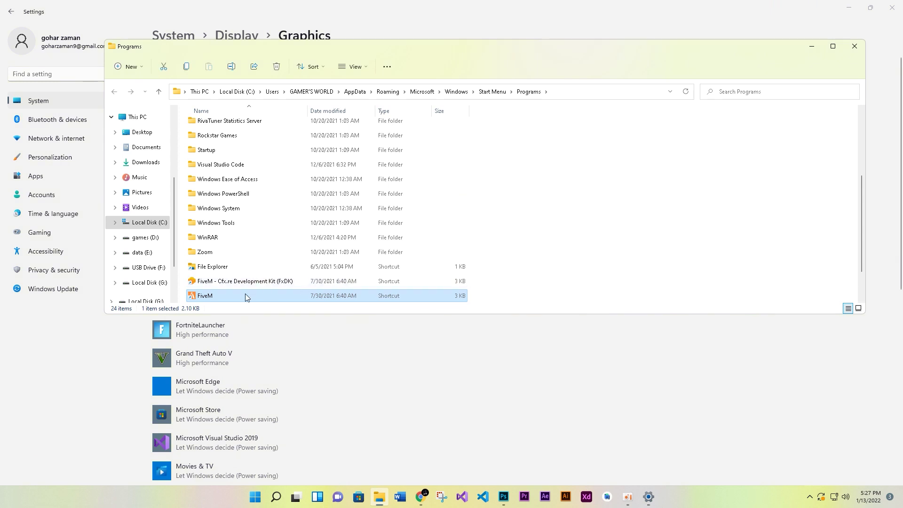
right_click(245, 294)
click(293, 356)
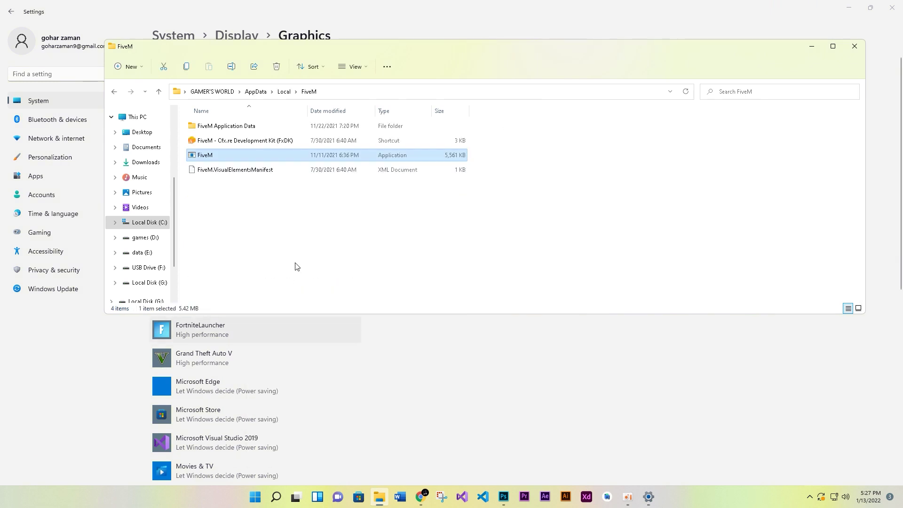
Copy the full path of the FiveM folder and close its File Explorer window
click(354, 91)
right_click(304, 93)
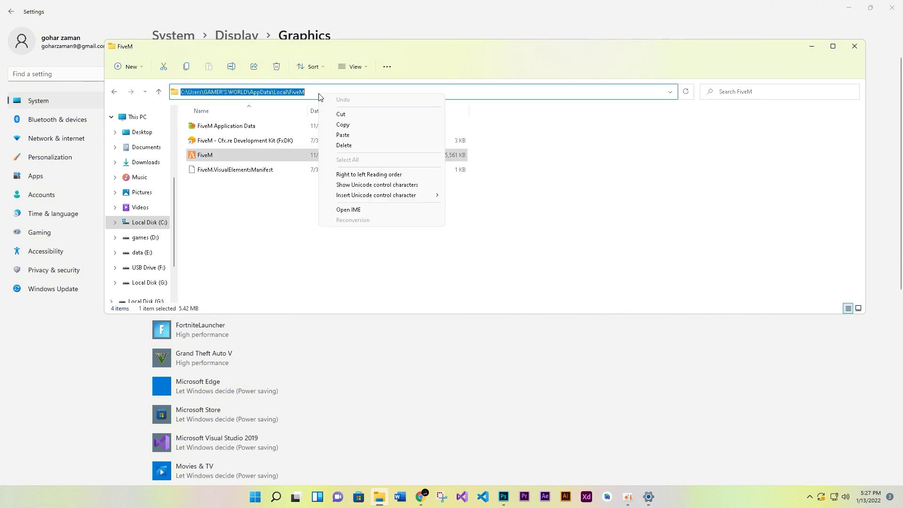
click(349, 126)
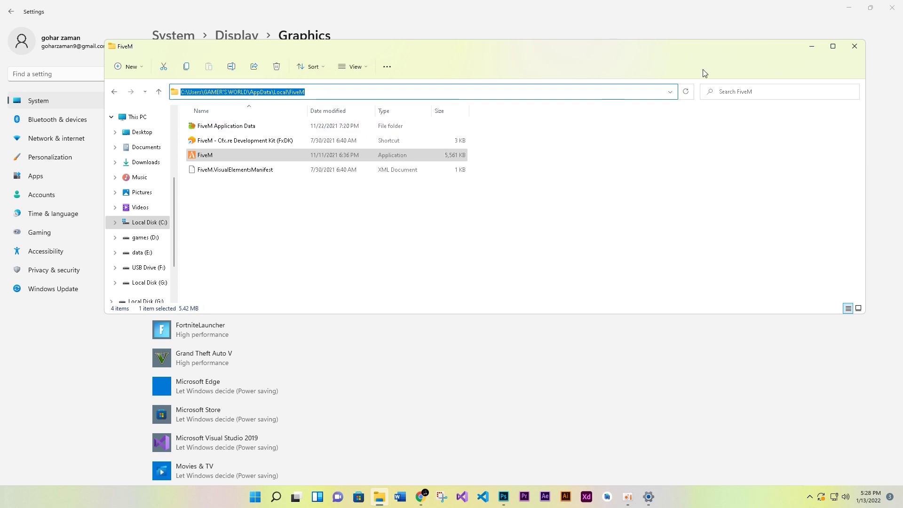
click(854, 46)
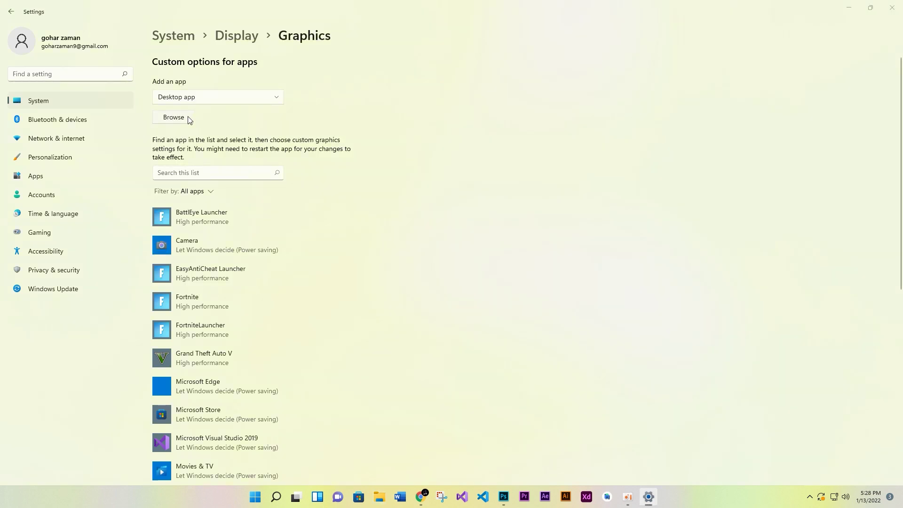
Add the FiveM application from the copied AppData\Local\FiveM path to the custom graphics options as a desktop app
click(189, 120)
click(407, 76)
right_click(396, 76)
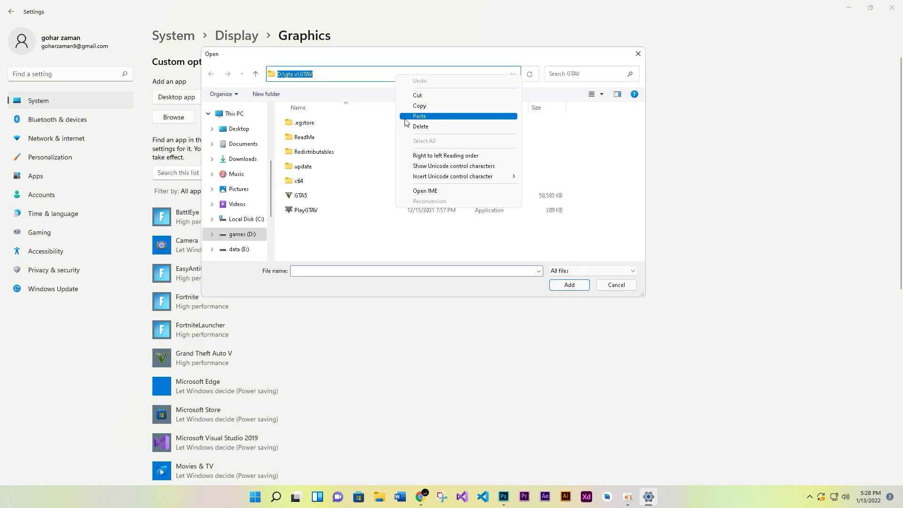
click(405, 118)
key(Return)
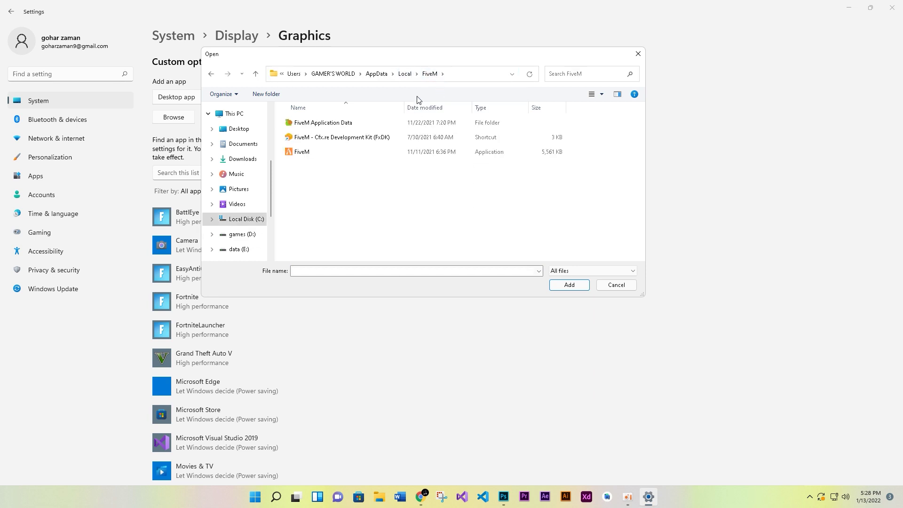
click(306, 152)
click(570, 285)
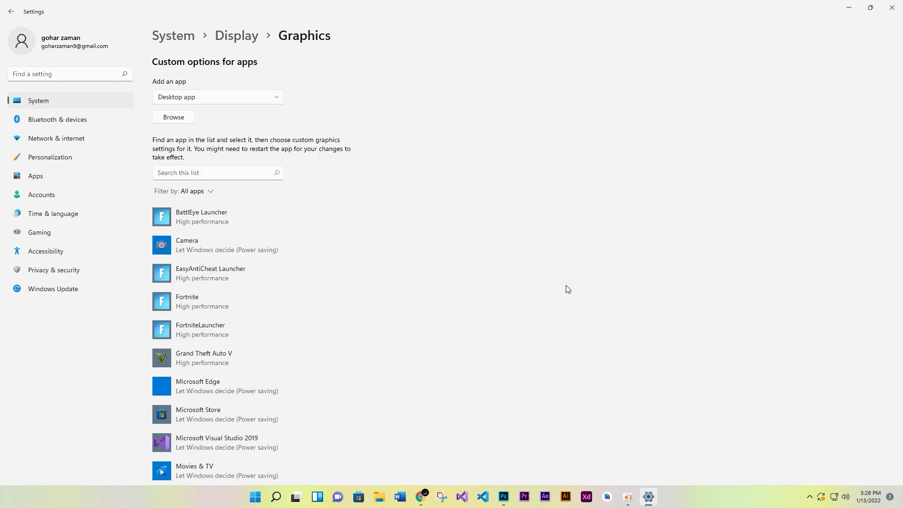
Set the graphics preference of FiveM to High performance, save it and close Settings
click(290, 340)
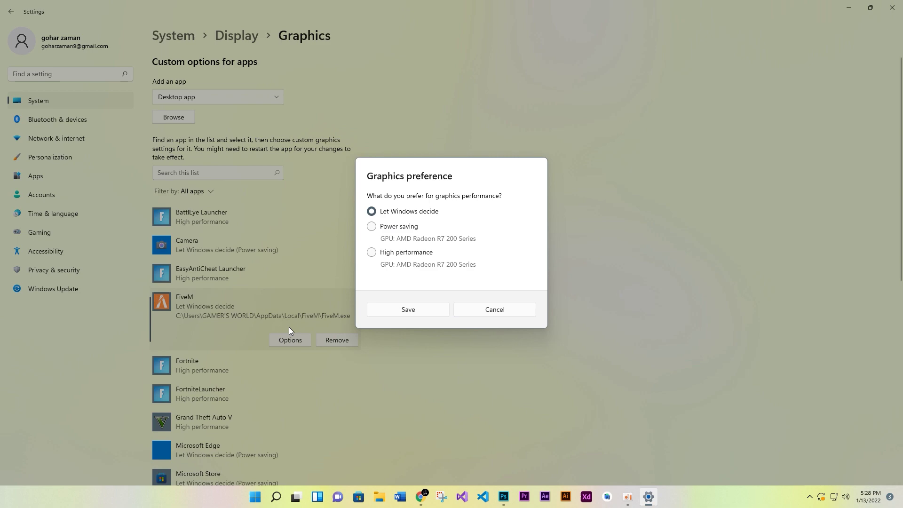
click(388, 253)
click(410, 309)
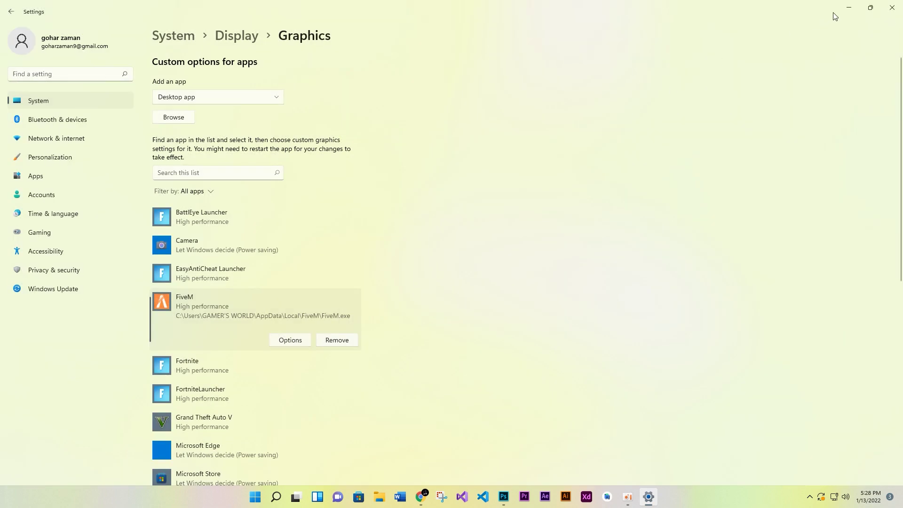
click(892, 8)
right_click(430, 165)
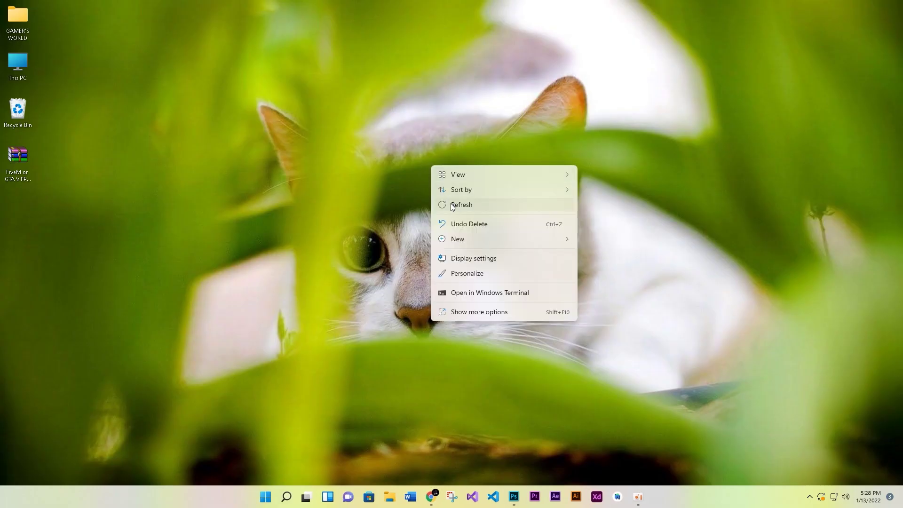
click(454, 205)
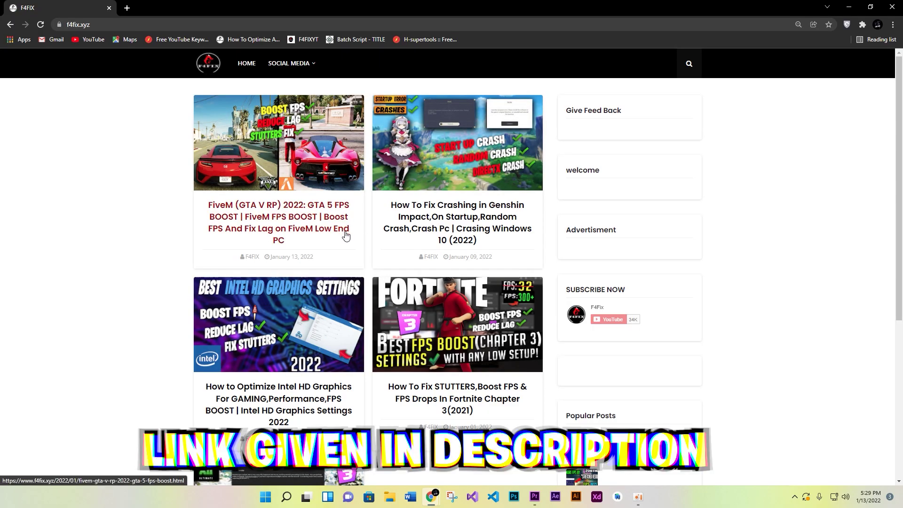
In Chrome, search f4fix.xyz for "fivem" and open the FiveM (GTA V RP) 2022 FPS boost post
click(689, 64)
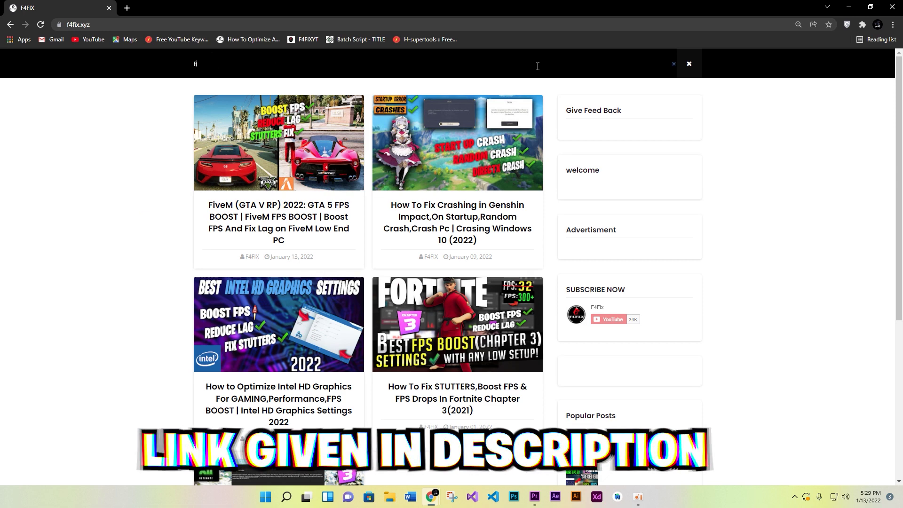
text(fivem)
double_click(264, 61)
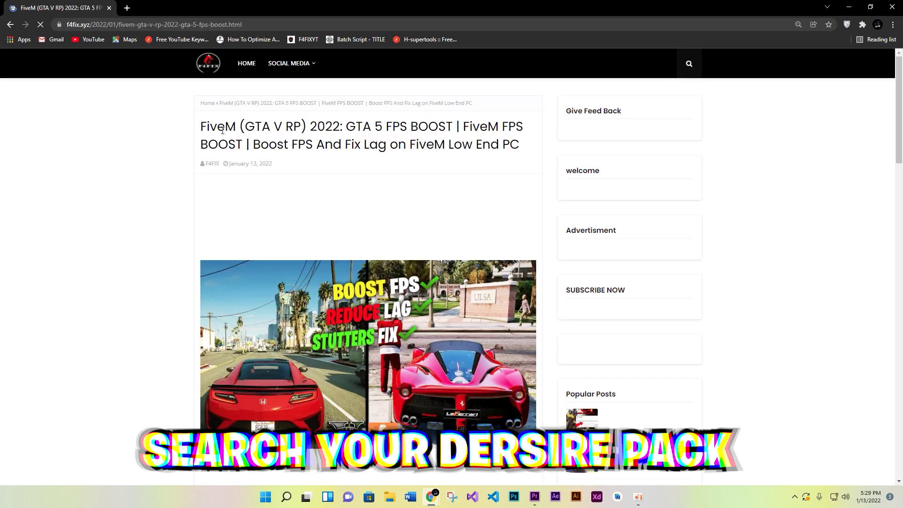
drag(211, 126, 483, 145)
click(427, 148)
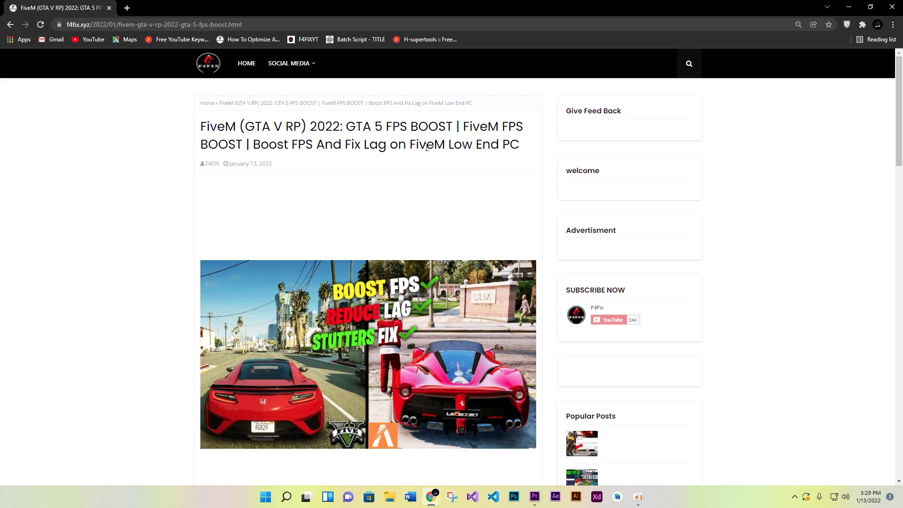
Unlock the post's download link through the channel subscription page, close that page and download the pack
scroll(398, 161, down, 7)
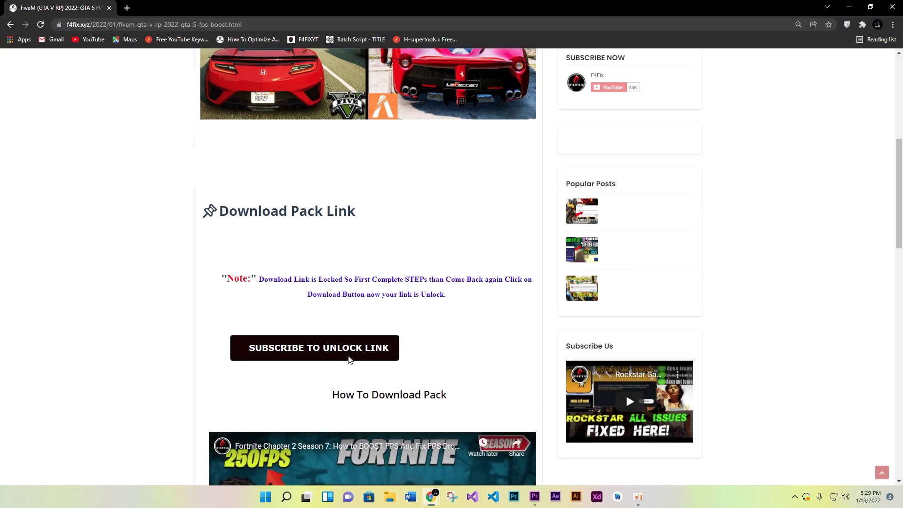
click(342, 338)
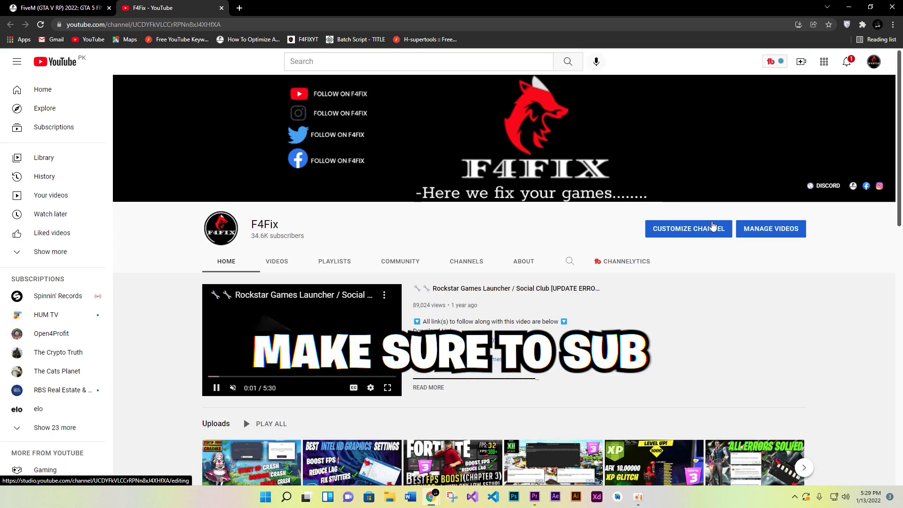
key(ctrl+w)
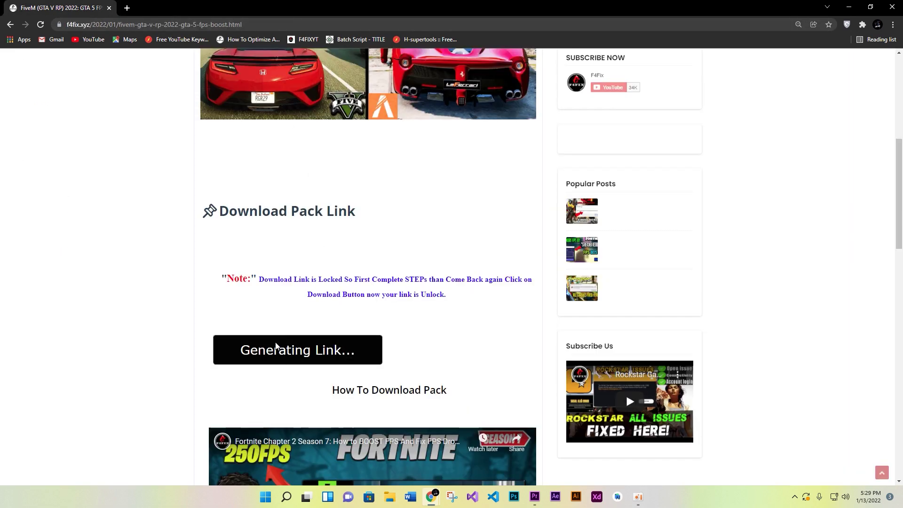
click(293, 360)
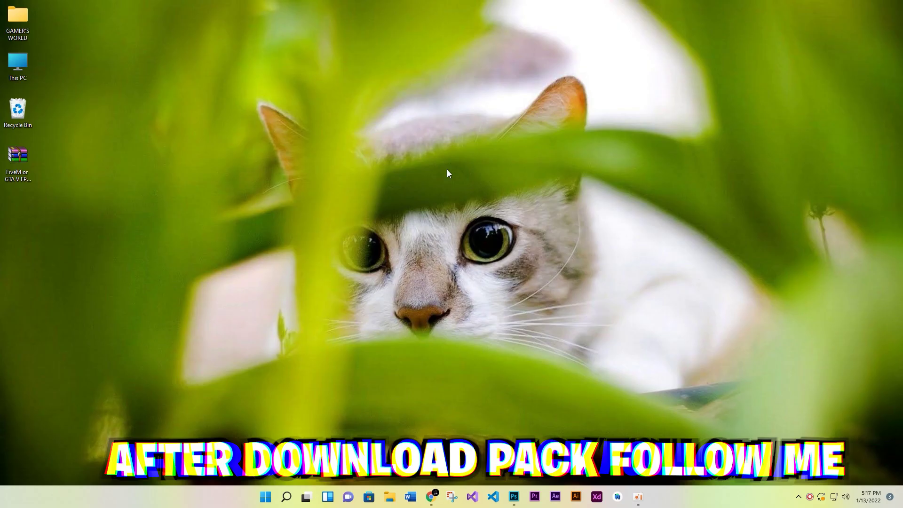
right_click(416, 189)
click(433, 217)
Move the FiveM or GTA V FPS Boost Pack 2022 archive to mid-desktop and extract its folder onto the desktop with WinRAR
click(21, 166)
drag(21, 165, 378, 212)
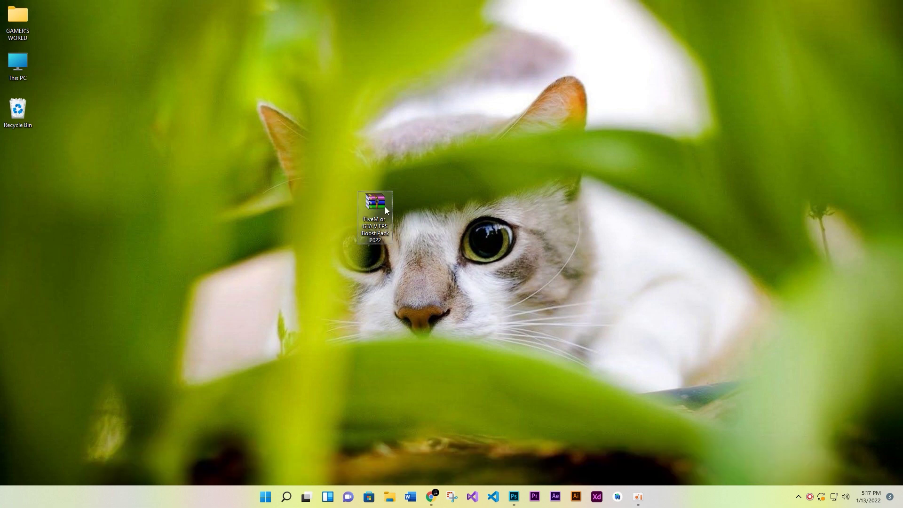
double_click(385, 207)
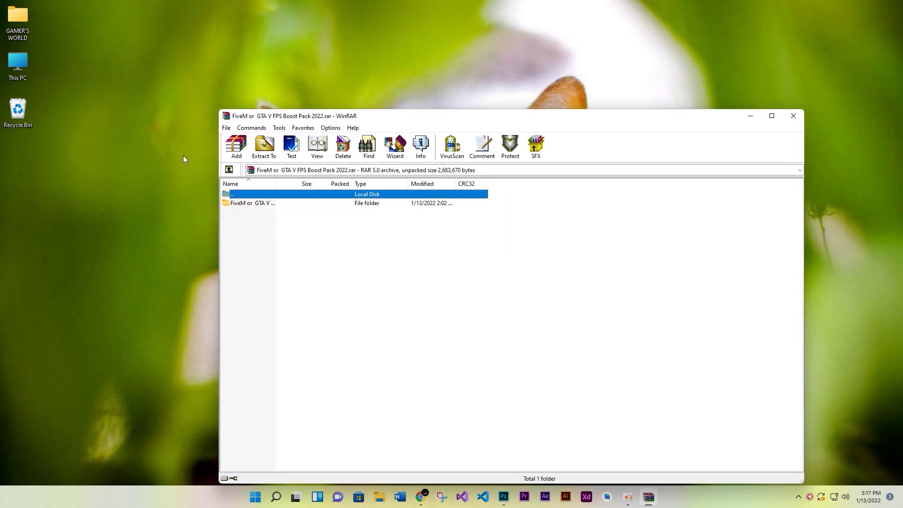
click(256, 205)
drag(134, 196, 134, 194)
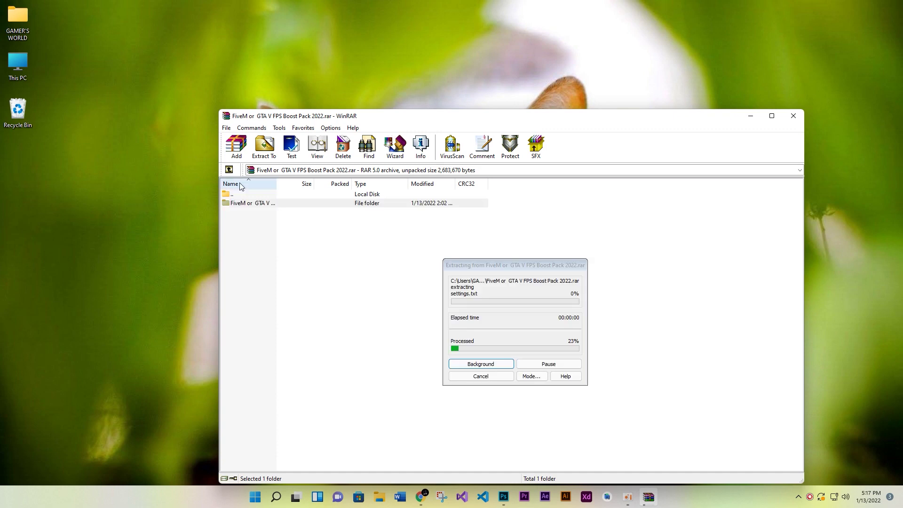
click(793, 117)
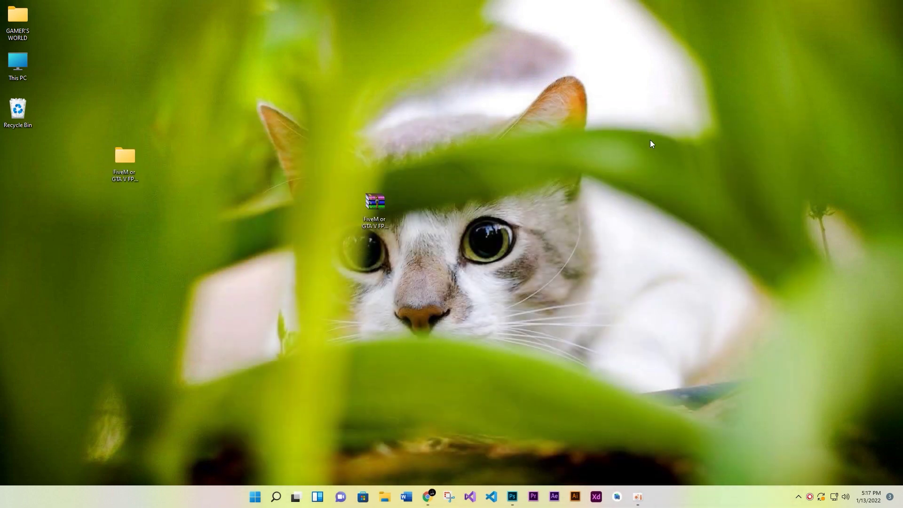
Open the extracted FiveM or GTA V FPS Boost Pack 2022 folder and show its contents as extra large icons
double_click(138, 175)
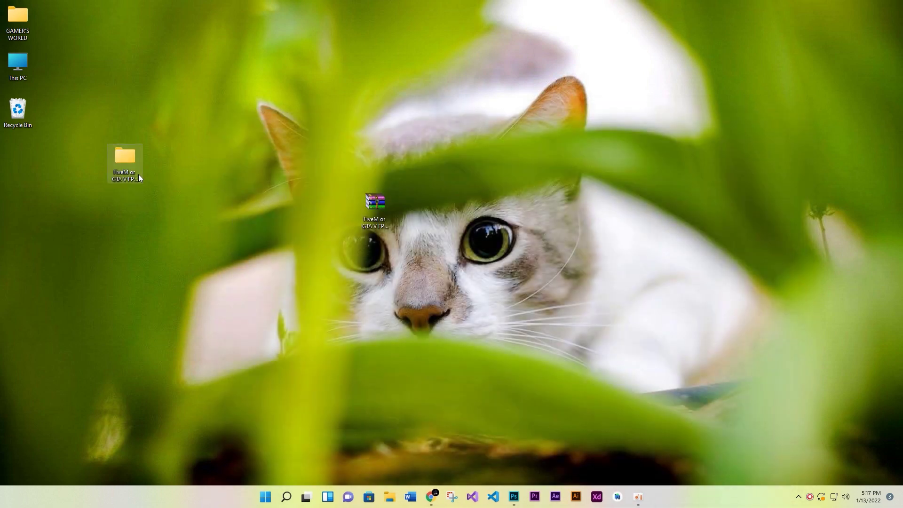
double_click(293, 200)
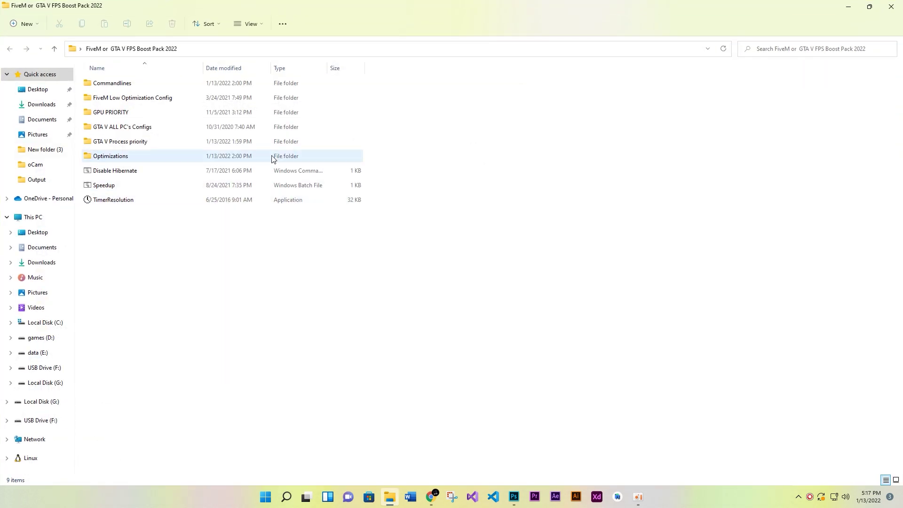
click(247, 24)
click(254, 46)
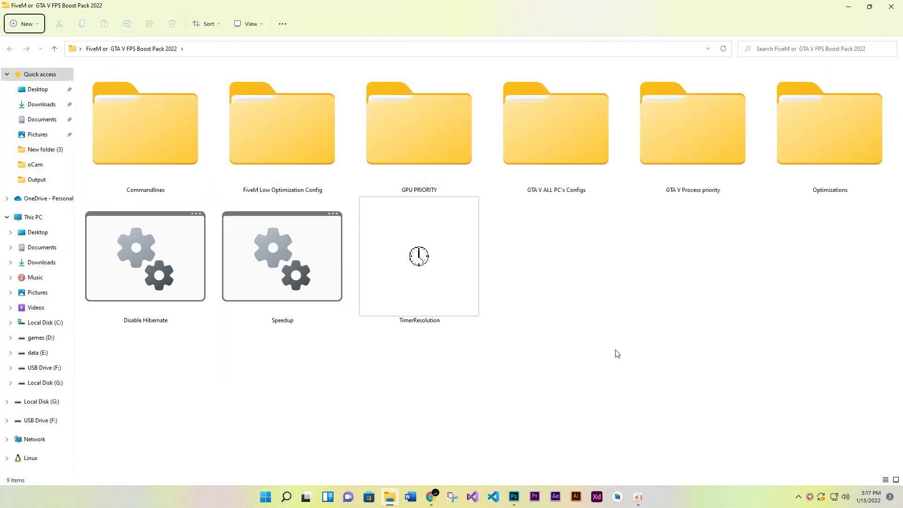
drag(813, 369, 477, 217)
drag(241, 153, 85, 71)
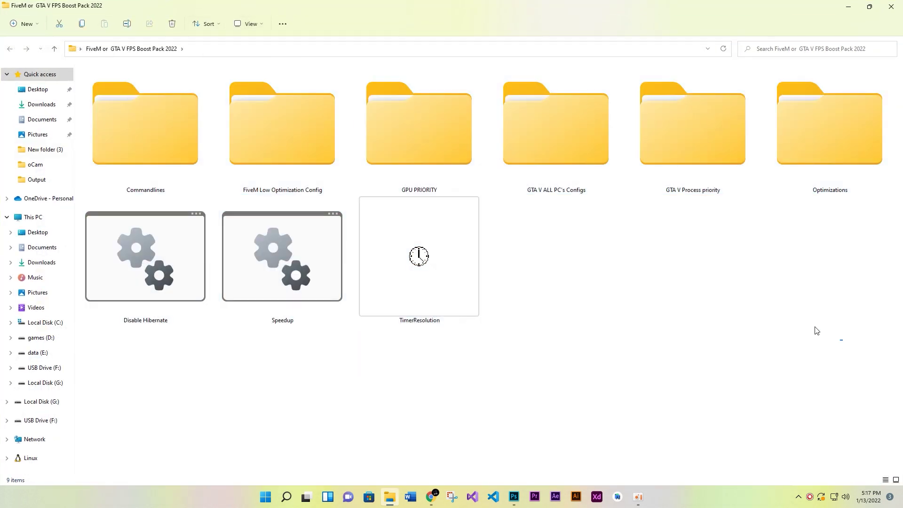
Open the pack's Commandlines folder and show its contents as extra large icons
drag(815, 328, 86, 92)
click(624, 349)
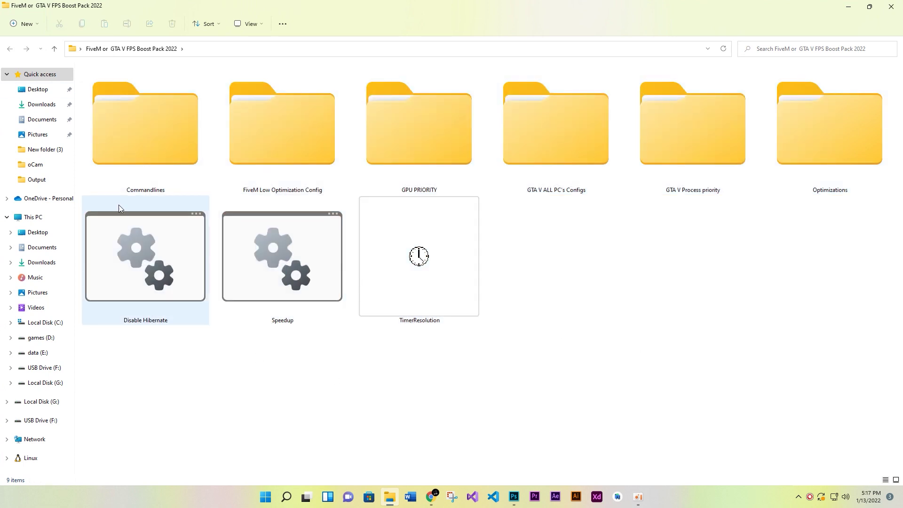
double_click(112, 171)
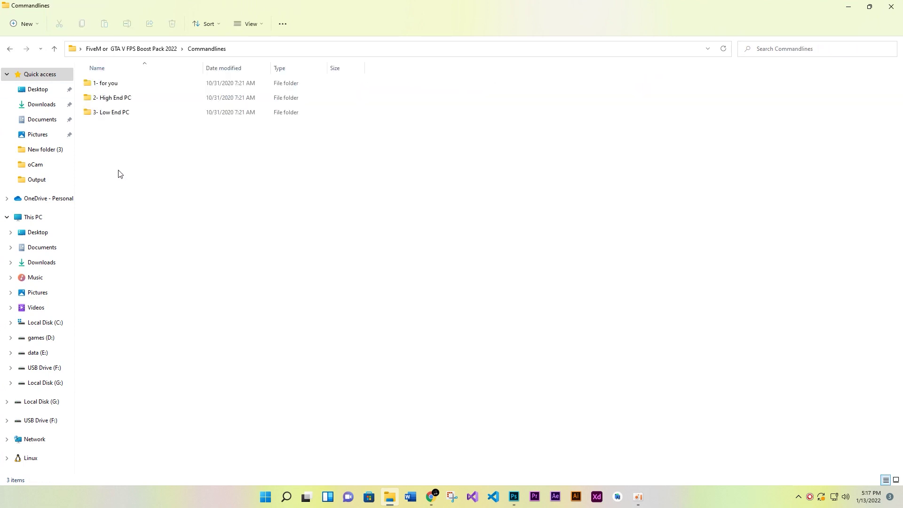
click(248, 23)
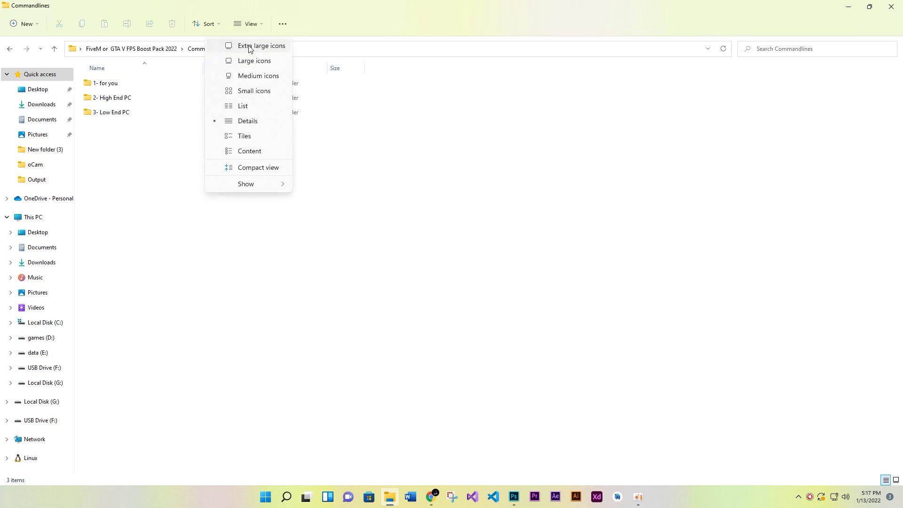
click(248, 48)
drag(487, 252, 472, 243)
click(100, 147)
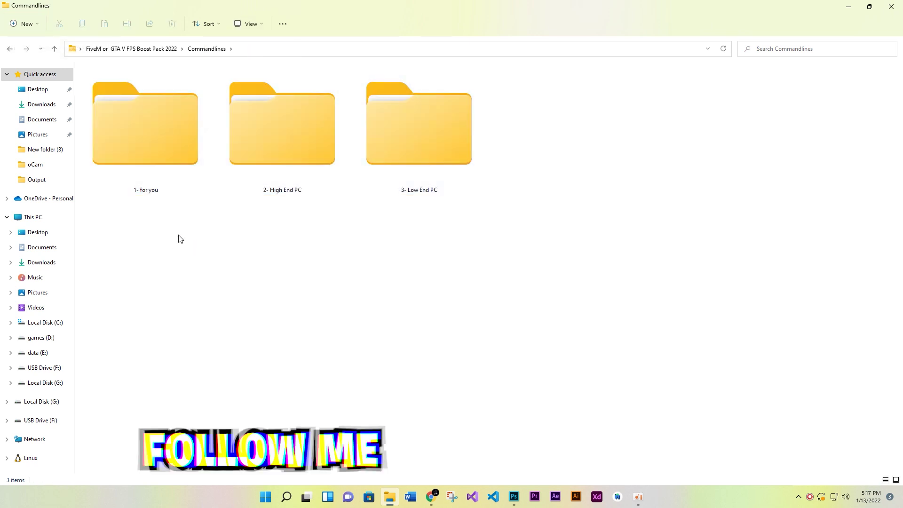
Copy the commandline text document from the "1- for you" folder
double_click(131, 177)
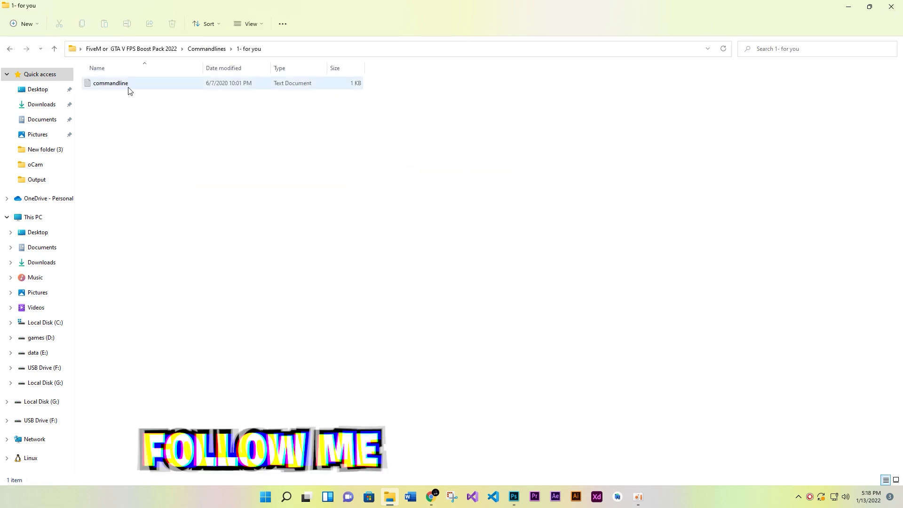
right_click(129, 89)
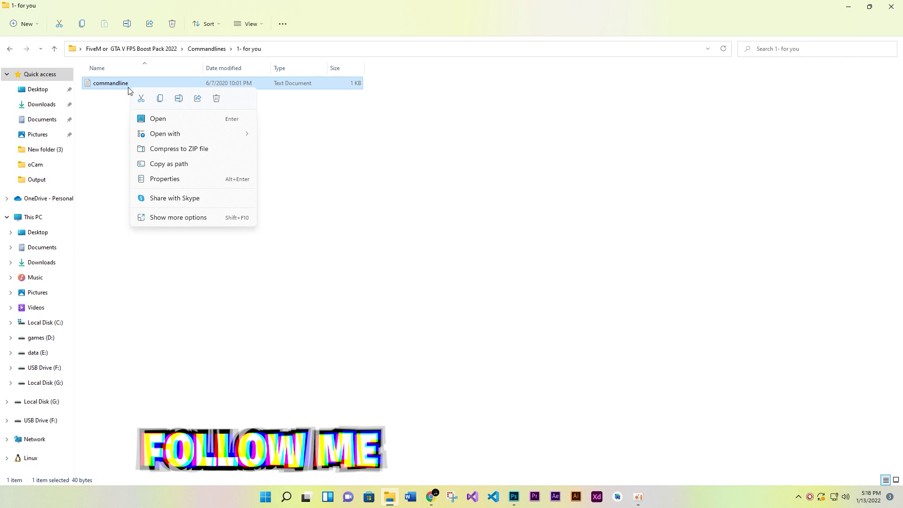
click(158, 219)
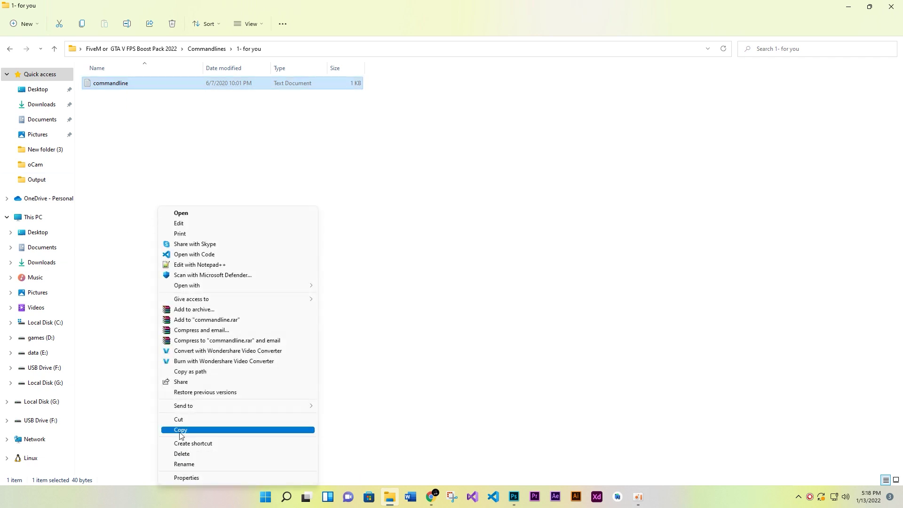
click(189, 430)
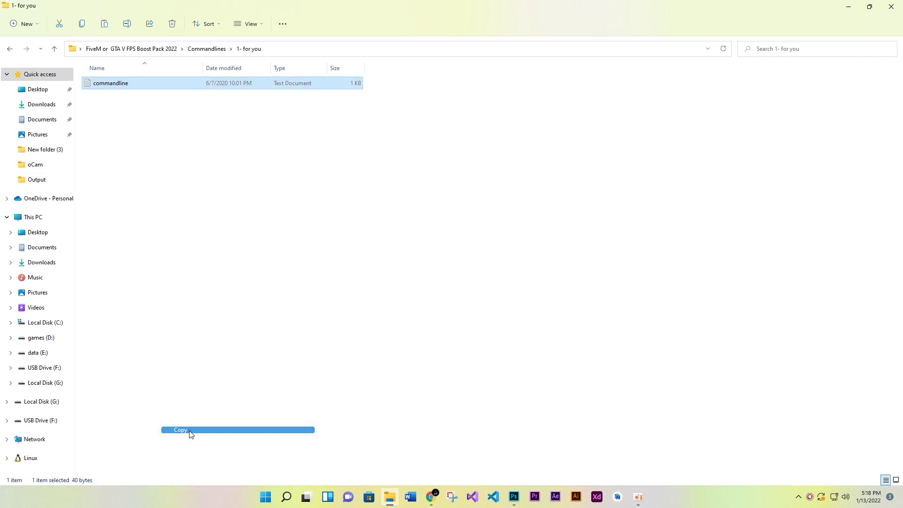
Search Windows for "gta" and open the GTA5 folder in a maximized window
click(291, 502)
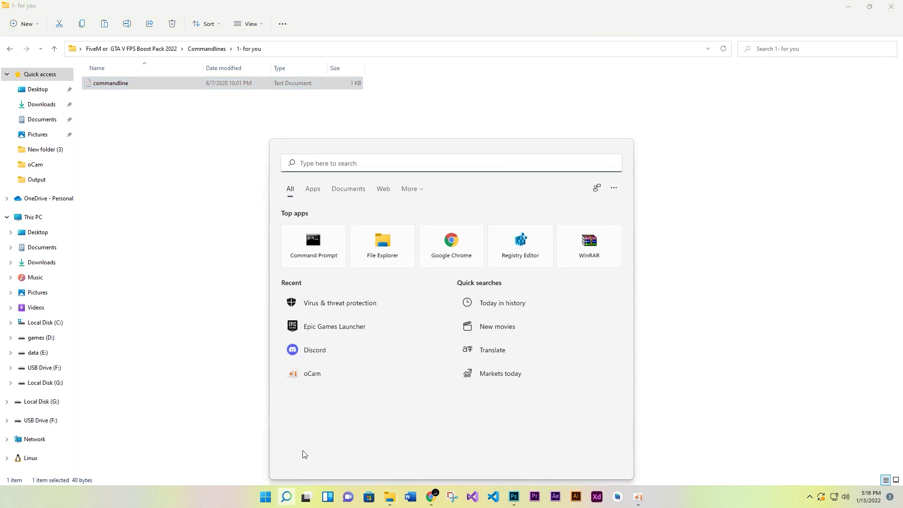
text(gta)
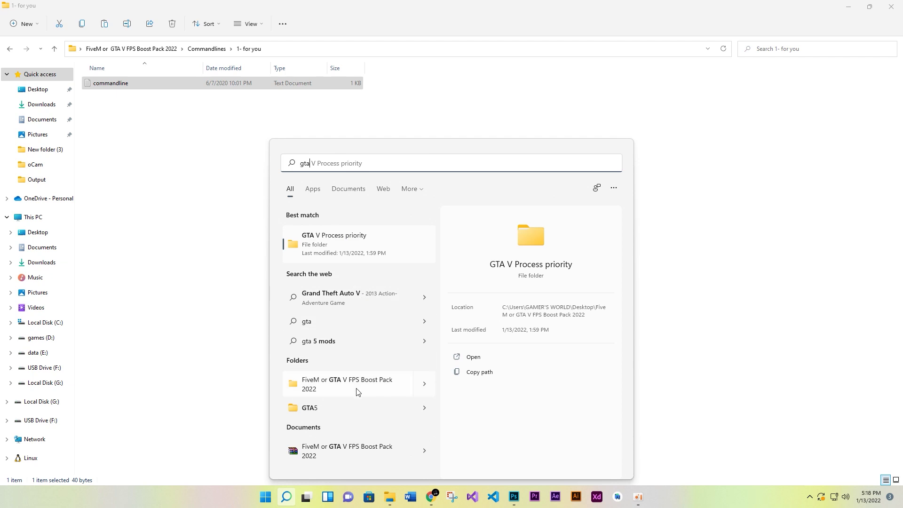
click(329, 410)
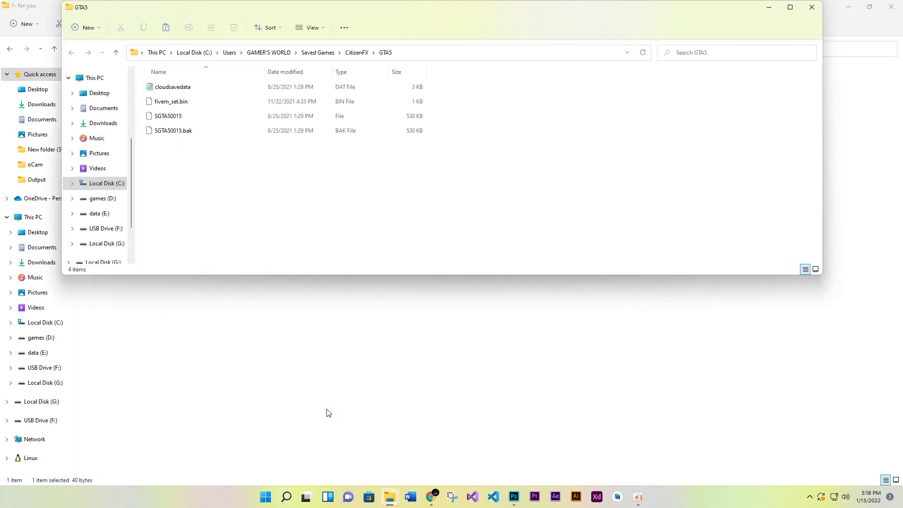
double_click(252, 12)
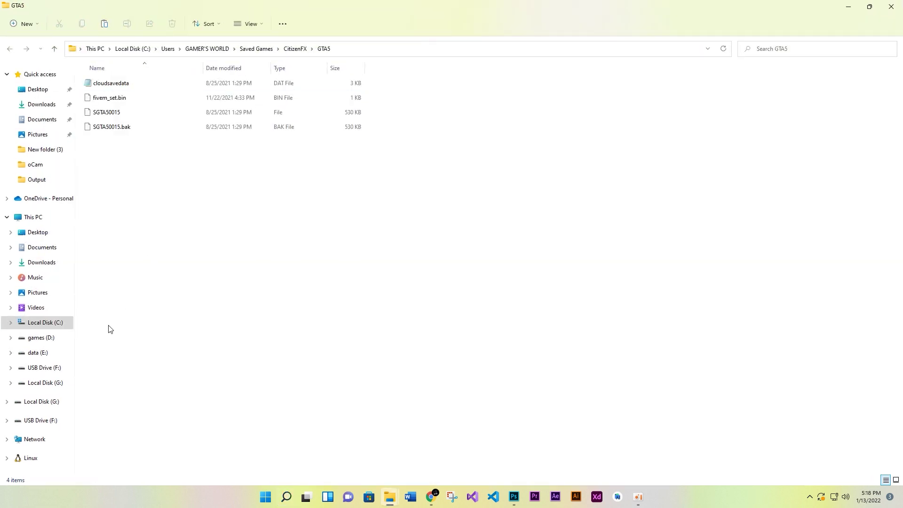
Look for the GTA V installation in the Epic Games folder on the data (E:) drive
click(39, 352)
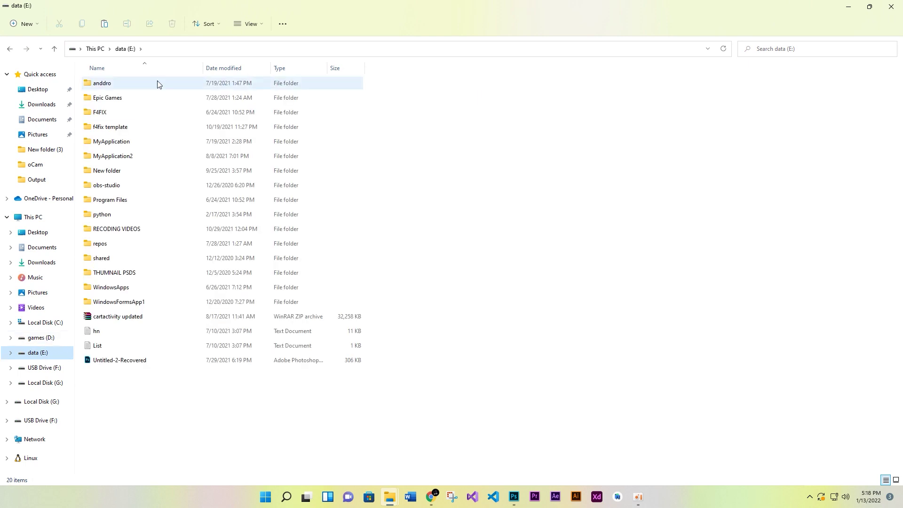
click(113, 100)
double_click(113, 100)
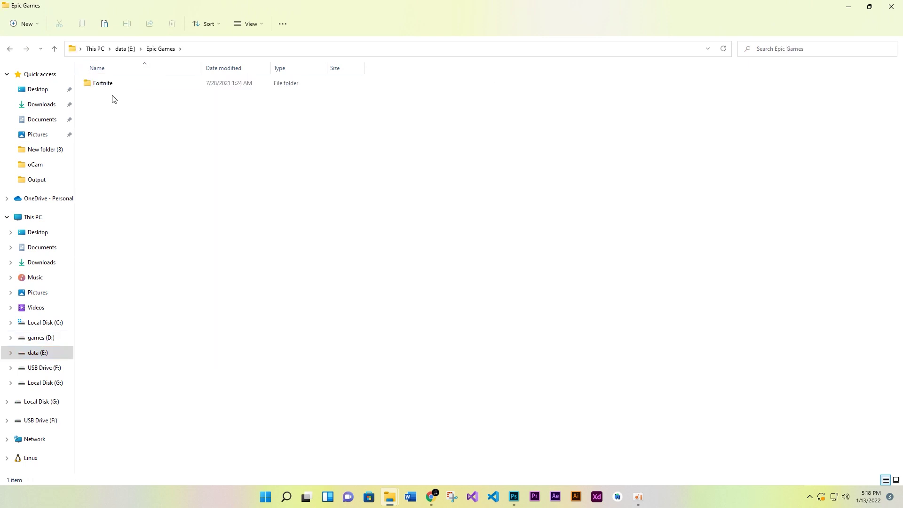
click(115, 84)
key(alt+Left)
key(alt+Left)
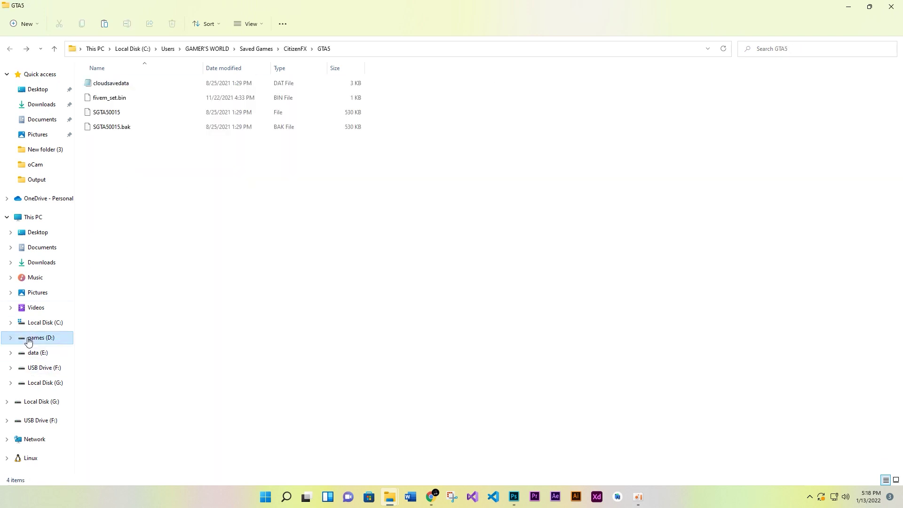
Open the GTAV installation folder inside the gta v folder on the games (D:) drive
click(42, 338)
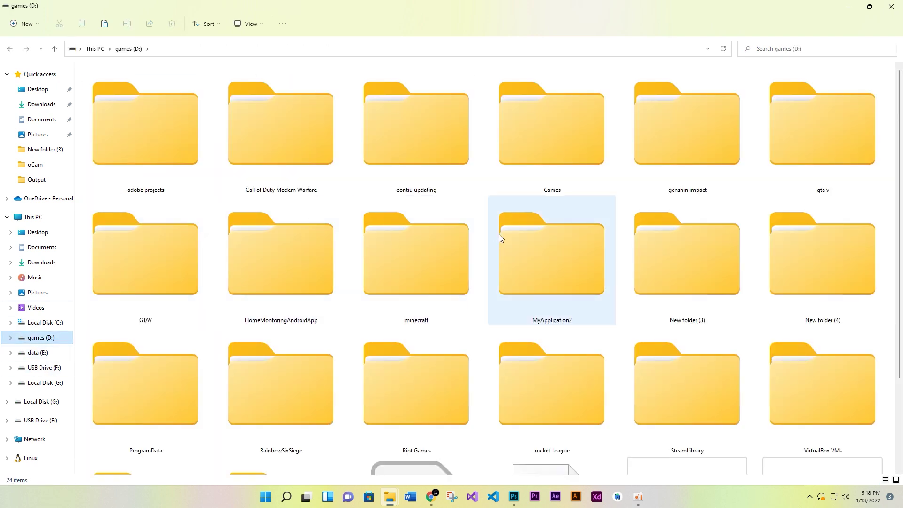
click(805, 161)
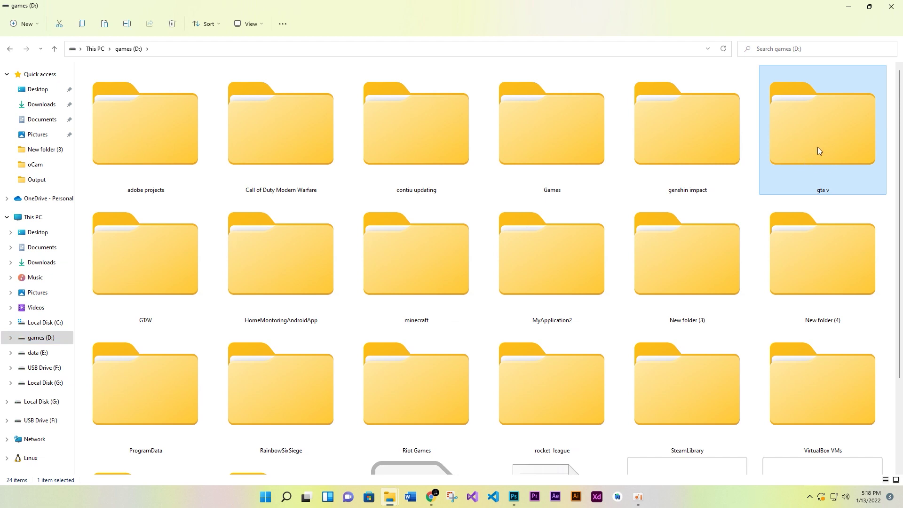
double_click(817, 147)
double_click(101, 97)
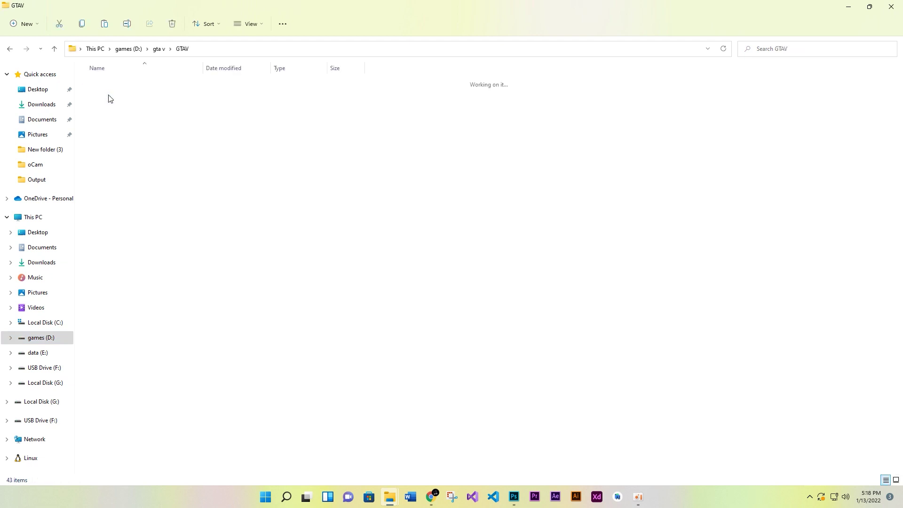
Paste the copied commandline file into the GTAV folder, replacing the existing one, and close both File Explorer windows
right_click(414, 213)
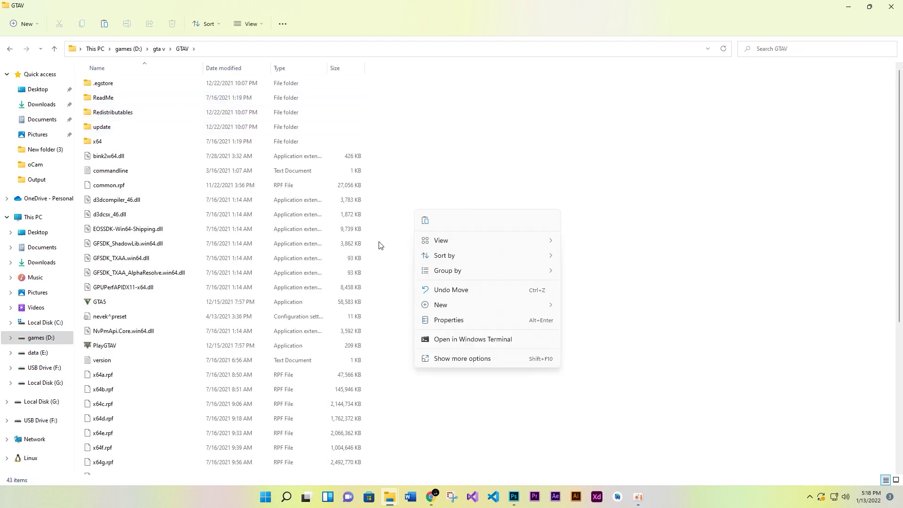
click(462, 359)
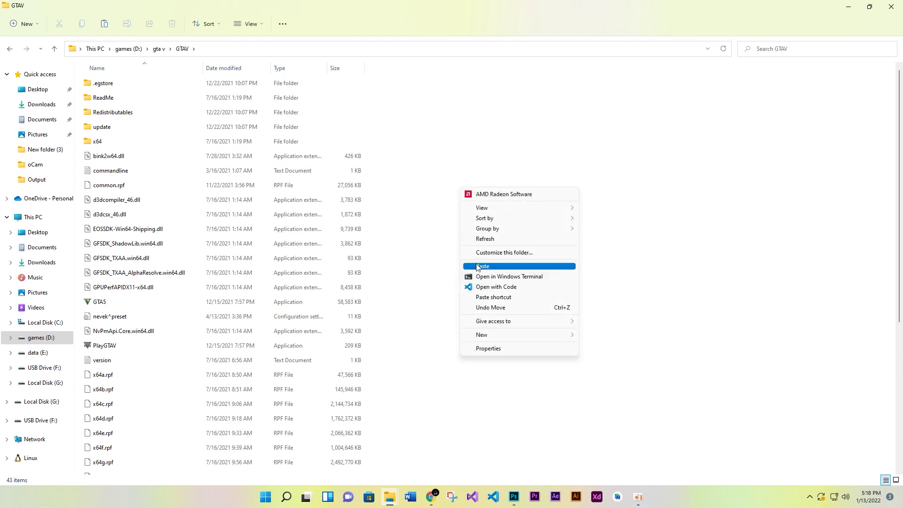
click(492, 266)
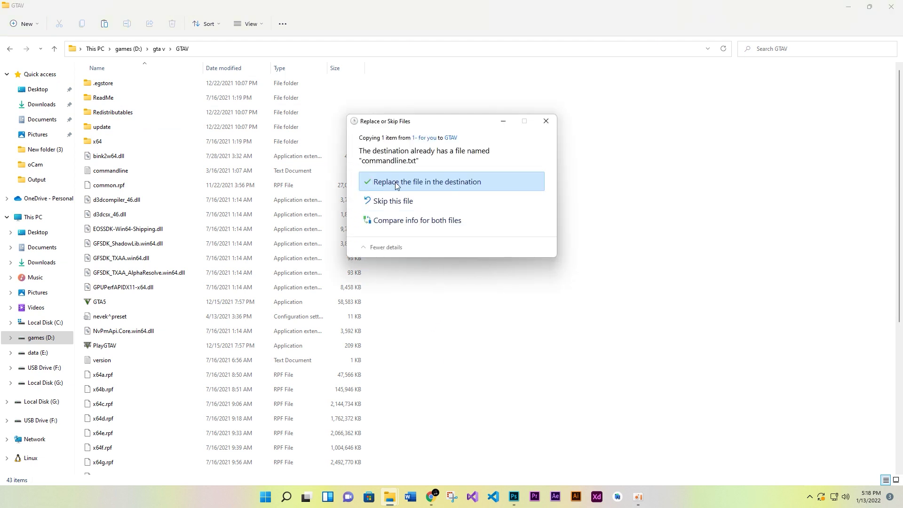
click(397, 185)
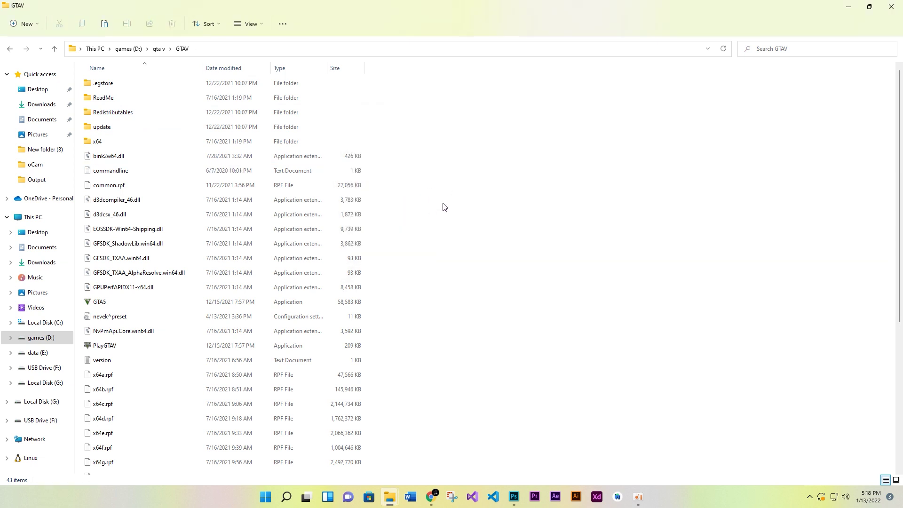
click(891, 7)
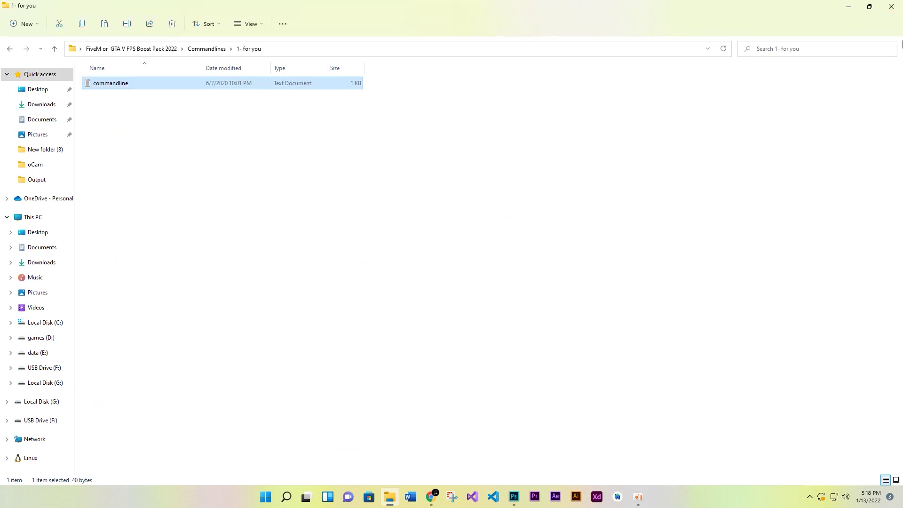
click(890, 7)
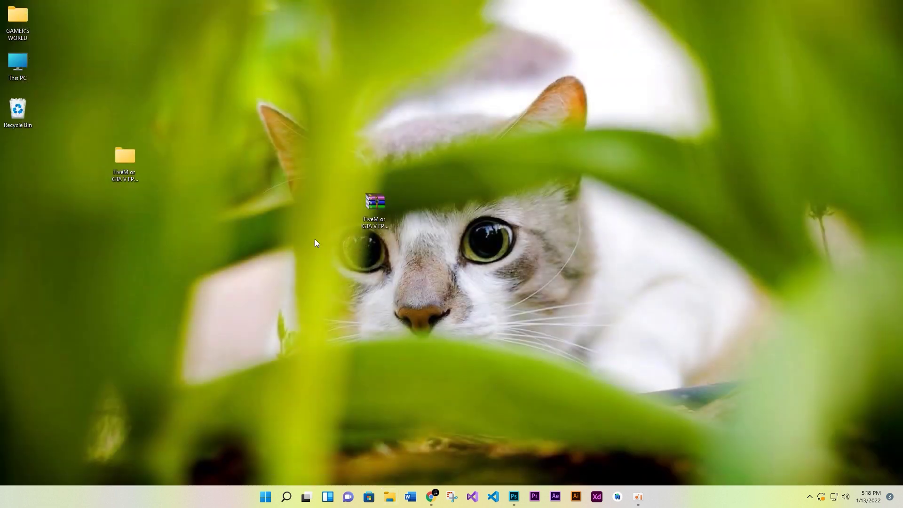
Reopen the FPS boost pack from the desktop and copy the citizen folder from FiveM Low Optimization Config
double_click(129, 170)
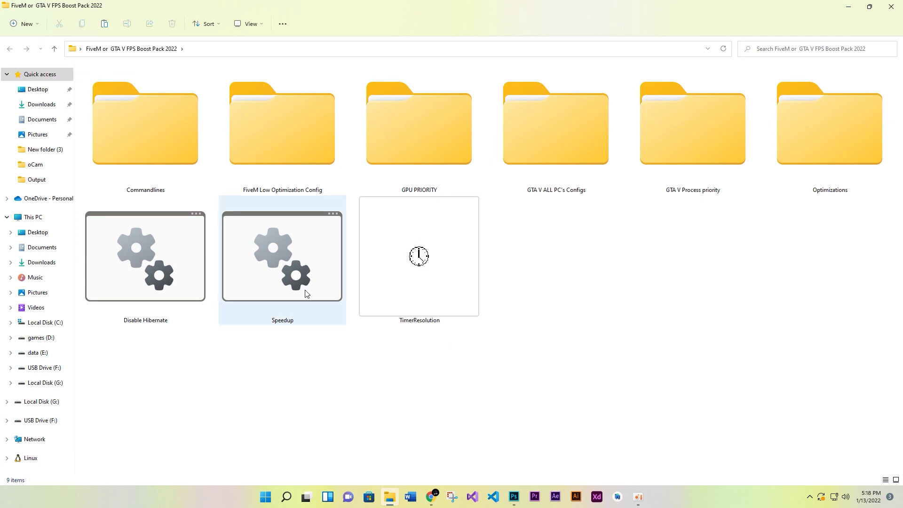
double_click(291, 141)
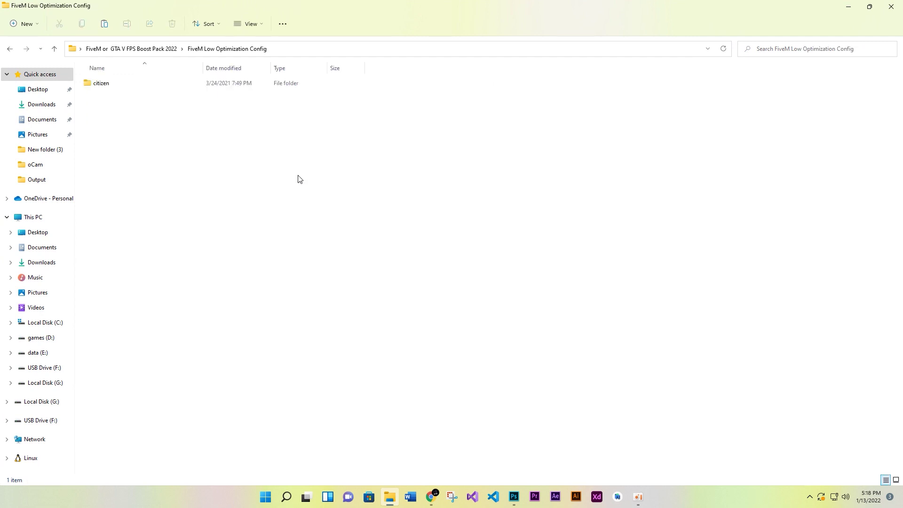
right_click(121, 85)
click(153, 244)
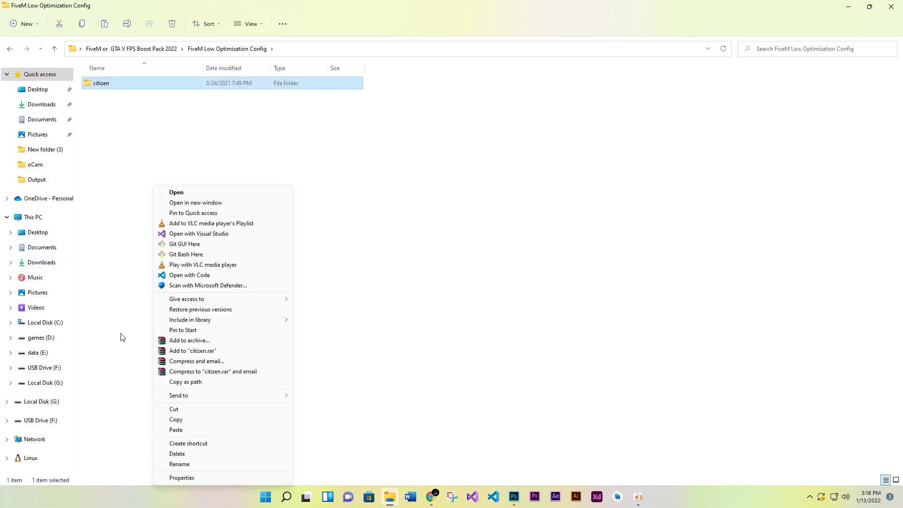
click(176, 420)
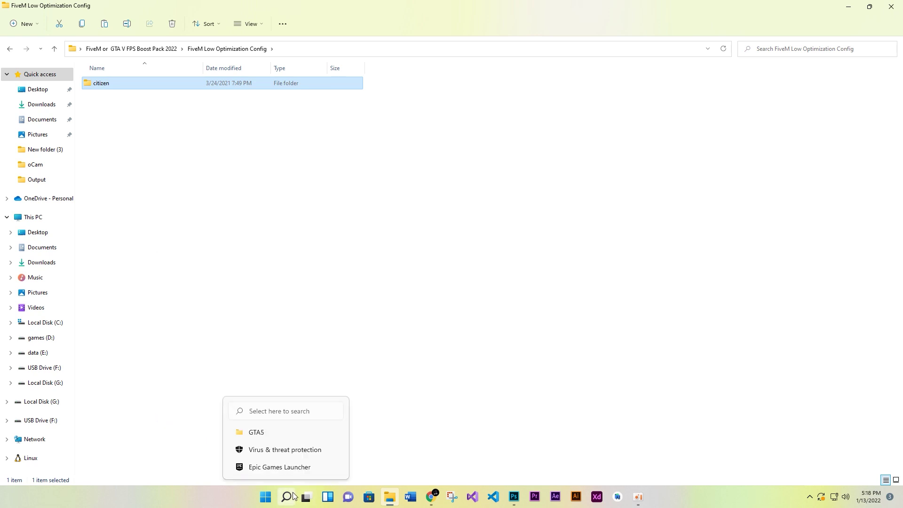
Search Windows for "five" and open the file location of the FiveM app
click(293, 496)
text(fi)
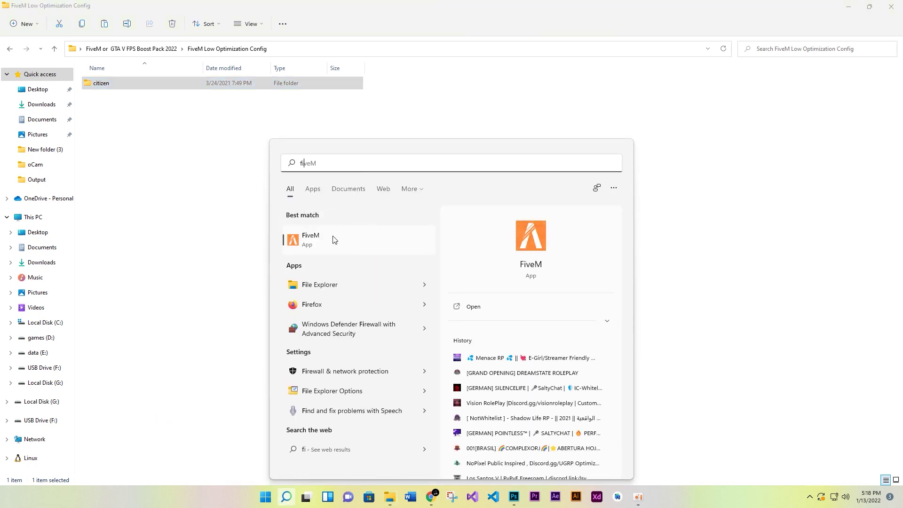
text(ve)
right_click(293, 240)
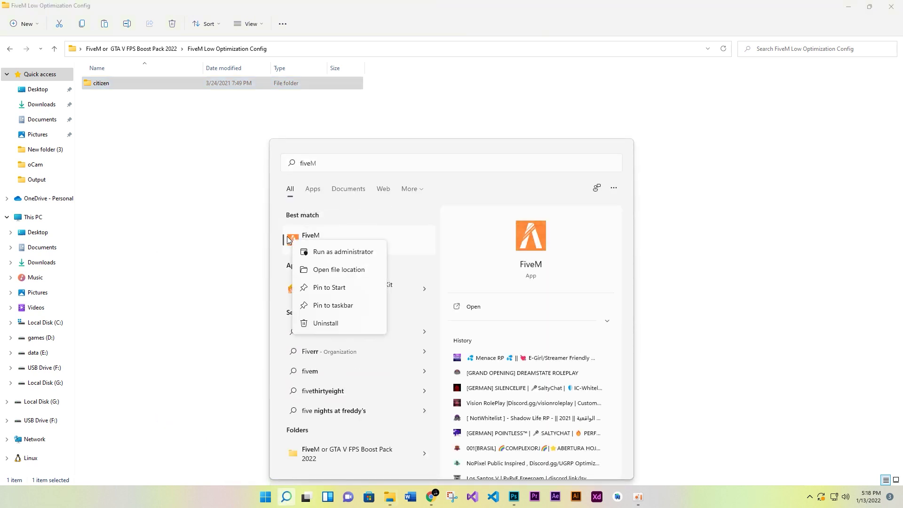
click(325, 270)
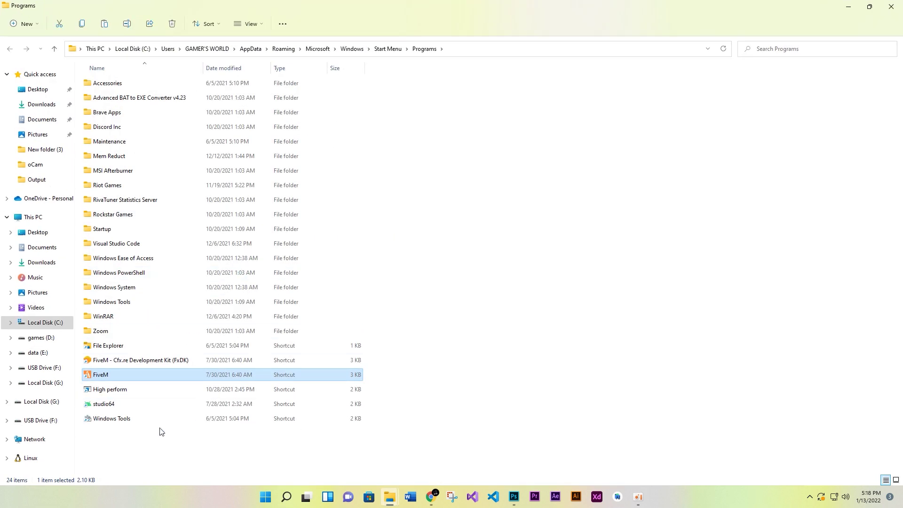
Open the file location of the FiveM - Cfx.re Development Kit (FxDK) shortcut to reach the local FiveM folder
click(134, 365)
right_click(130, 361)
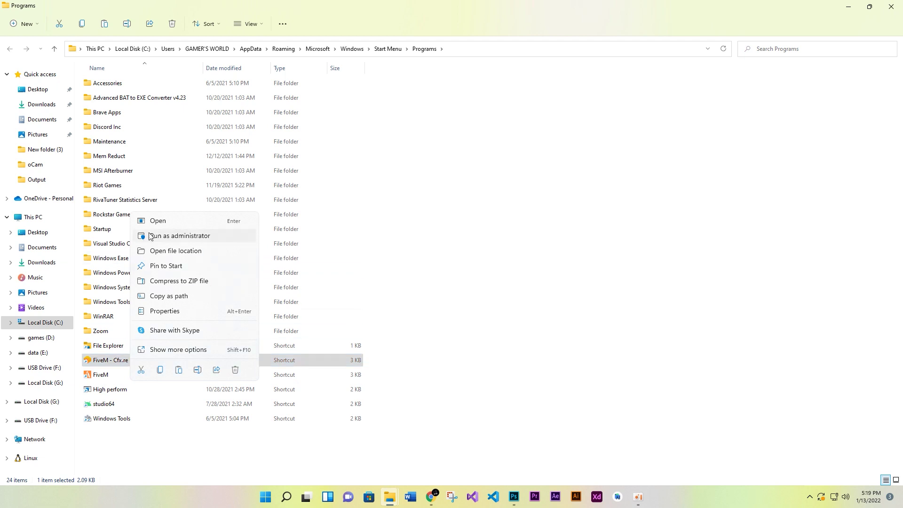
click(173, 250)
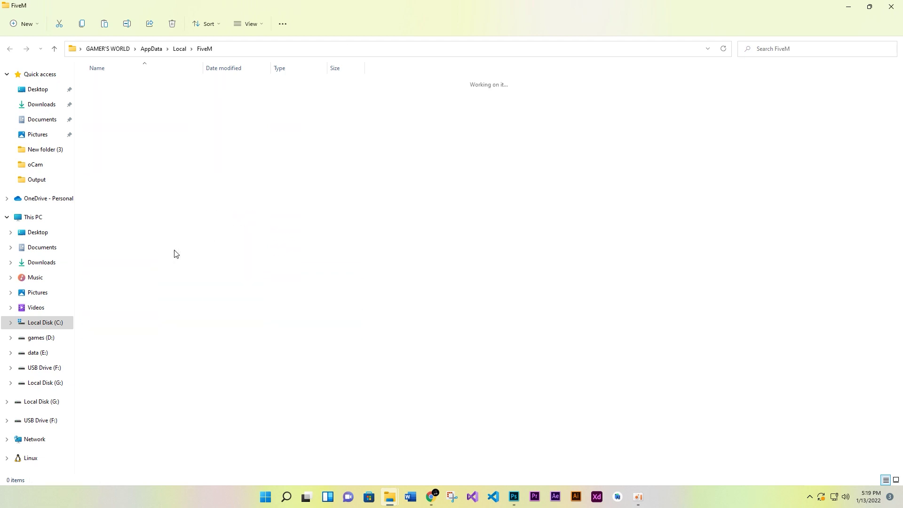
Open the FiveM Application Data folder in a new window
click(150, 98)
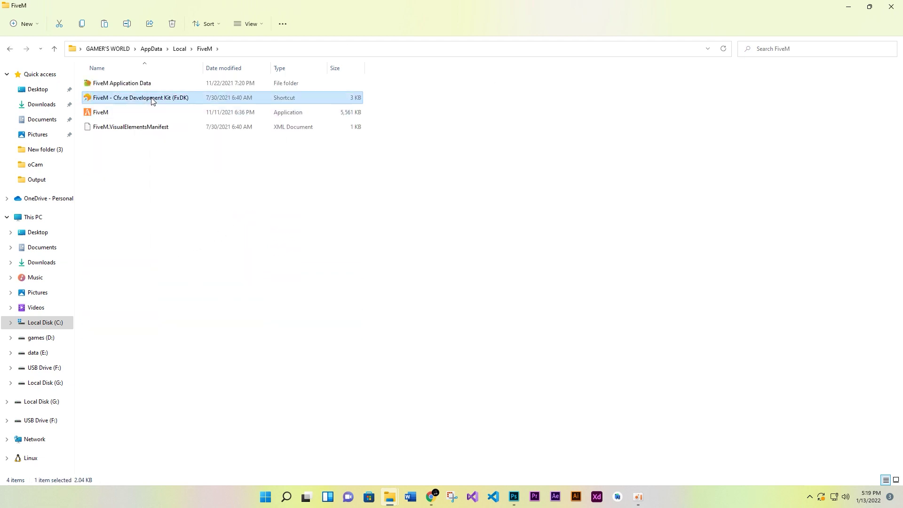
right_click(153, 97)
click(127, 87)
right_click(128, 86)
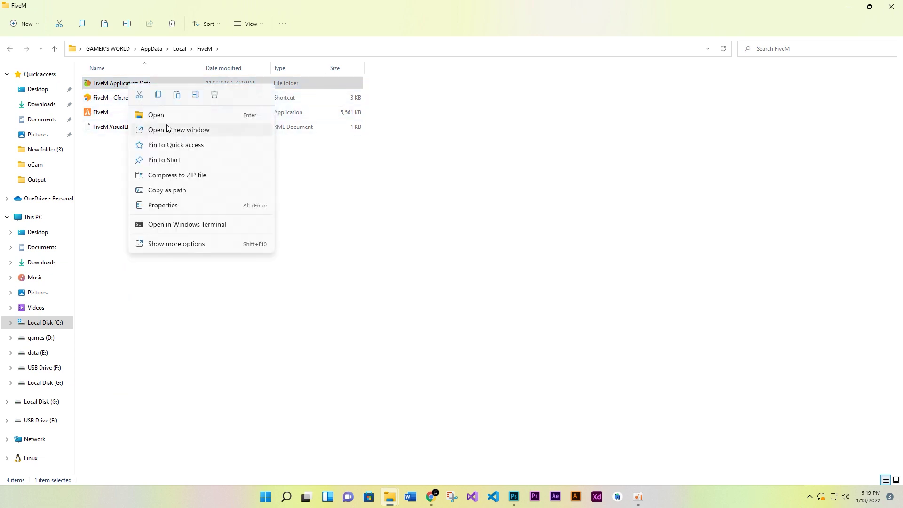
click(184, 133)
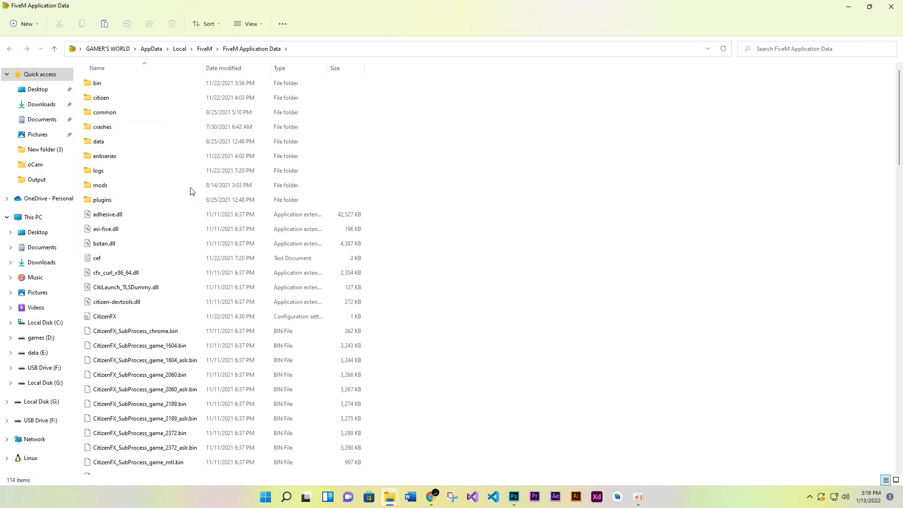
Paste the copied citizen folder into FiveM Application Data and close the File Explorer windows
right_click(432, 114)
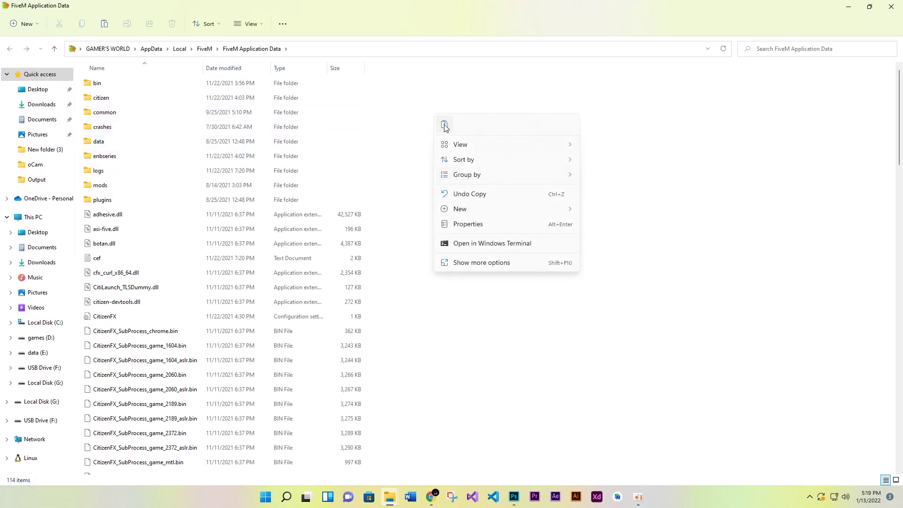
click(455, 264)
click(489, 343)
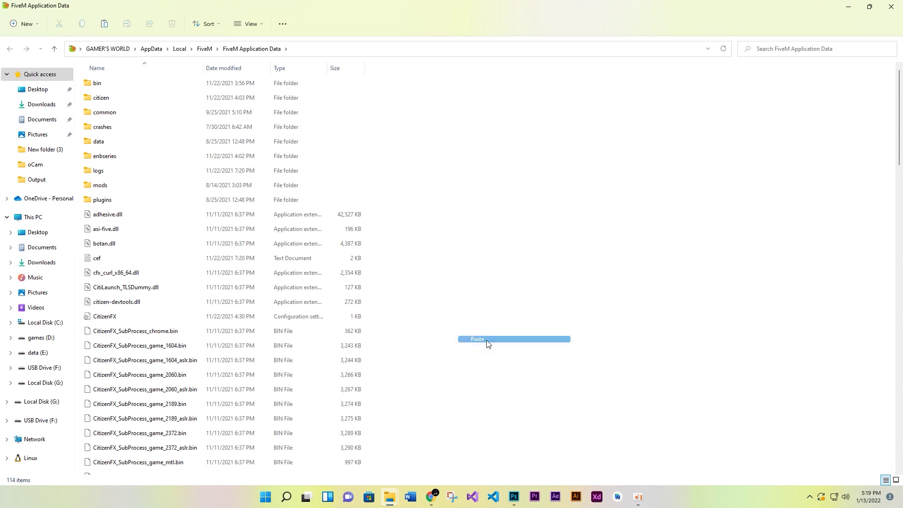
click(406, 178)
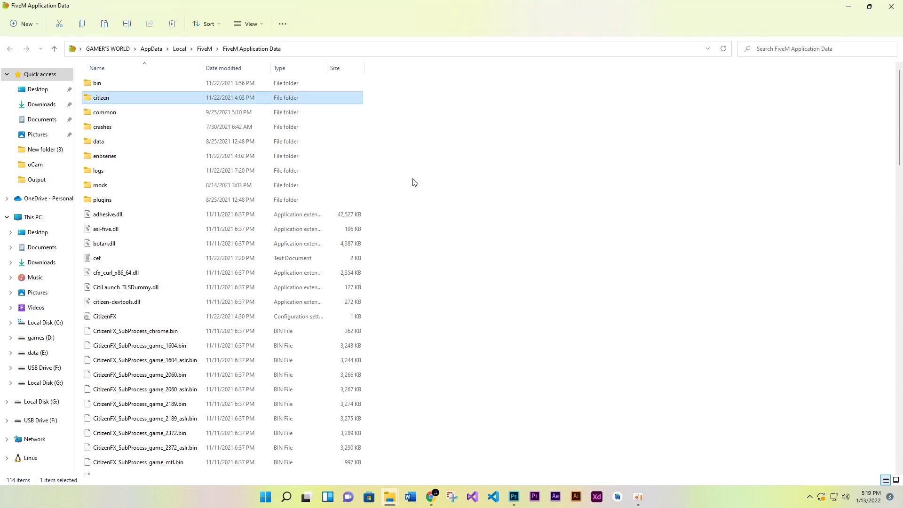
key(alt+Up)
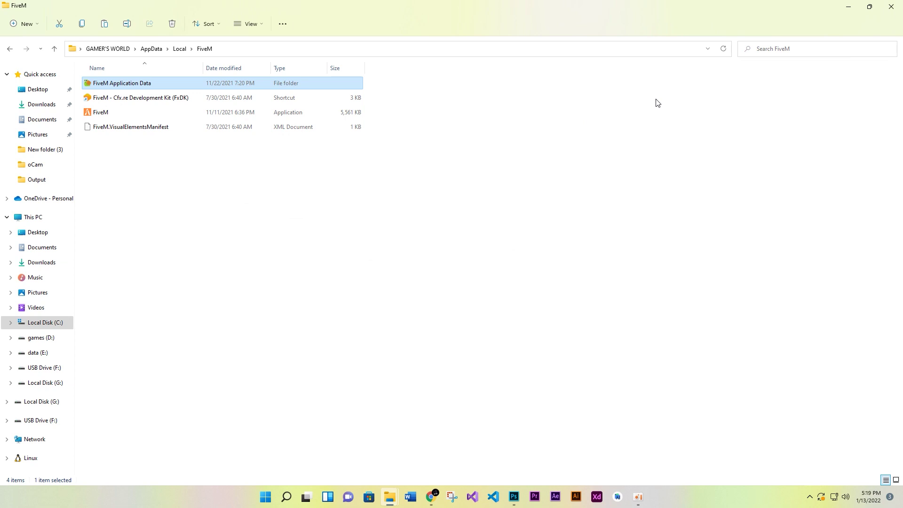
click(899, 4)
click(900, 4)
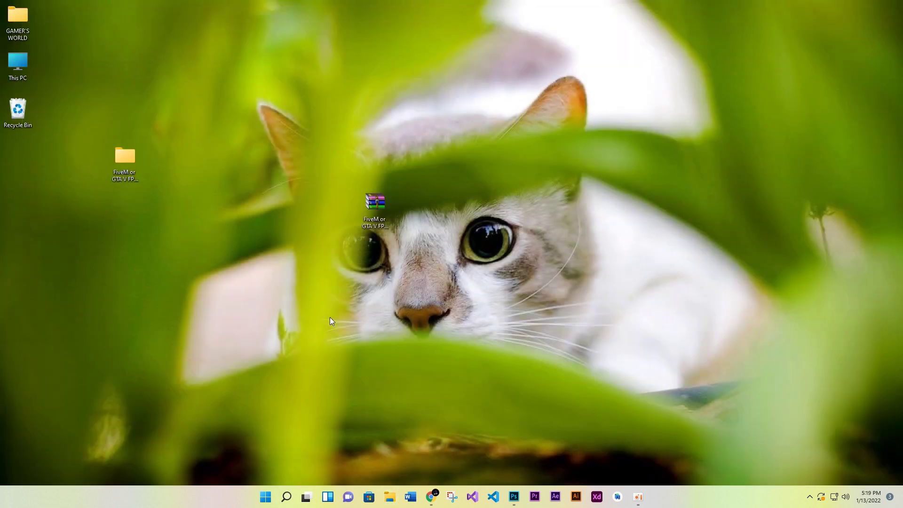
Open the GPU PRIORITY folder of the FPS boost pack on the desktop and show its contents as extra large icons
double_click(126, 166)
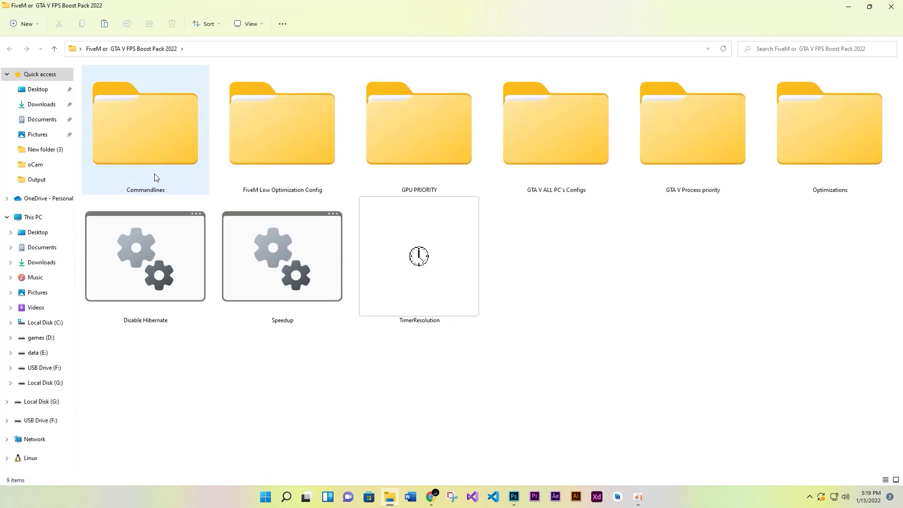
double_click(436, 191)
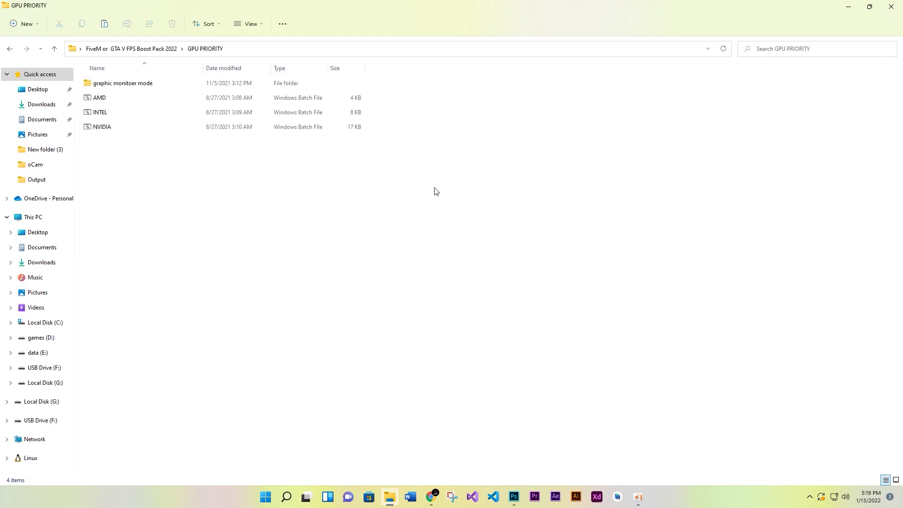
click(250, 23)
click(257, 44)
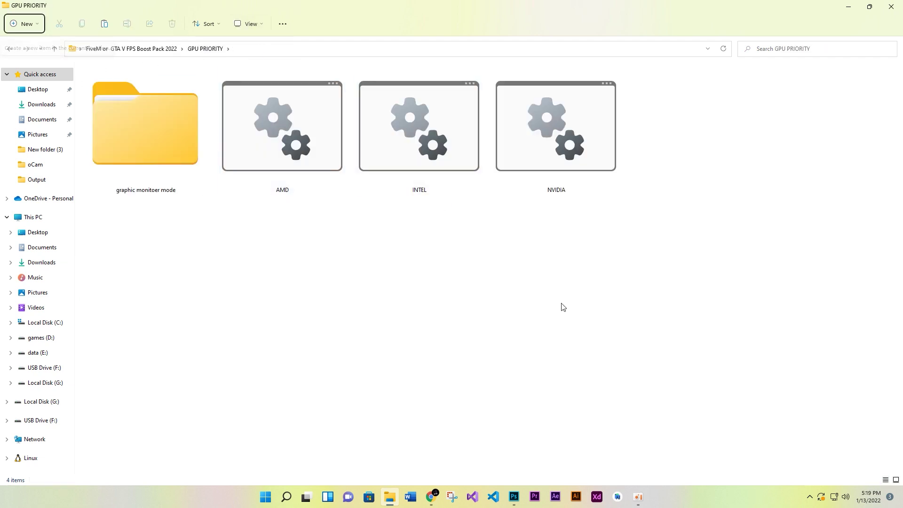
drag(578, 295, 446, 245)
drag(253, 290, 273, 301)
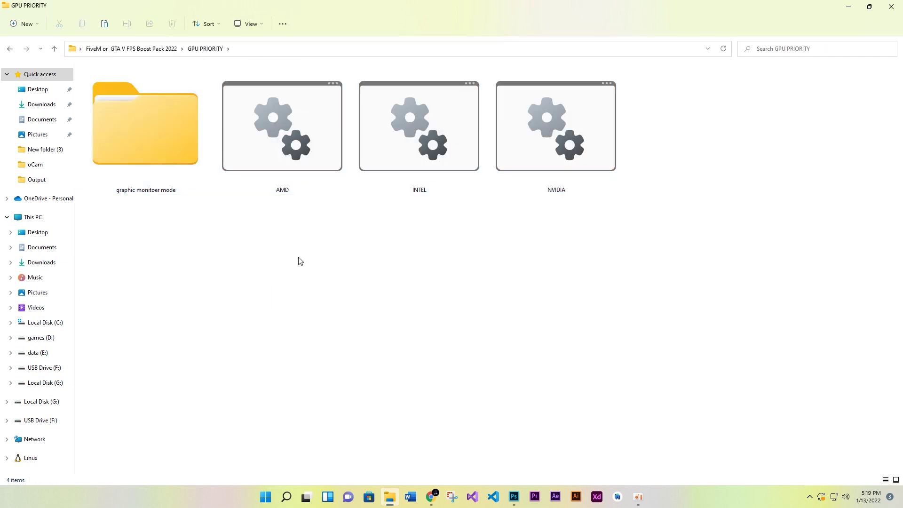
Run the AMD batch file to set the AMD GPU priority, and close its console window
click(266, 147)
right_click(266, 147)
click(316, 217)
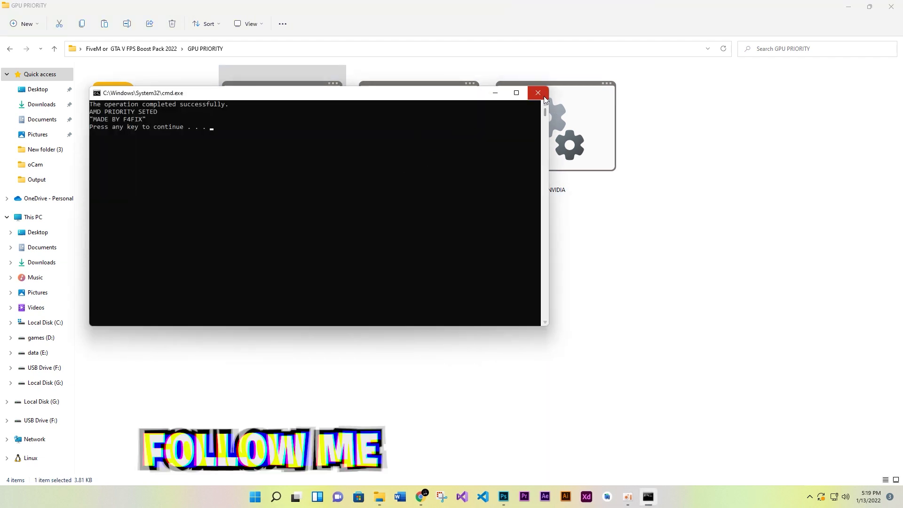
click(544, 97)
Run gpu graphic loader from graphic monitoer mode as administrator with option 1 to enable it, close its console and return to the boost pack folder
double_click(153, 163)
right_click(132, 84)
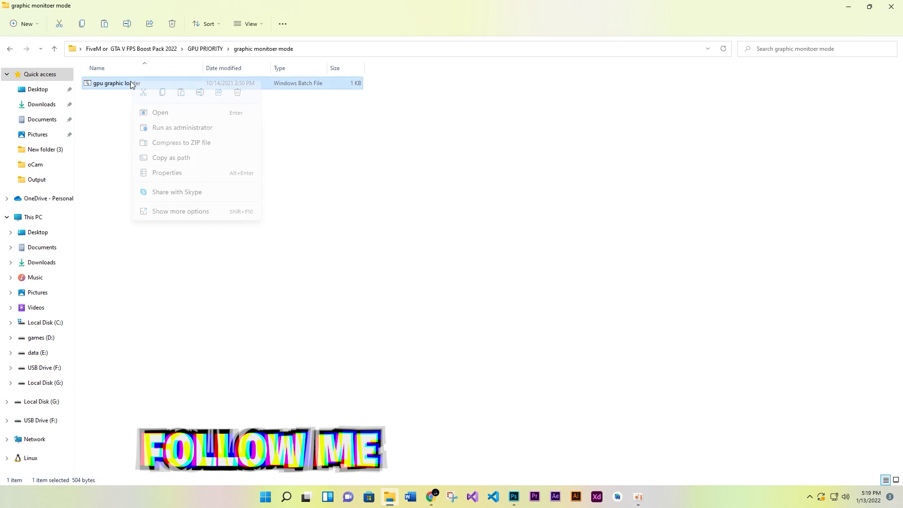
click(165, 128)
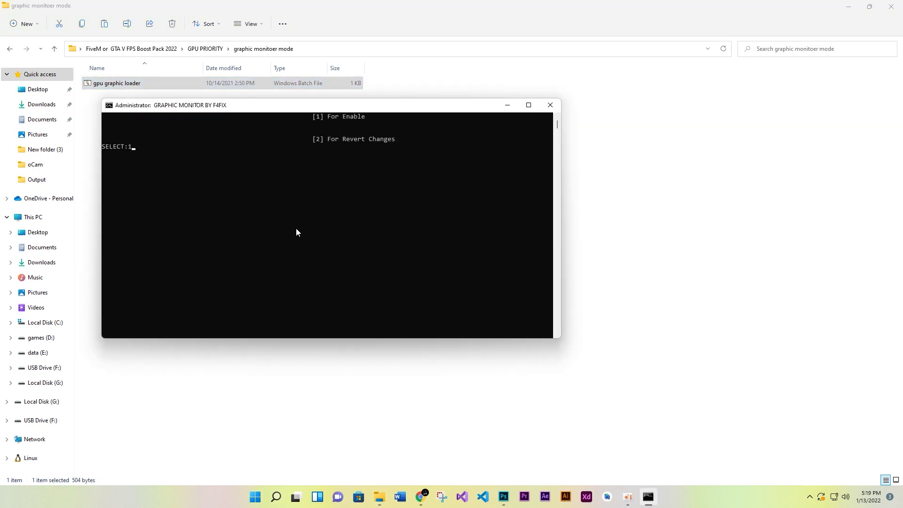
text(1)
key(Return)
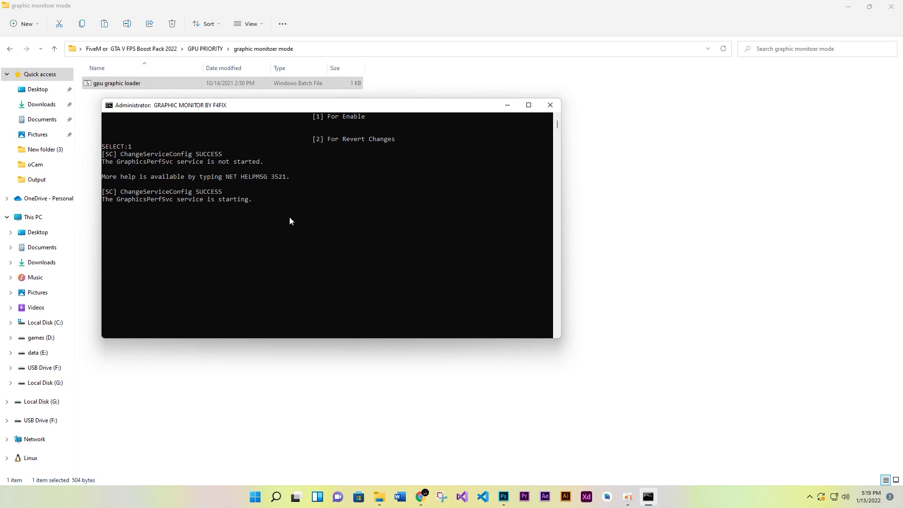
click(558, 105)
key(alt+Up)
key(alt+Up)
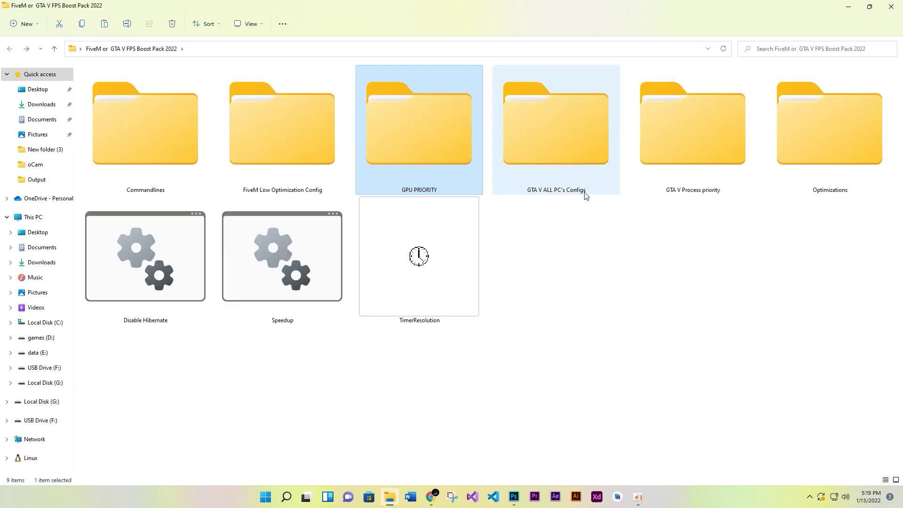
Open the GTA V ALL PC's Configs folder and show its contents as extra large icons
click(640, 276)
double_click(556, 165)
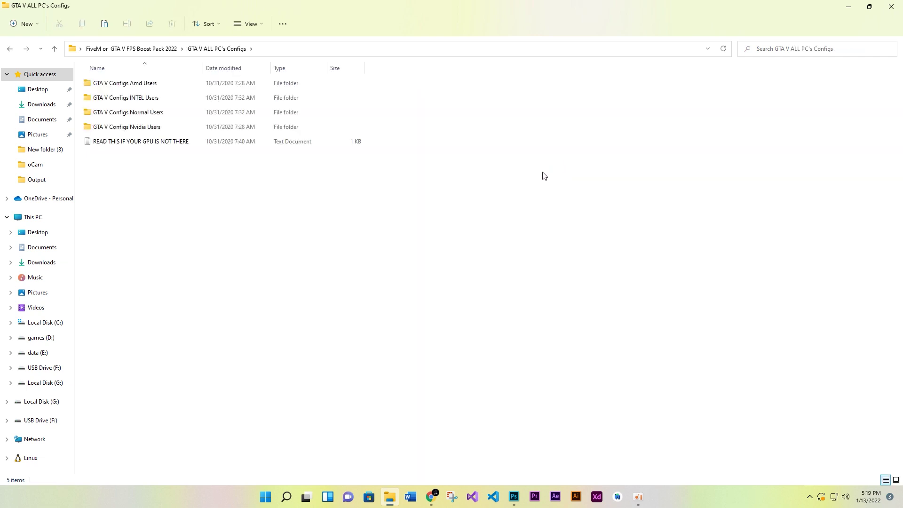
click(253, 25)
click(262, 46)
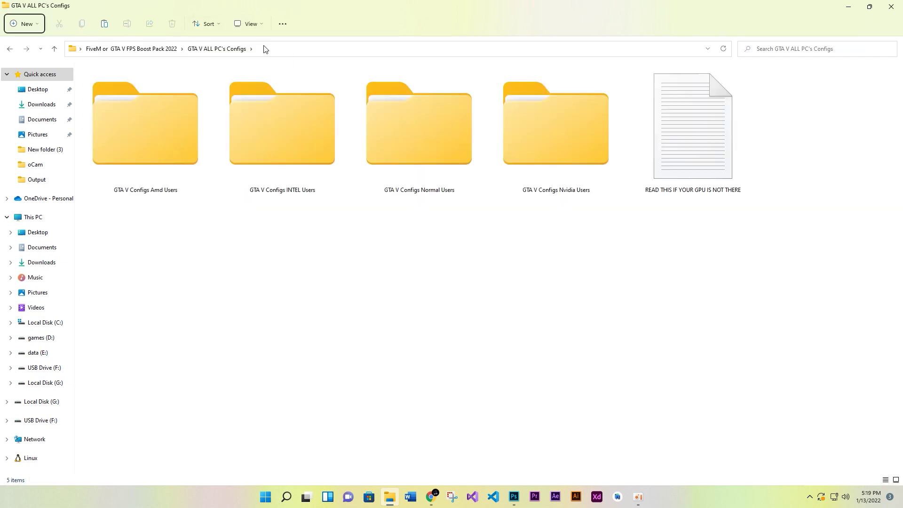
drag(742, 248, 134, 177)
drag(901, 326, 117, 193)
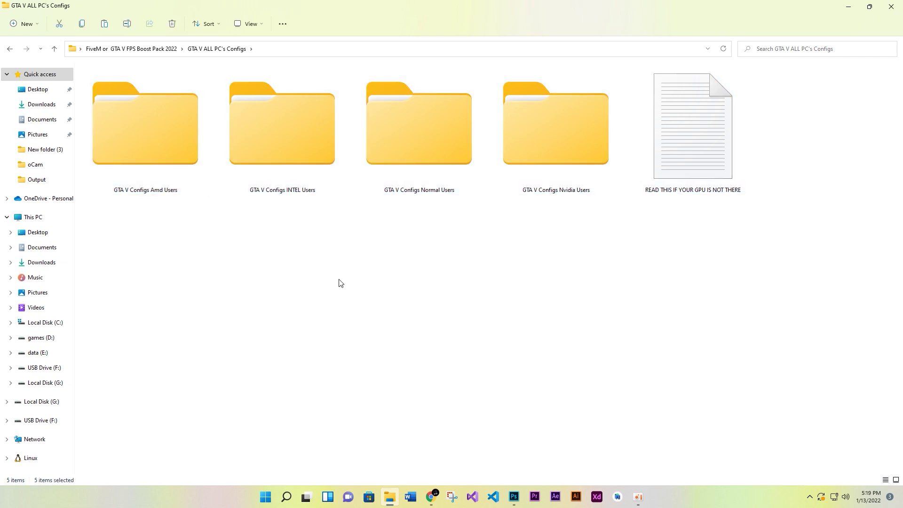
Open the AMD GPU FPS BOOSTER PACKS folder inside GTA V Configs Amd Users
click(173, 181)
key(Right)
key(Right)
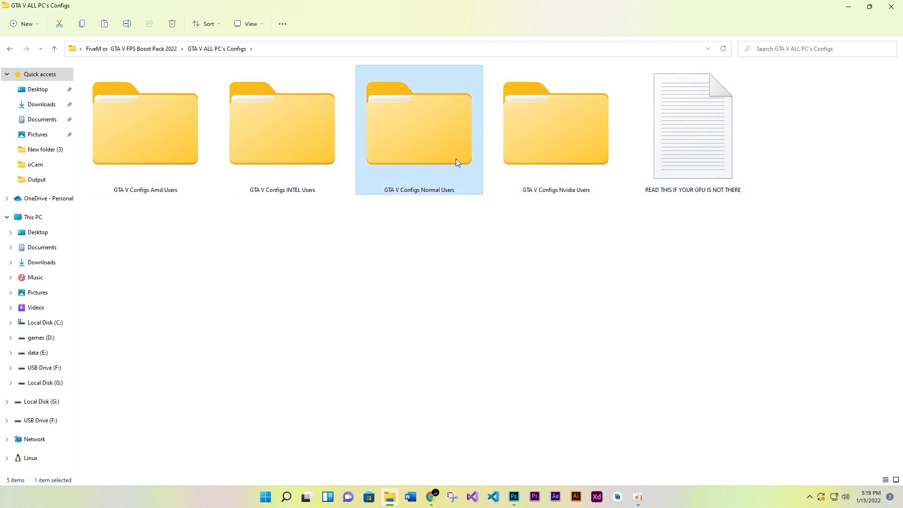
key(Right)
click(486, 300)
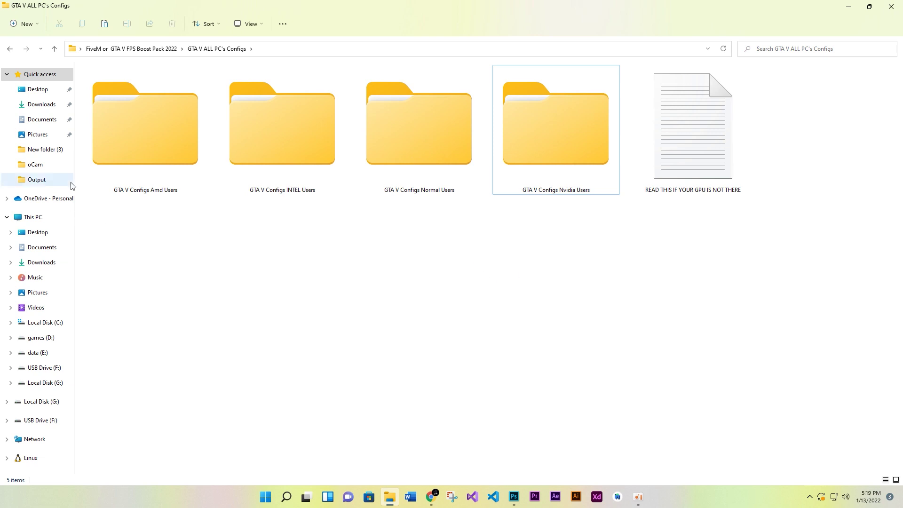
double_click(131, 154)
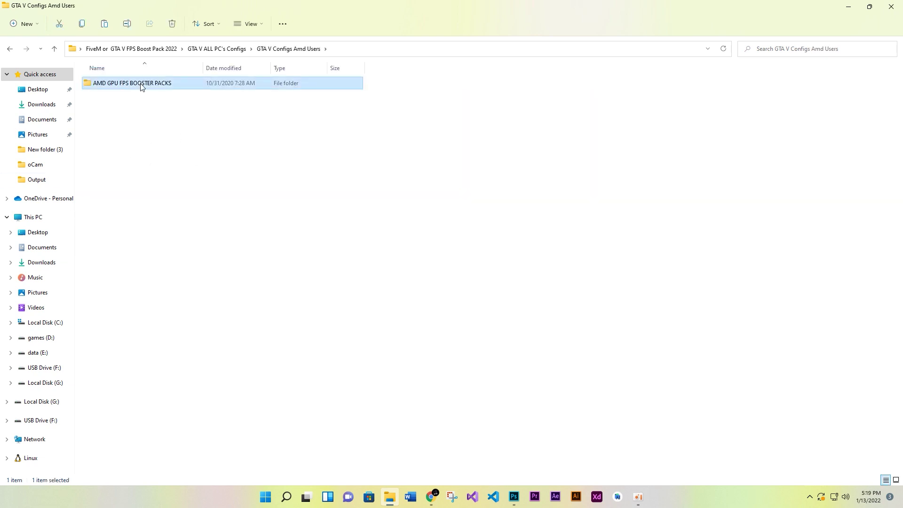
double_click(140, 85)
Find the R7 260X folder among the AMD GPU models and open it
scroll(148, 94, down, 8)
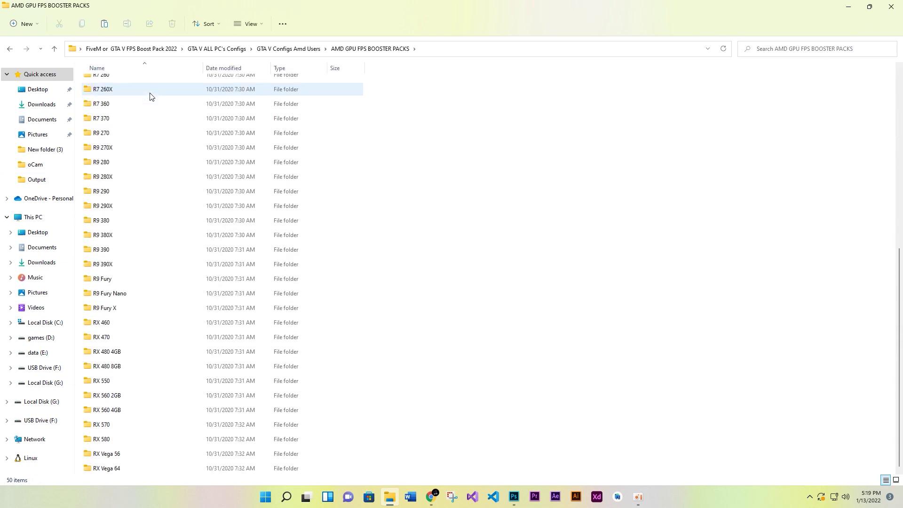
scroll(105, 235, up, 3)
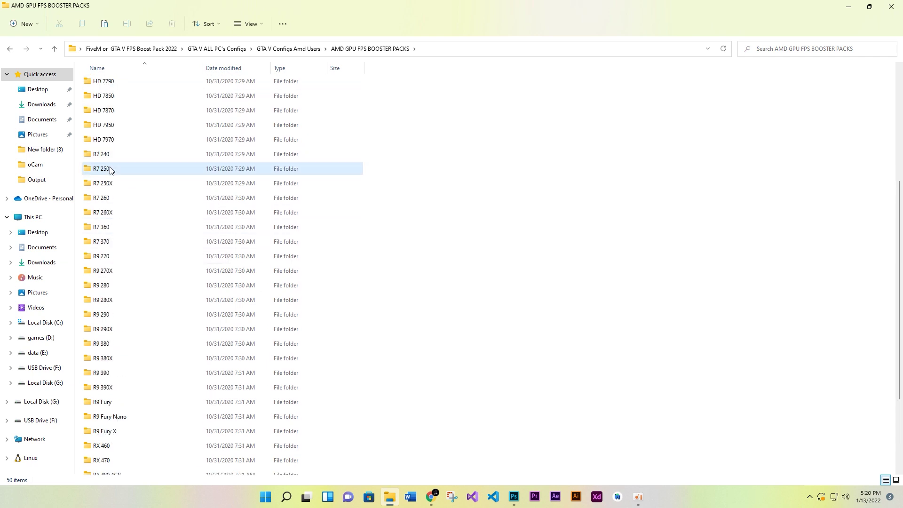
click(111, 198)
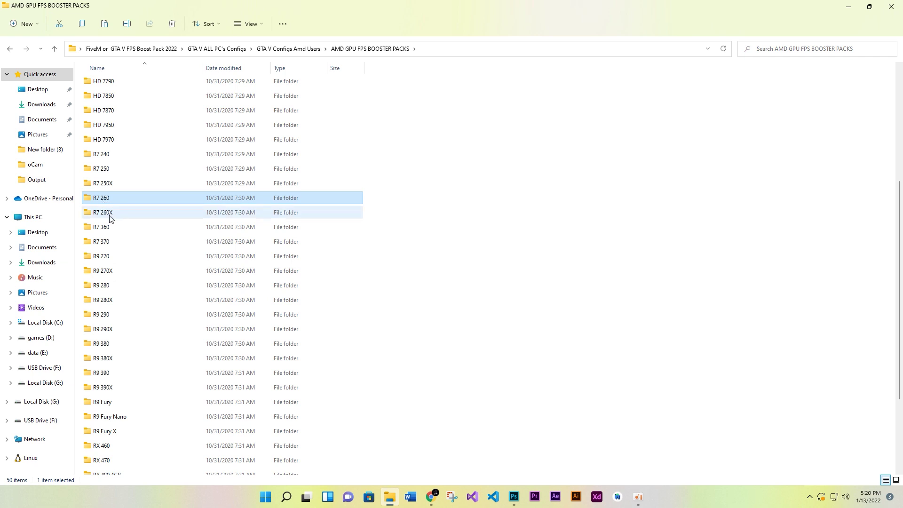
click(110, 216)
right_click(126, 211)
key(Return)
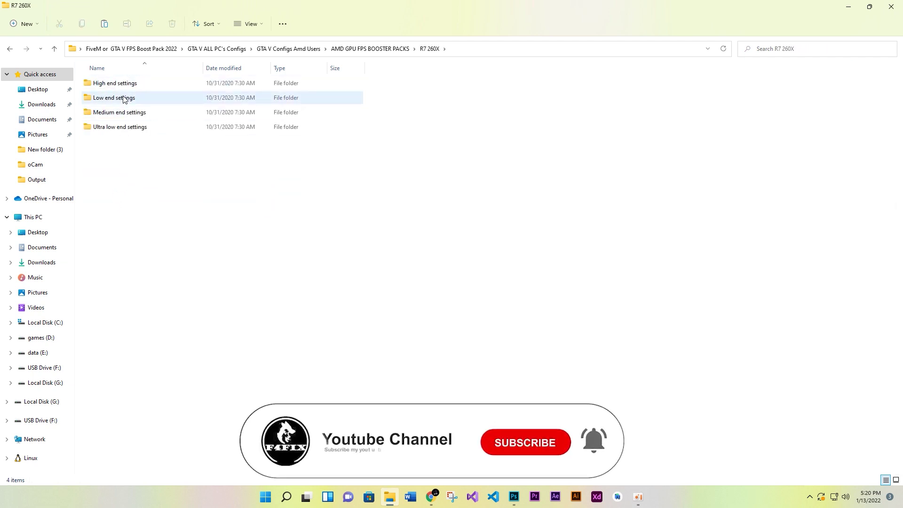
Copy the settings file from the Medium end settings folder
double_click(118, 114)
click(106, 85)
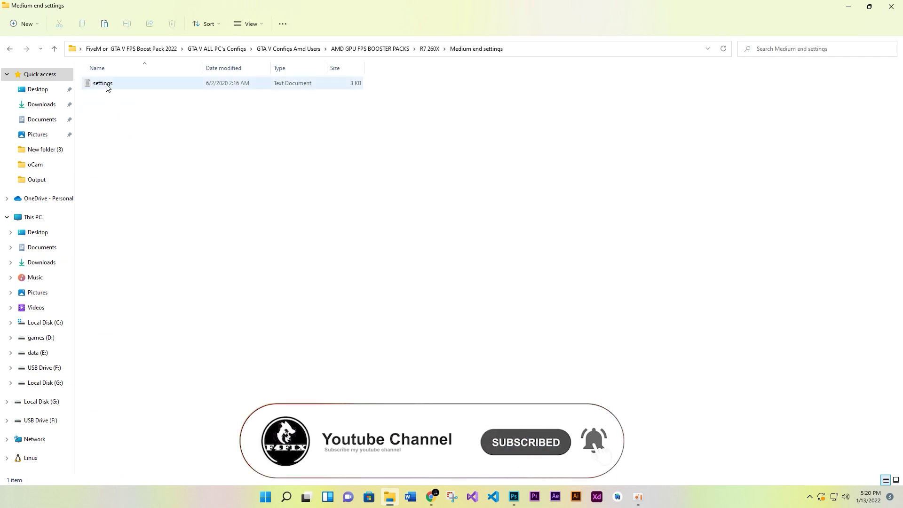
right_click(108, 87)
click(150, 217)
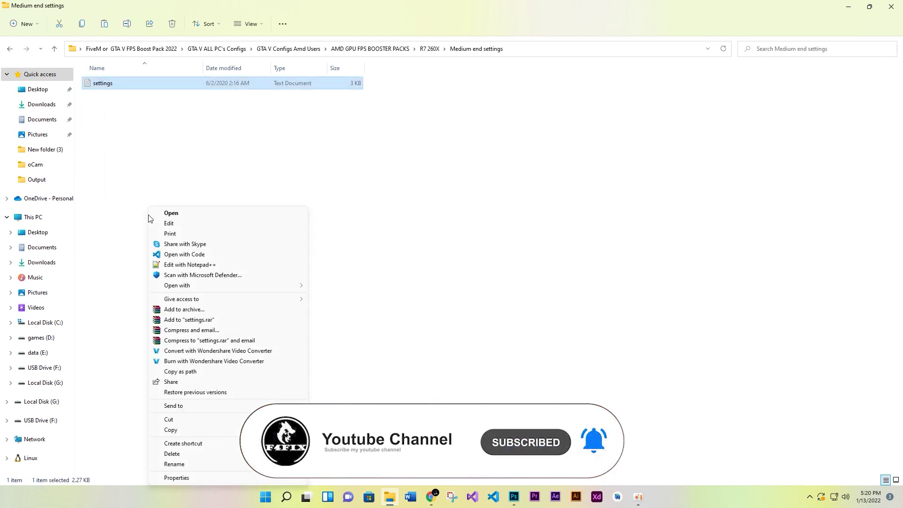
click(170, 429)
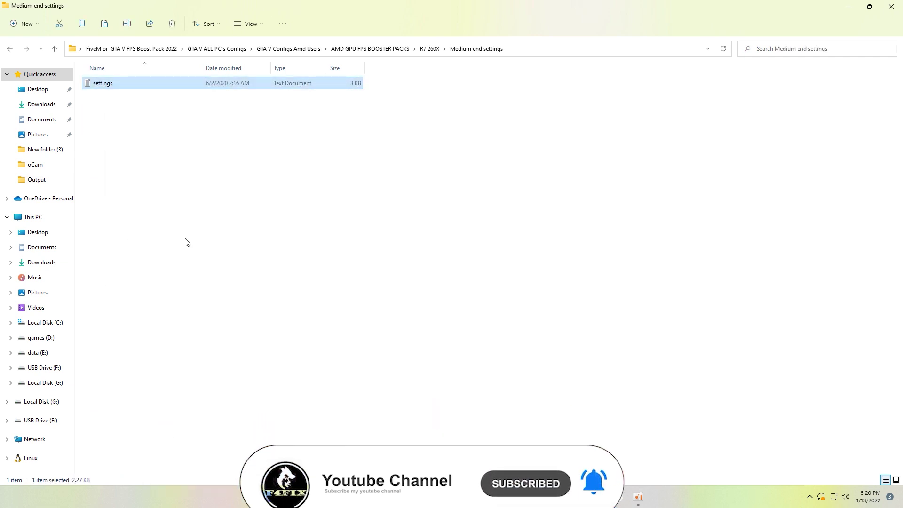
Open the GTA V folder under Rockstar Games in Documents
click(41, 251)
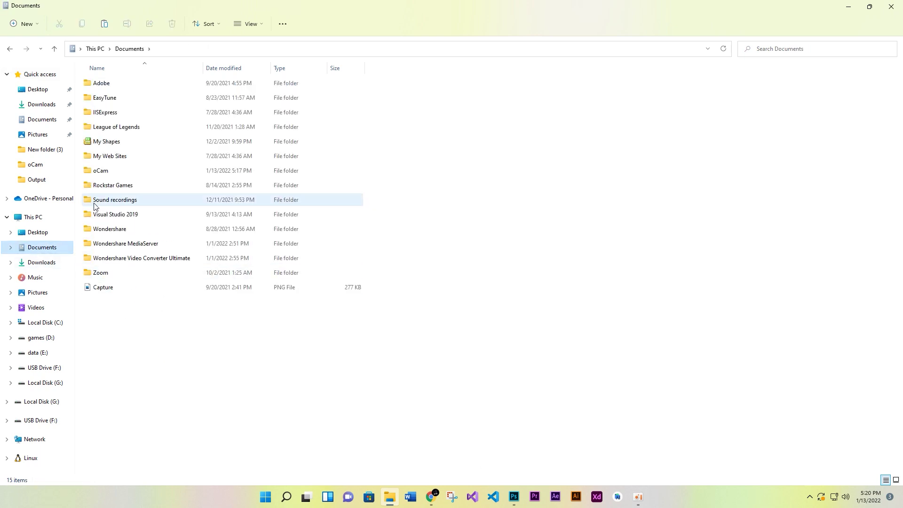
double_click(108, 186)
click(105, 86)
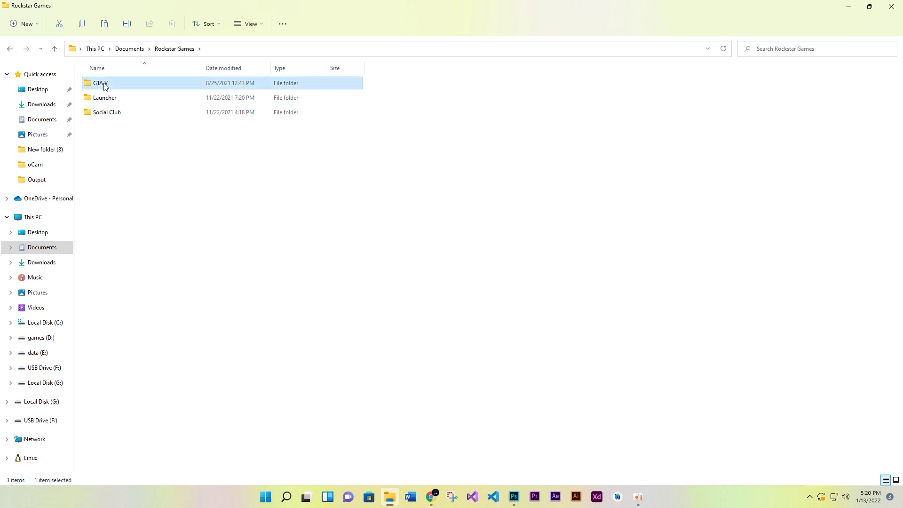
double_click(105, 87)
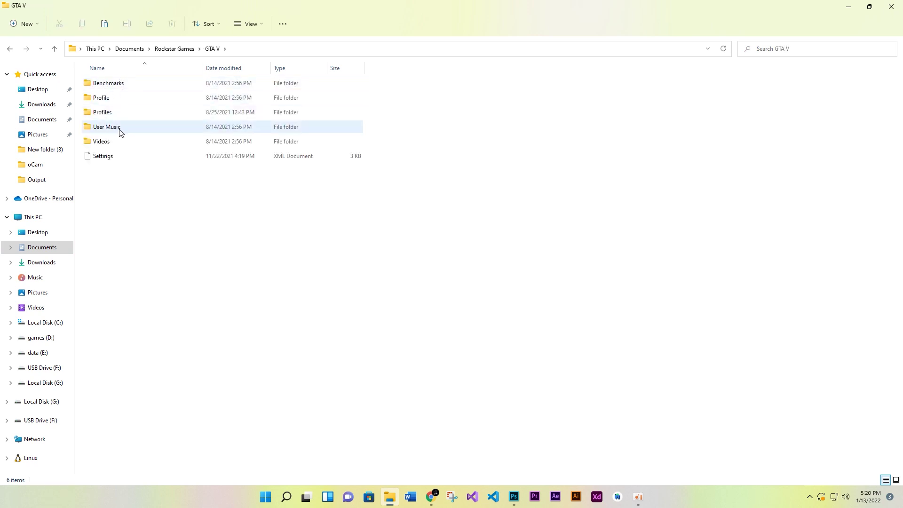
click(111, 100)
double_click(113, 103)
key(alt+Left)
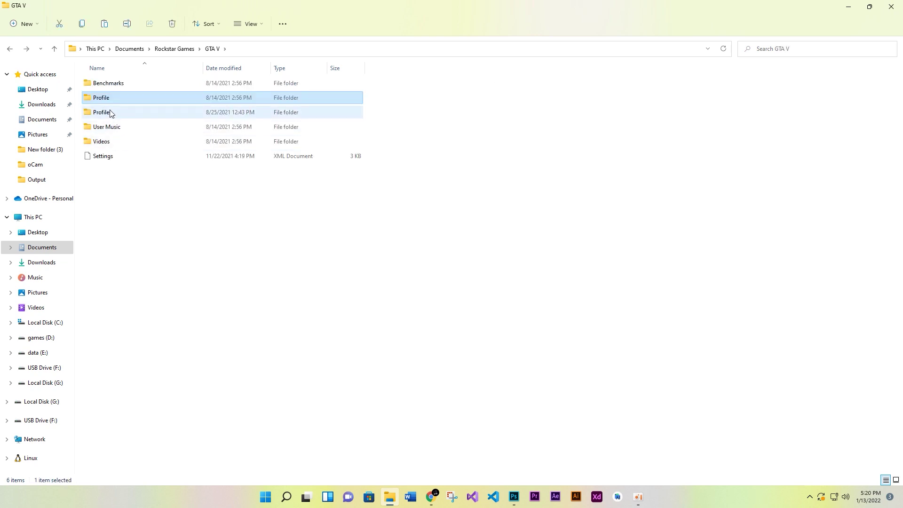
Paste the copied settings text file into the GTA V folder
click(124, 182)
right_click(123, 183)
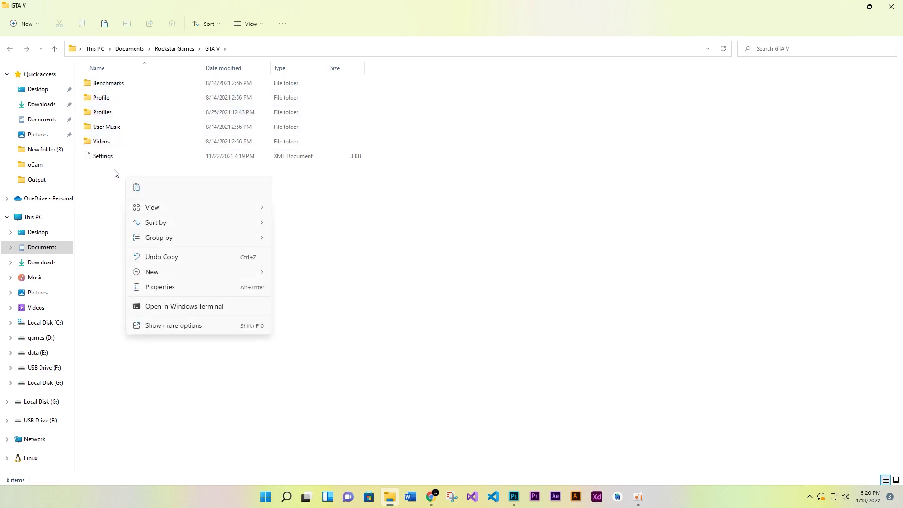
click(137, 187)
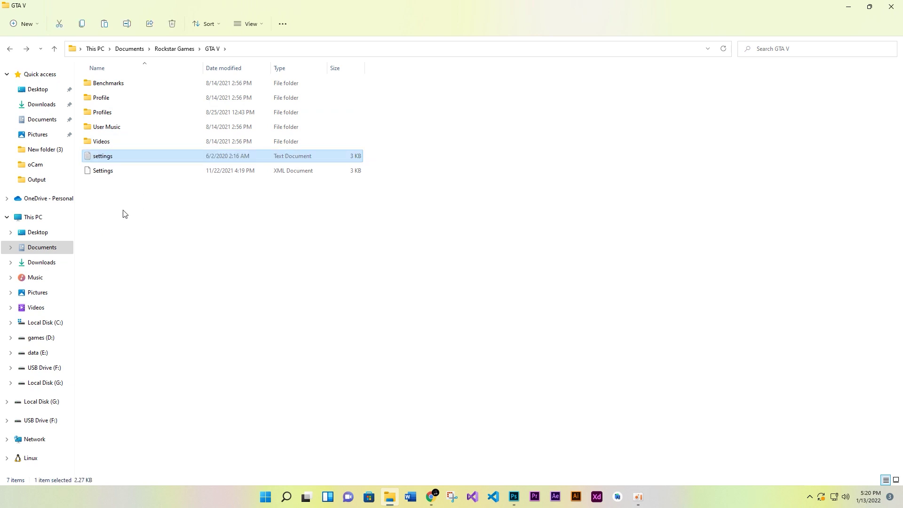
click(123, 211)
Open the existing Settings XML document in WordPad and move its window clear of the file list
click(103, 172)
right_click(91, 172)
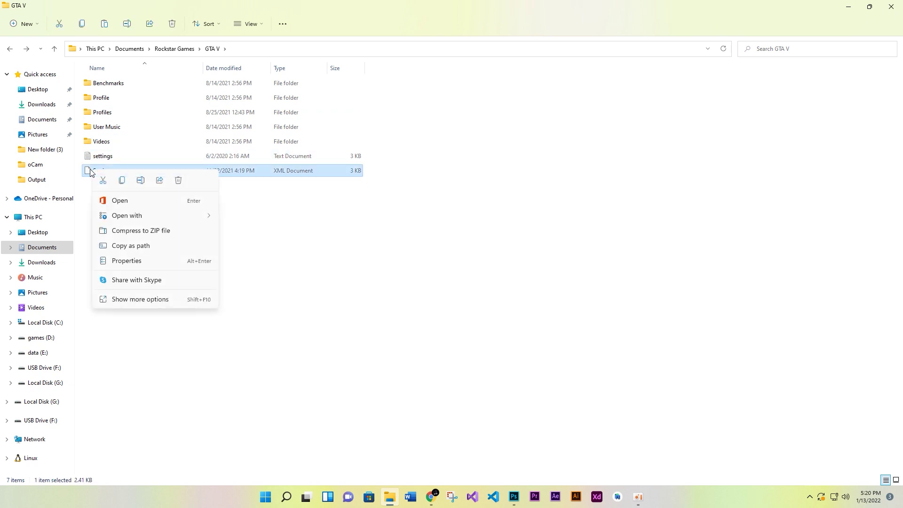
mouse_move(169, 220)
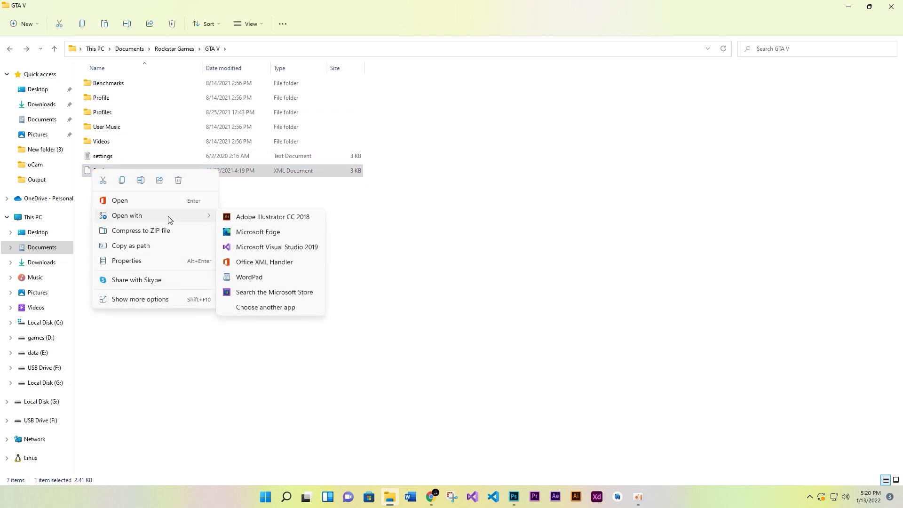
click(245, 279)
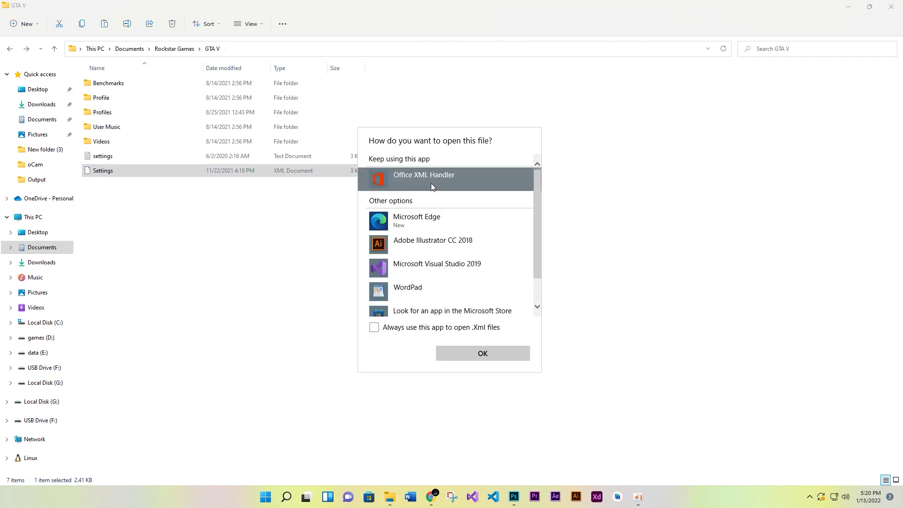
click(444, 289)
click(475, 352)
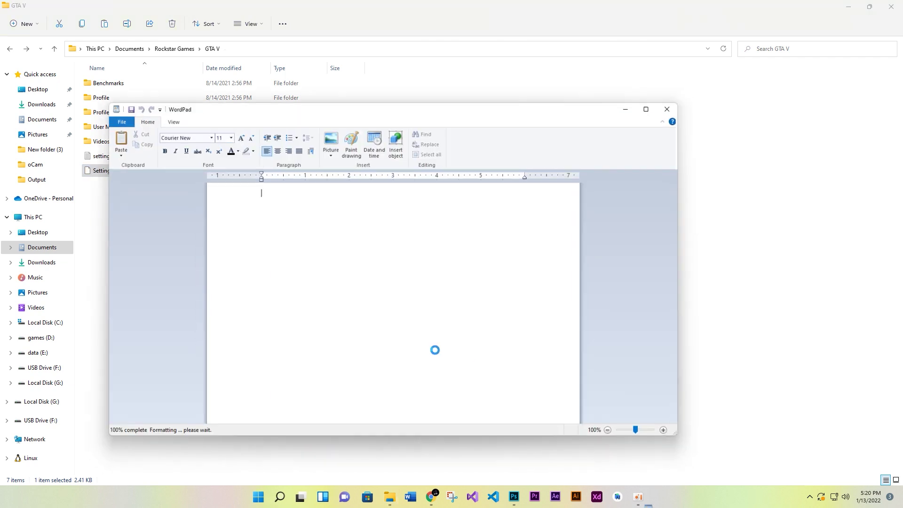
drag(257, 189, 498, 436)
click(502, 392)
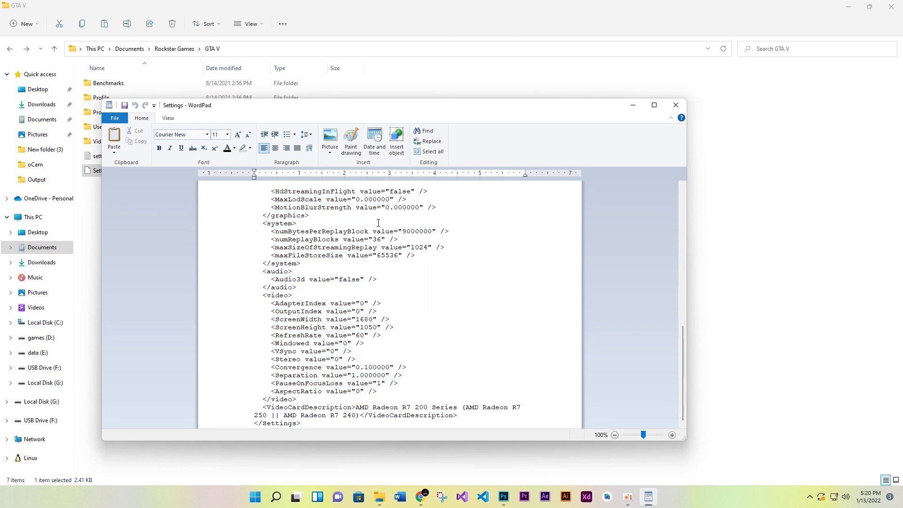
drag(354, 112, 539, 117)
Open the pasted settings text document, copy its entire contents and close it
double_click(105, 155)
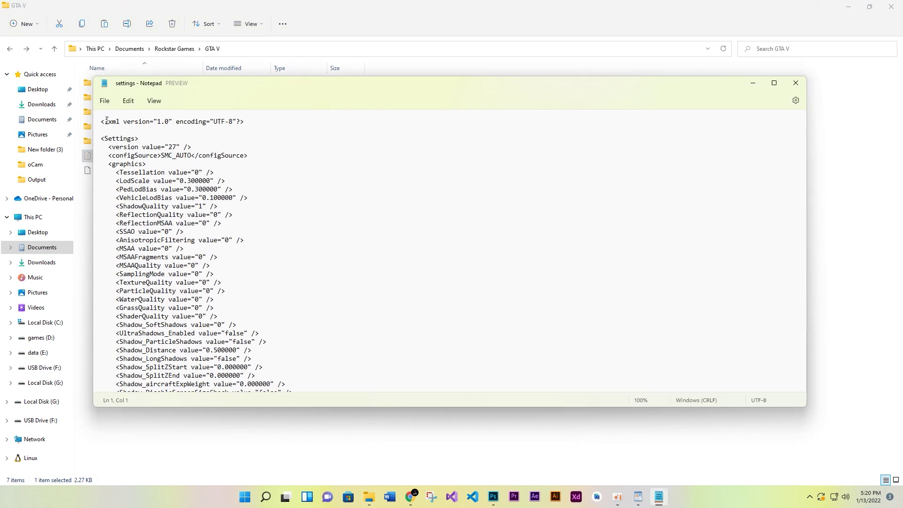
drag(107, 120, 387, 447)
right_click(168, 353)
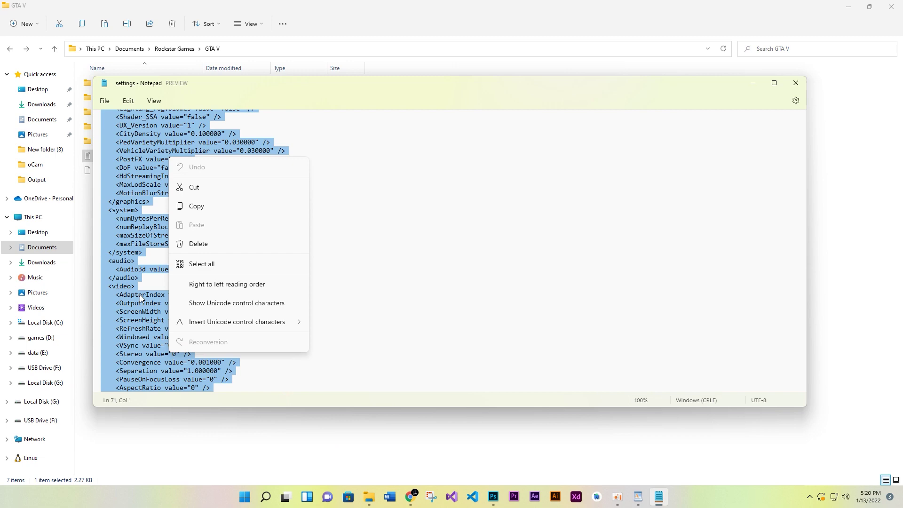
click(188, 203)
click(796, 83)
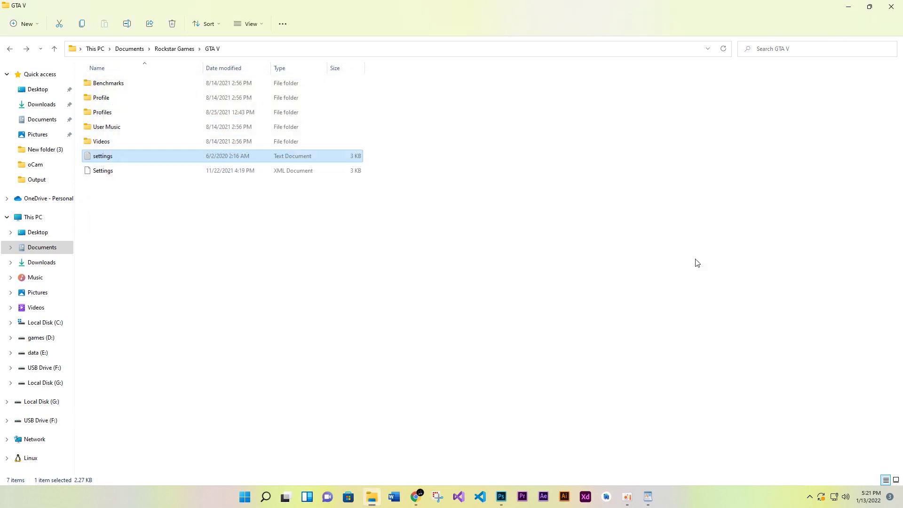
Replace the Settings XML text in WordPad, from the first line through the AspectRatio line, with the copied settings
click(650, 502)
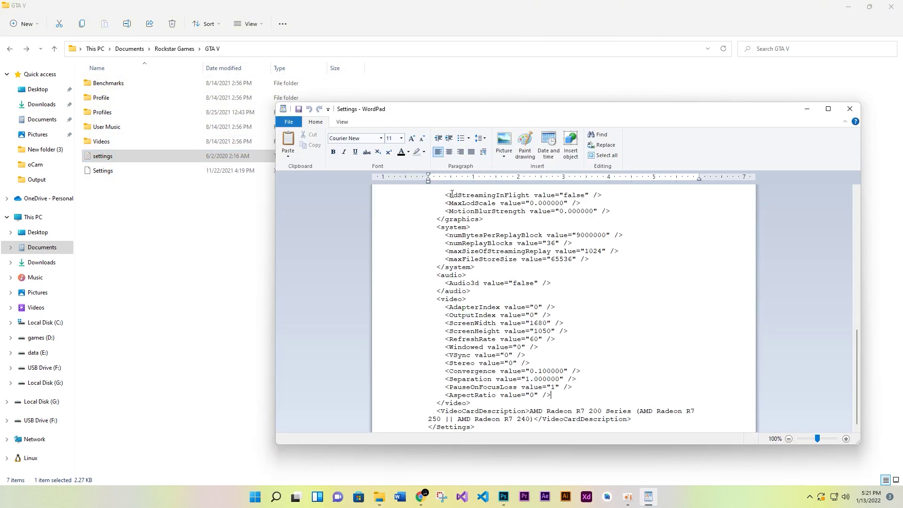
scroll(451, 193, up, 15)
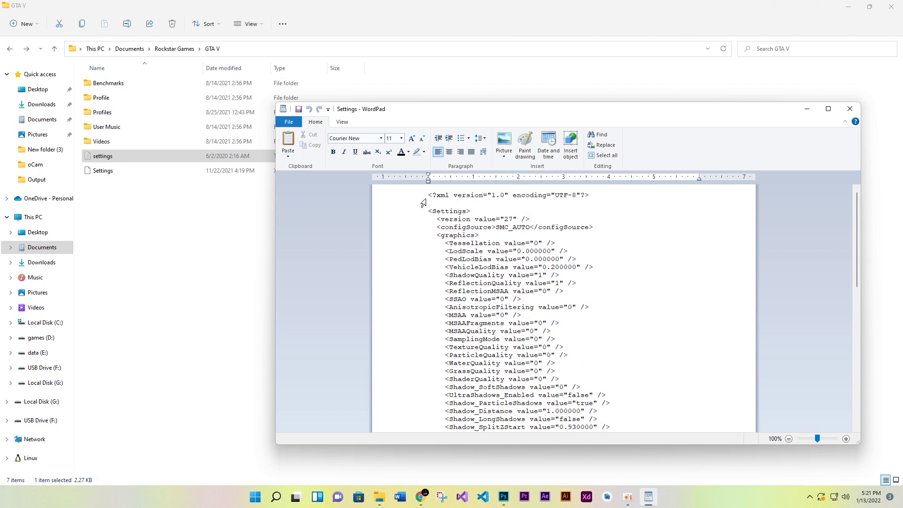
drag(429, 193, 584, 395)
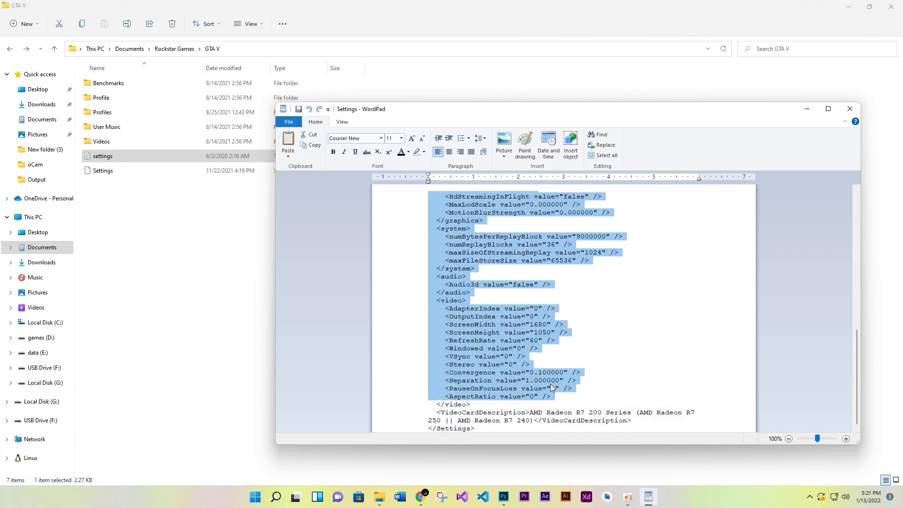
right_click(549, 387)
click(569, 409)
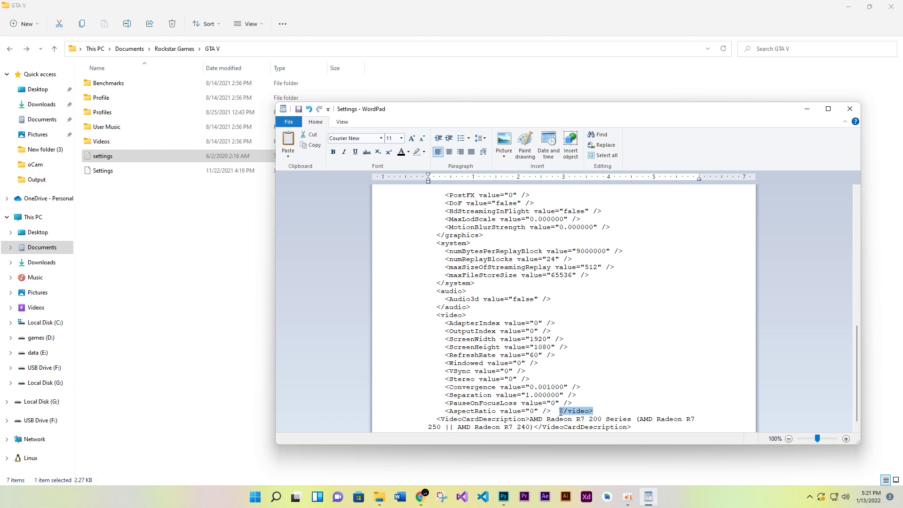
Save and close the Settings XML document, and return to the desktop
scroll(588, 408, up, 15)
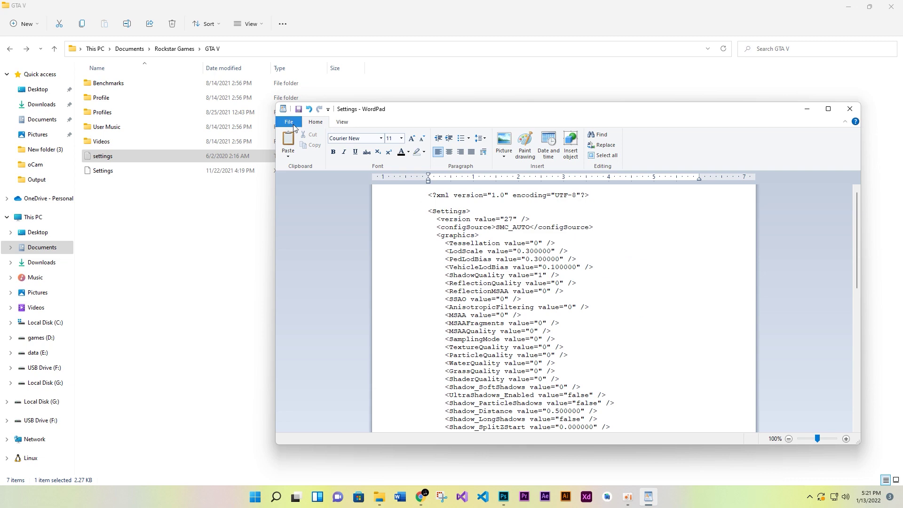
click(298, 110)
click(852, 112)
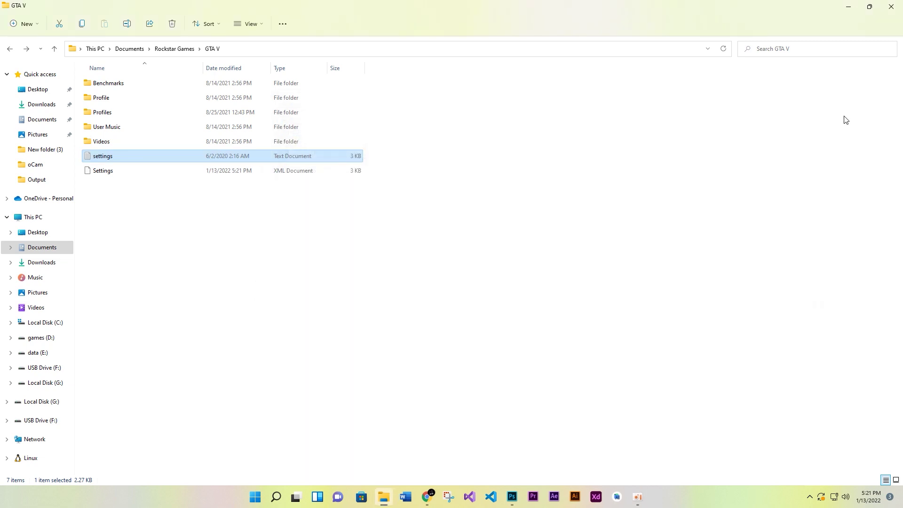
key(alt+Up)
key(super+d)
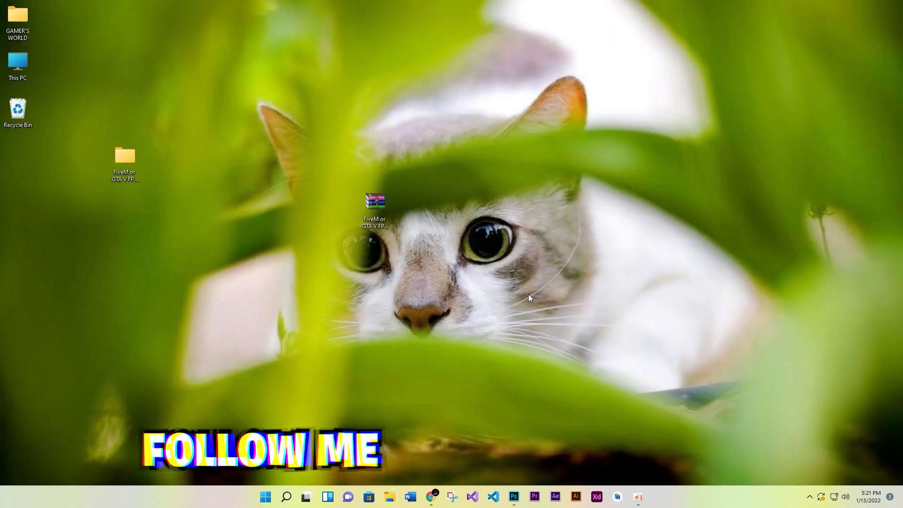
Open the GTA V Process priority folder in the FPS boost pack and show its files as large icons
double_click(136, 165)
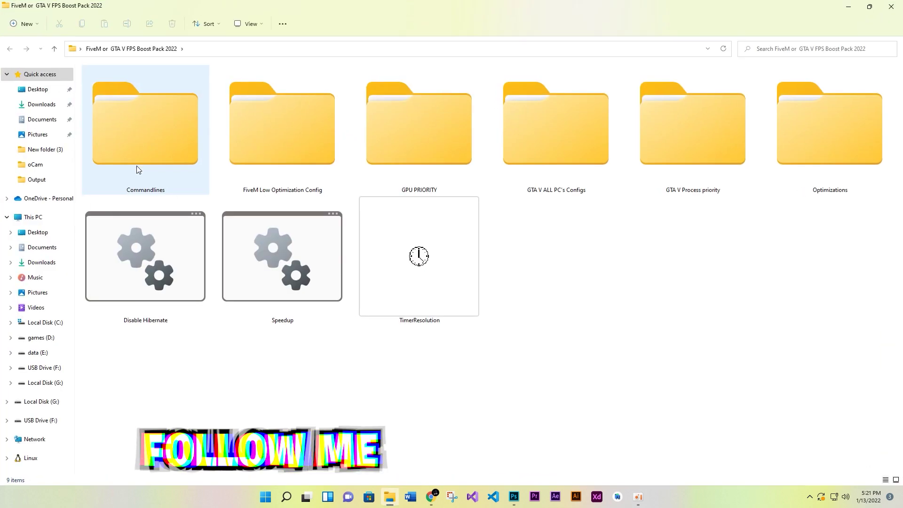
click(404, 174)
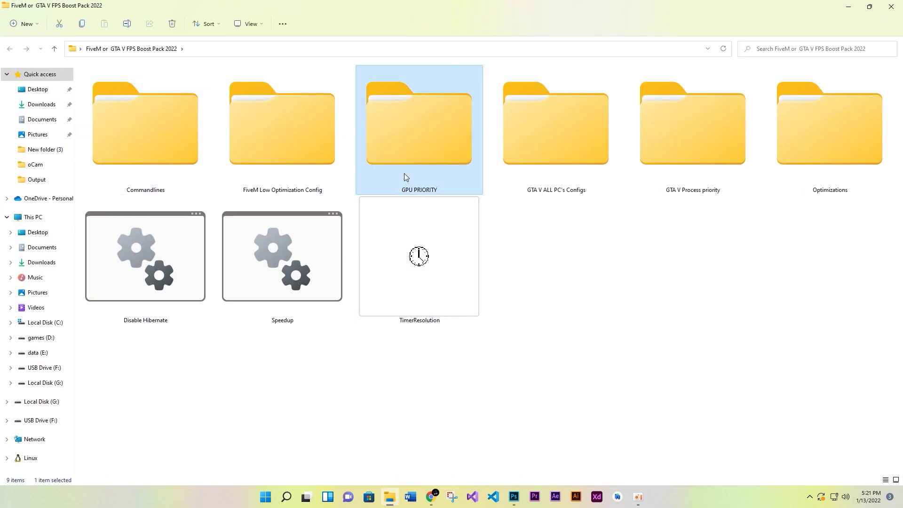
click(582, 181)
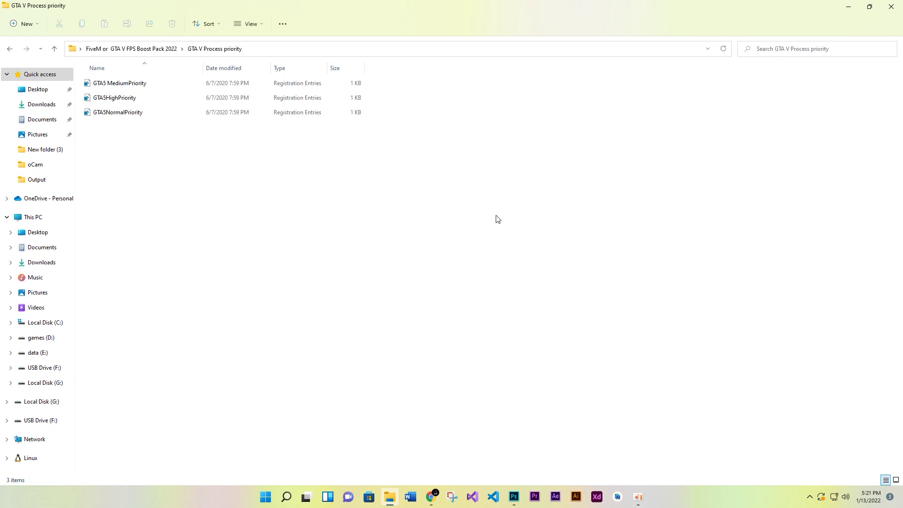
click(248, 23)
click(253, 46)
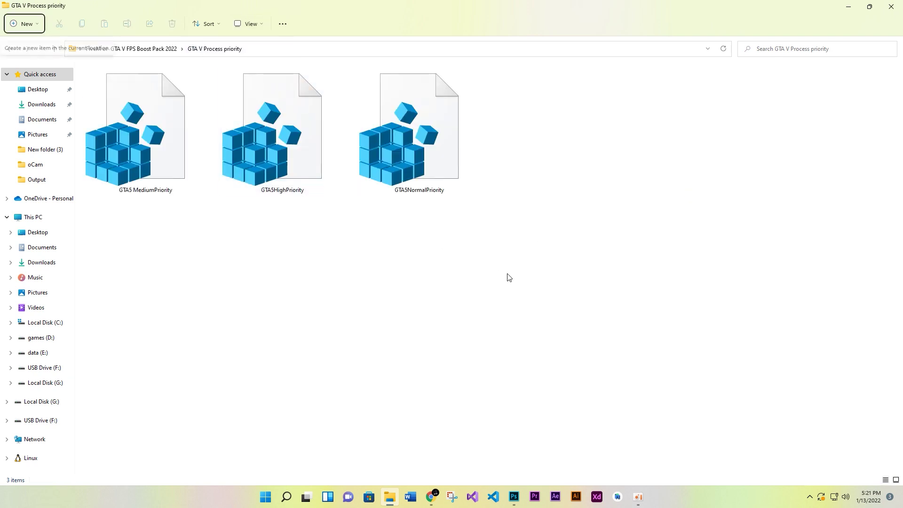
drag(506, 276, 198, 169)
click(225, 254)
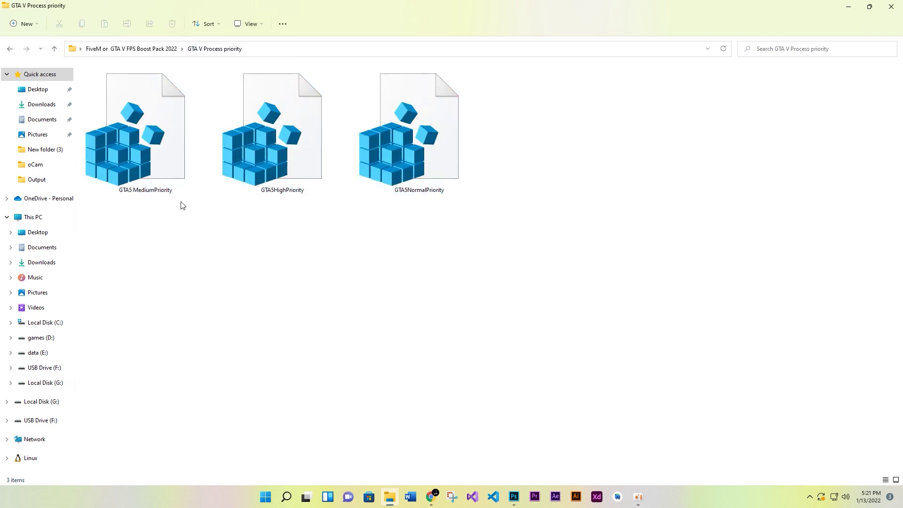
Merge the GTA5HighPriority file into the Windows registry
click(257, 181)
double_click(280, 158)
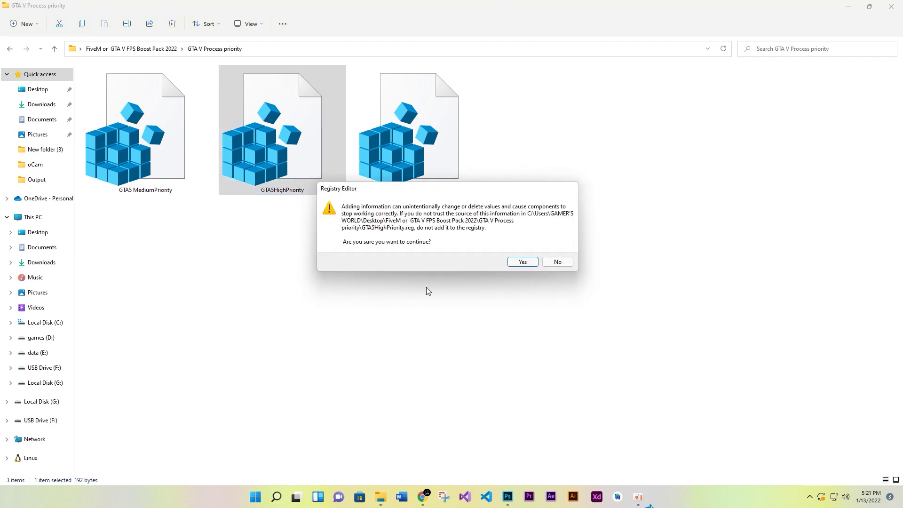
click(527, 261)
click(554, 253)
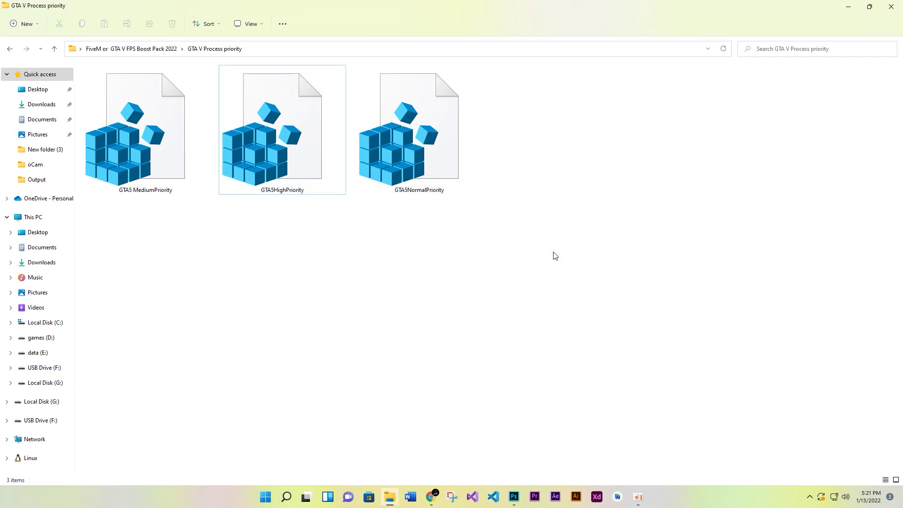
Go back to the boost pack folder, open Optimizations and show its items as large icons
key(alt+Up)
click(564, 266)
double_click(824, 155)
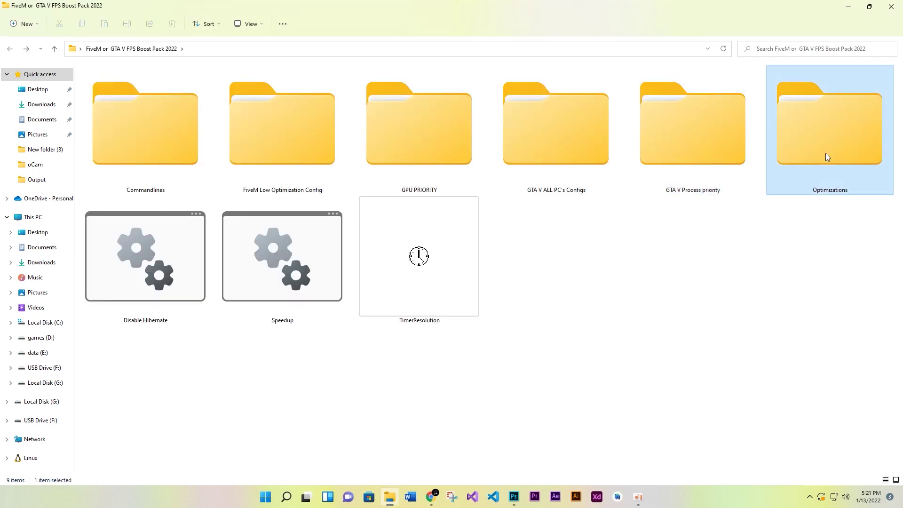
click(249, 26)
click(252, 45)
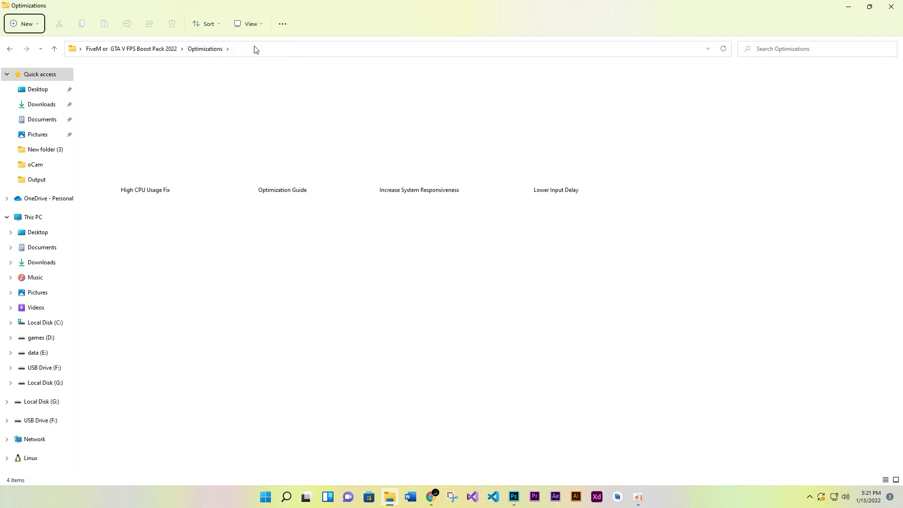
drag(564, 261, 196, 160)
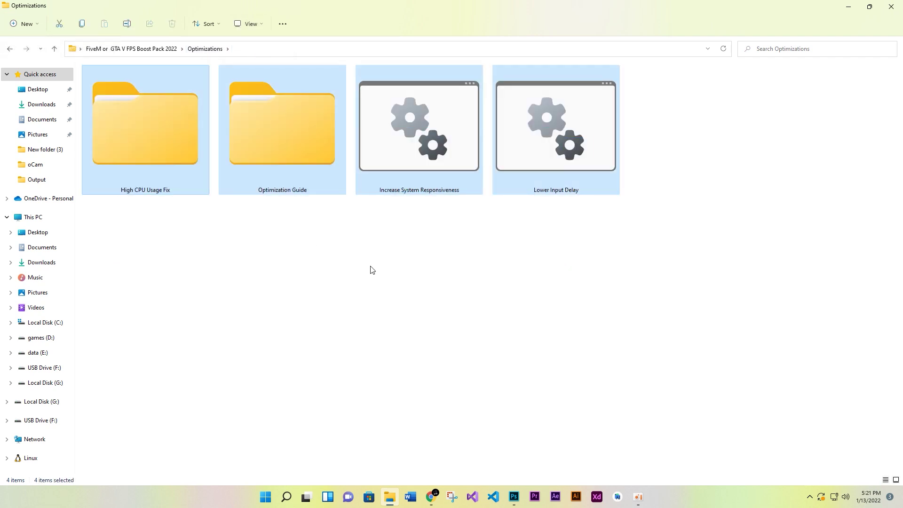
Run the Lower Input Delay and Increase System Responsiveness batch files as administrator
click(578, 176)
right_click(558, 160)
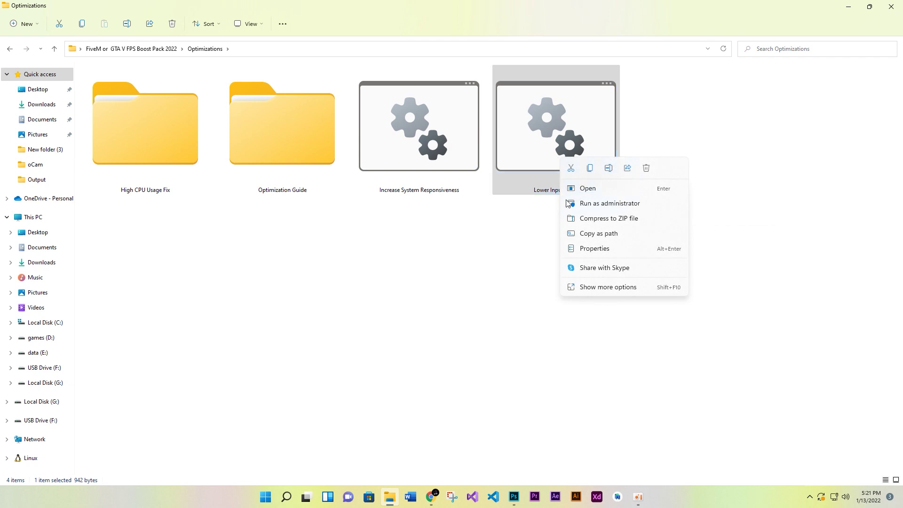
click(589, 204)
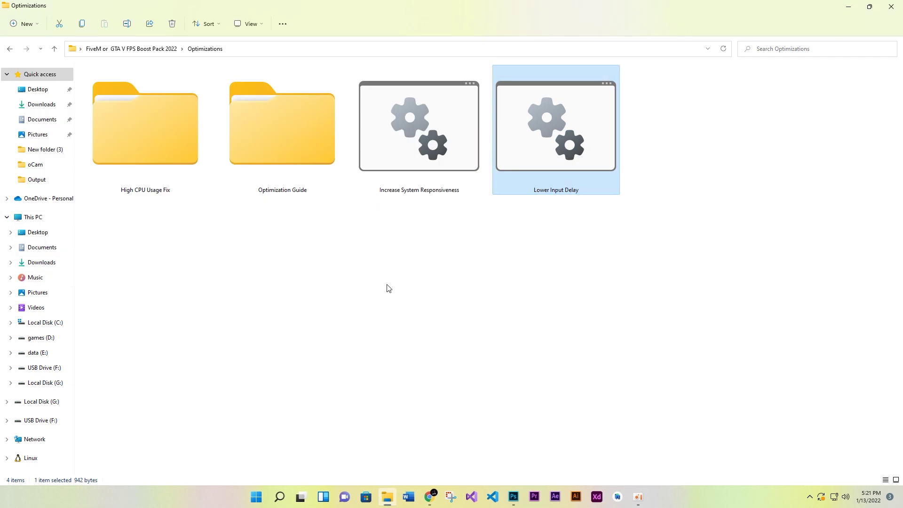
click(420, 170)
right_click(420, 170)
click(449, 213)
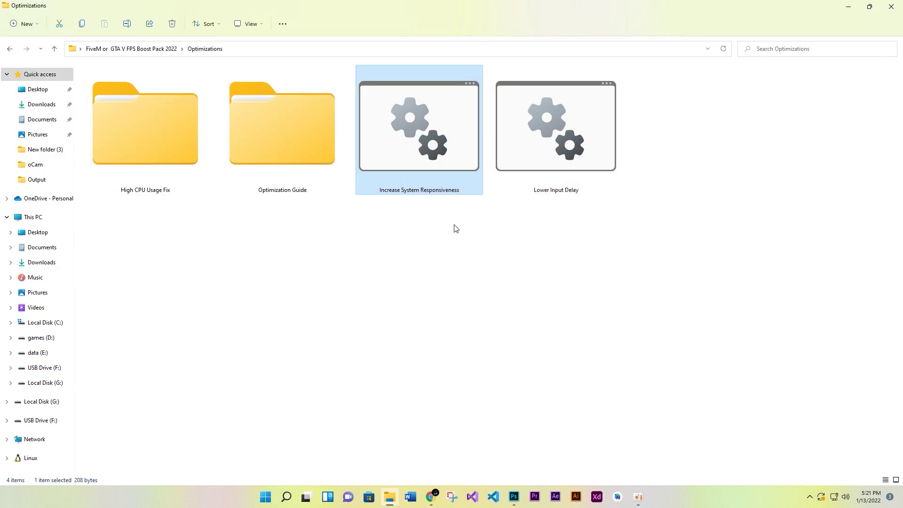
Open the Optimization Guide folder and show its batch files as large icons
double_click(318, 184)
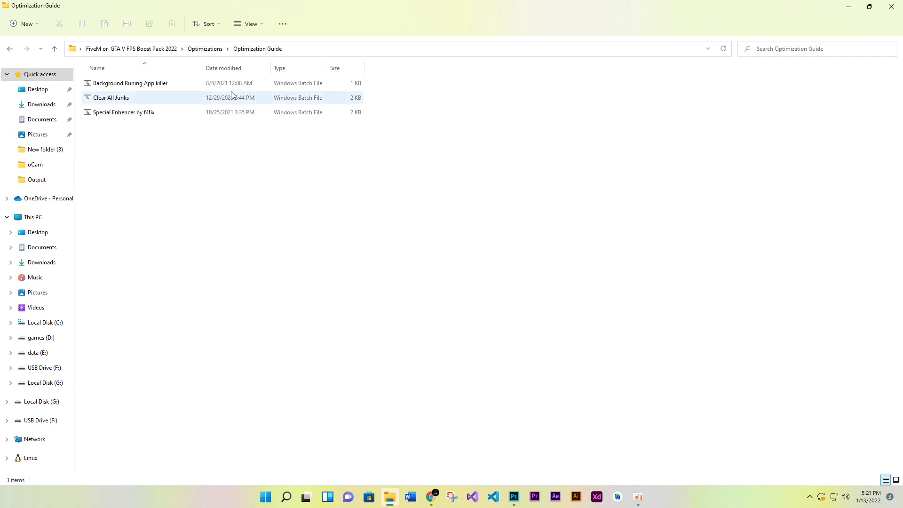
click(250, 24)
click(258, 45)
drag(462, 212, 294, 181)
right_click(294, 182)
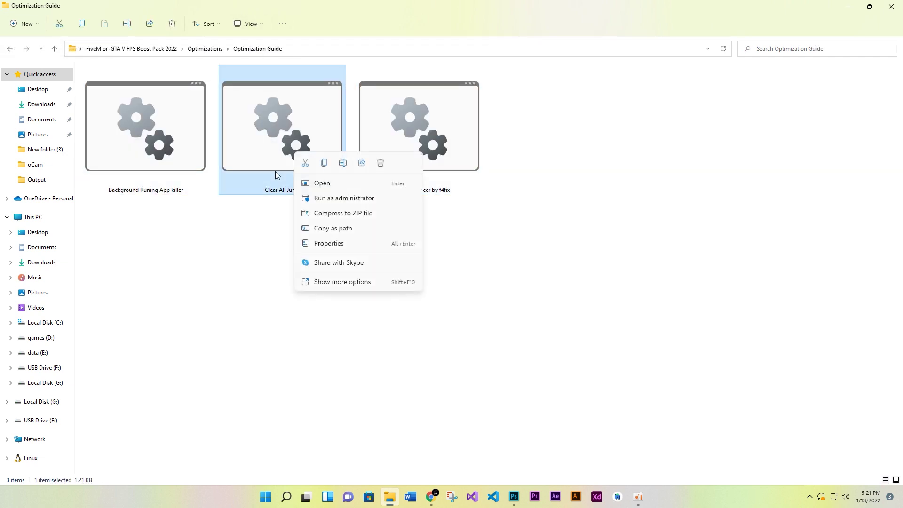
click(339, 212)
key(Return)
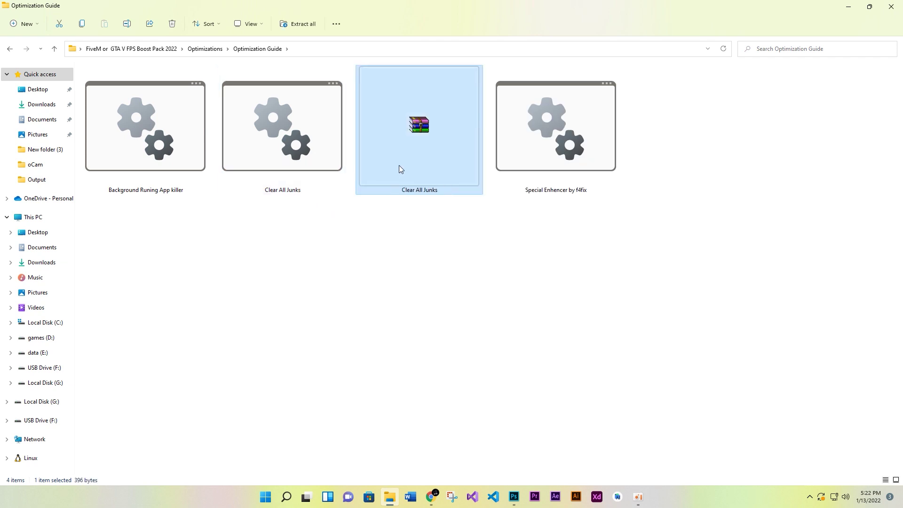
key(Delete)
Run the Clear All Junks batch file as administrator
right_click(297, 148)
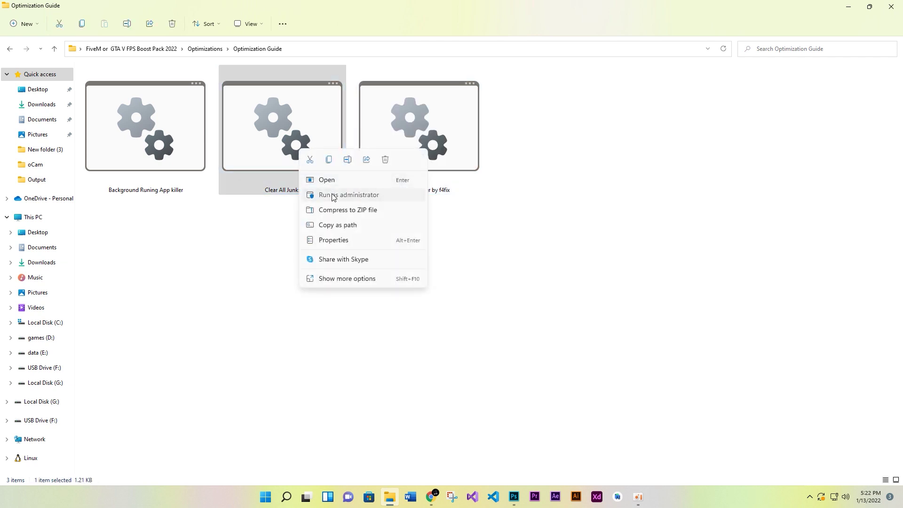
click(333, 195)
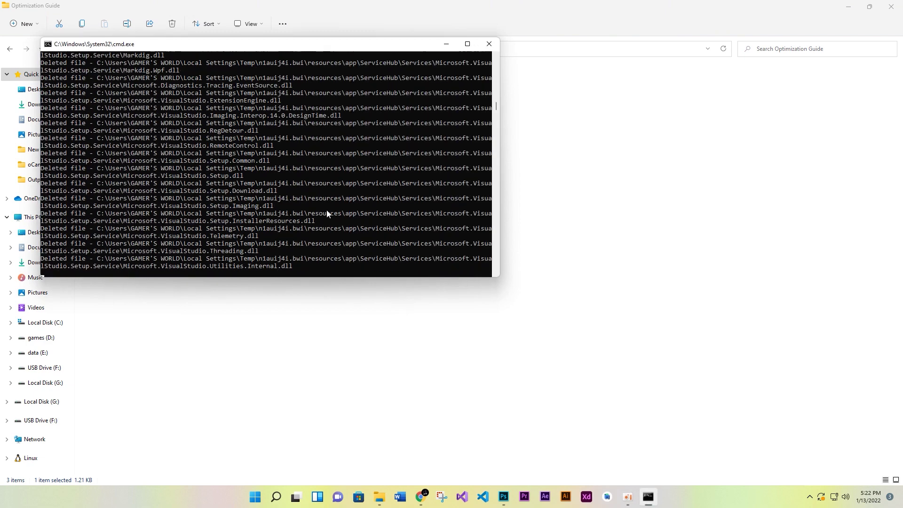
Run the third batch file, whose name begins with Special, as administrator and select option 1, For Enable
right_click(418, 171)
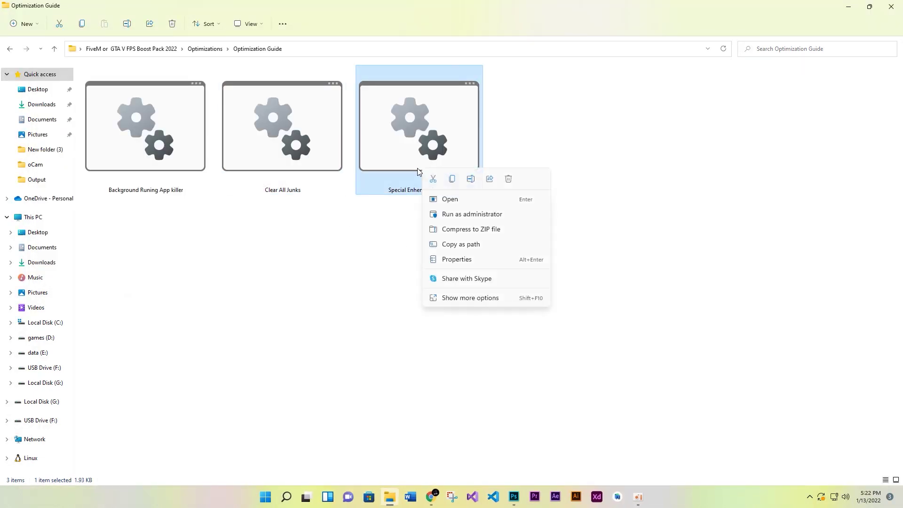
click(482, 216)
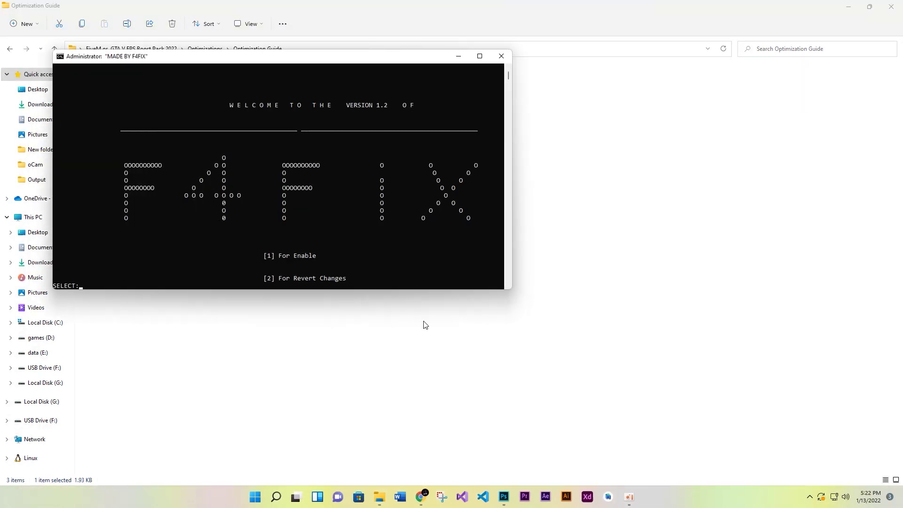
text(1)
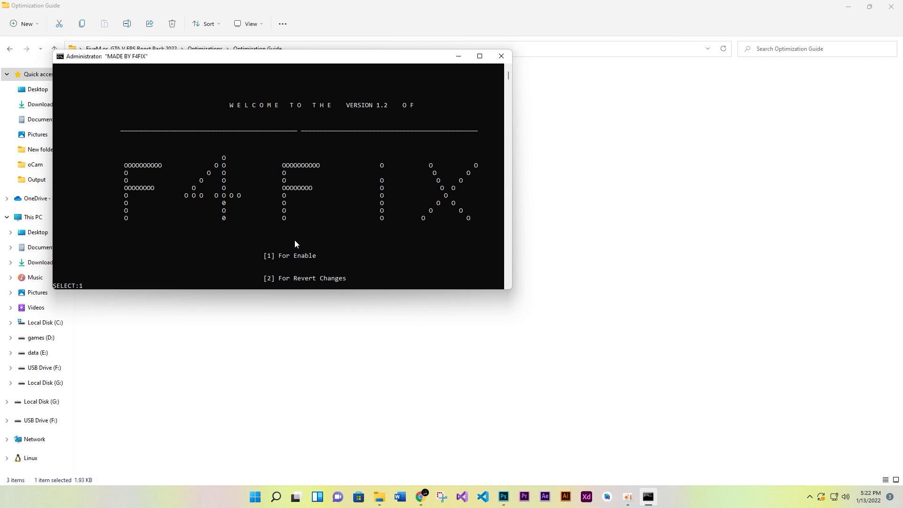
key(Return)
key(Return)
Go back to Optimizations, open the High CPU Usage Fix folder and show its items as large icons
key(BackSpace)
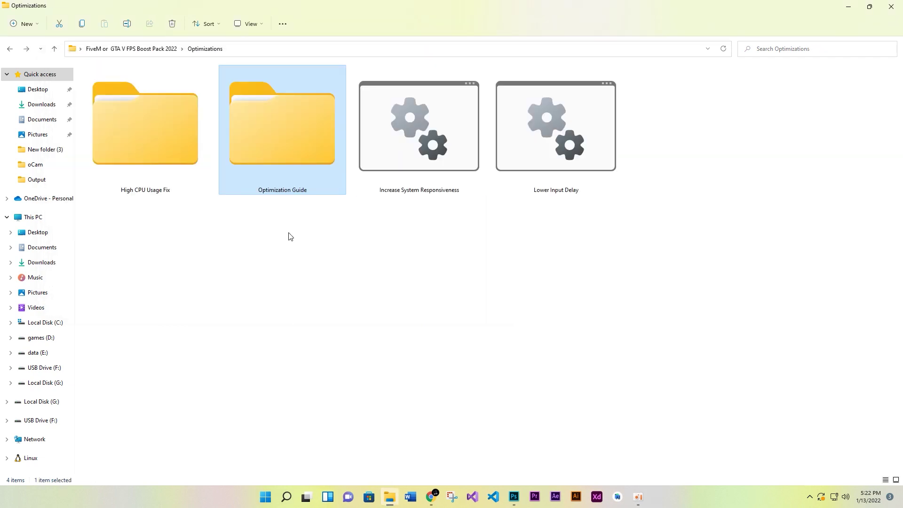
click(131, 174)
double_click(131, 174)
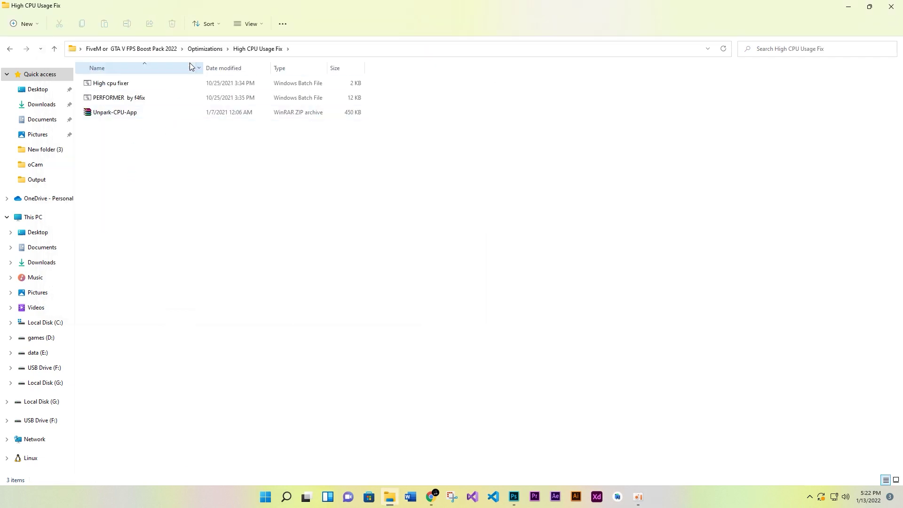
click(249, 24)
click(254, 47)
drag(476, 238, 179, 174)
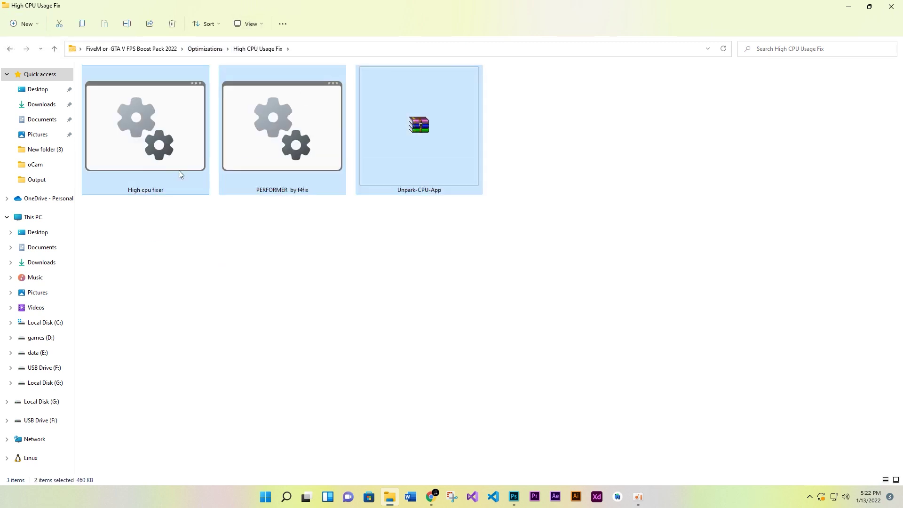
Run the High cpu fixer batch file as administrator
click(143, 190)
right_click(144, 186)
click(192, 229)
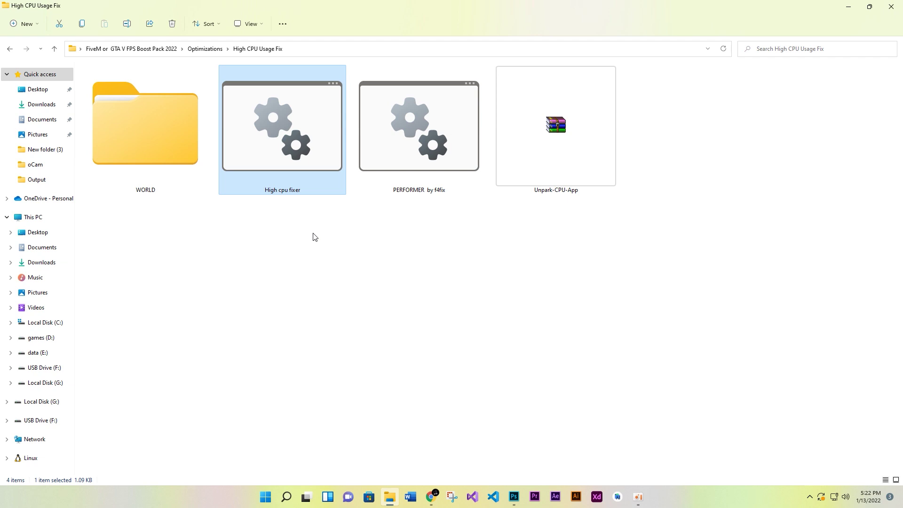
Run the PERFORMER by f4fix batch file as administrator, go to the disable options and disable Xbox Services
click(437, 113)
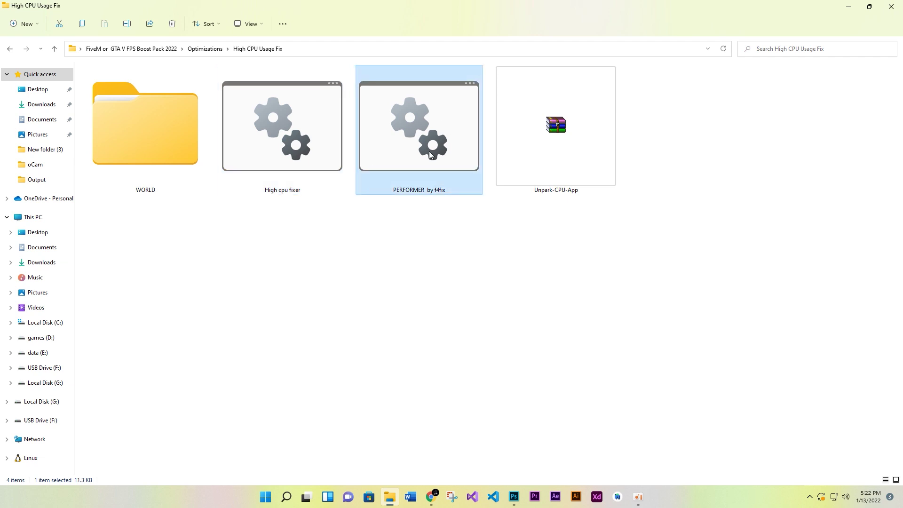
right_click(415, 150)
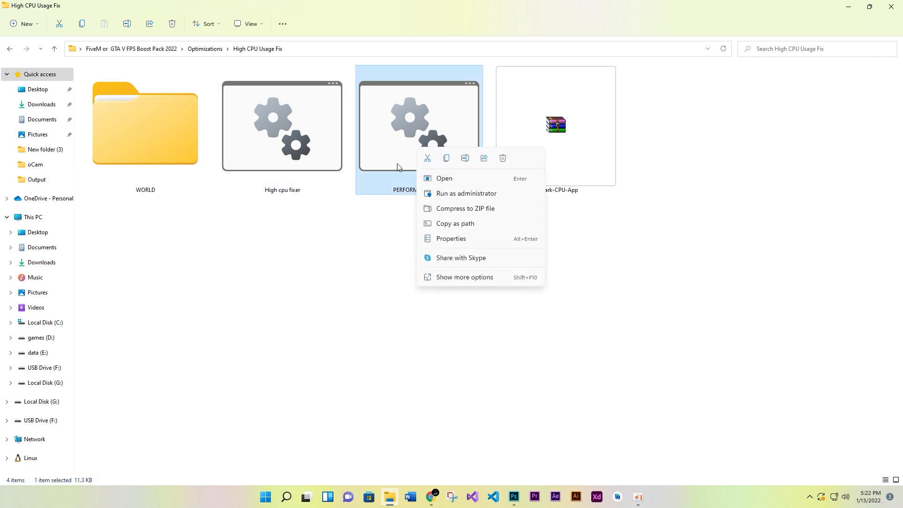
click(450, 195)
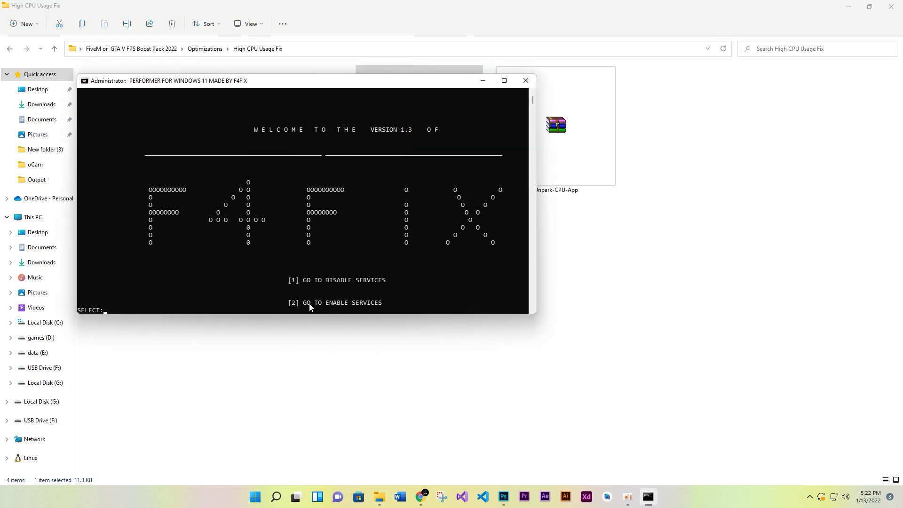
text(1)
key(Return)
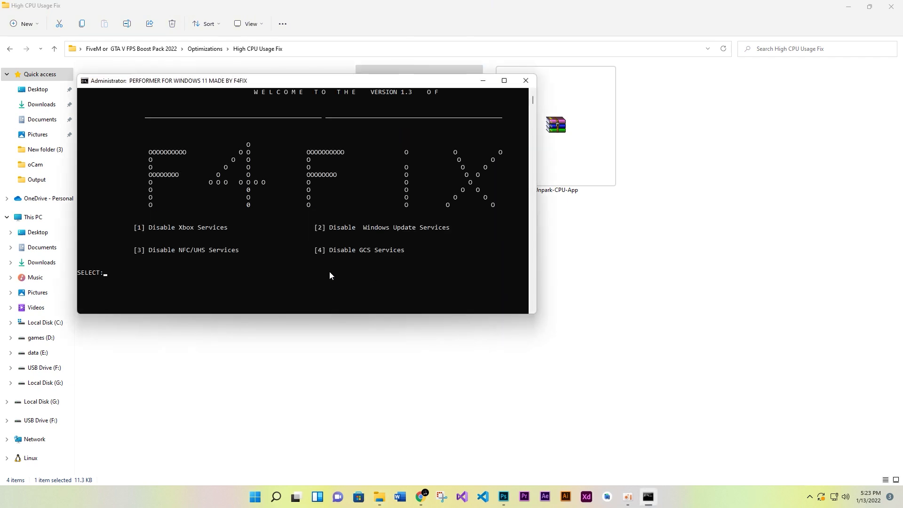
key(Return)
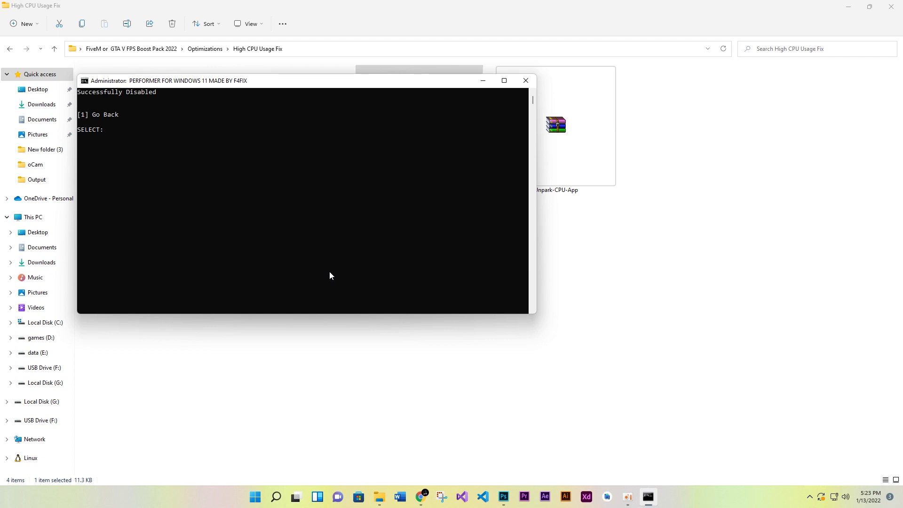
Return to the list of disable options and disable Windows Update Services with option 2
text(1)
key(Return)
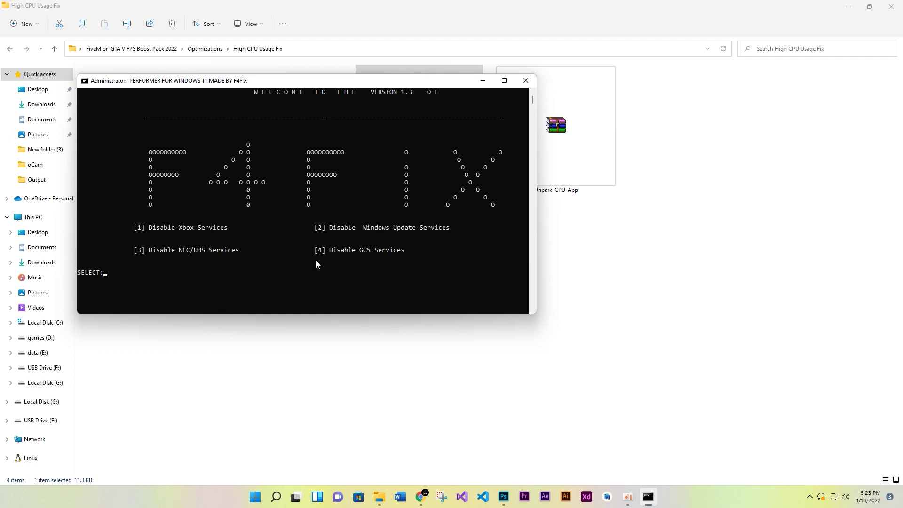
text(2)
key(Return)
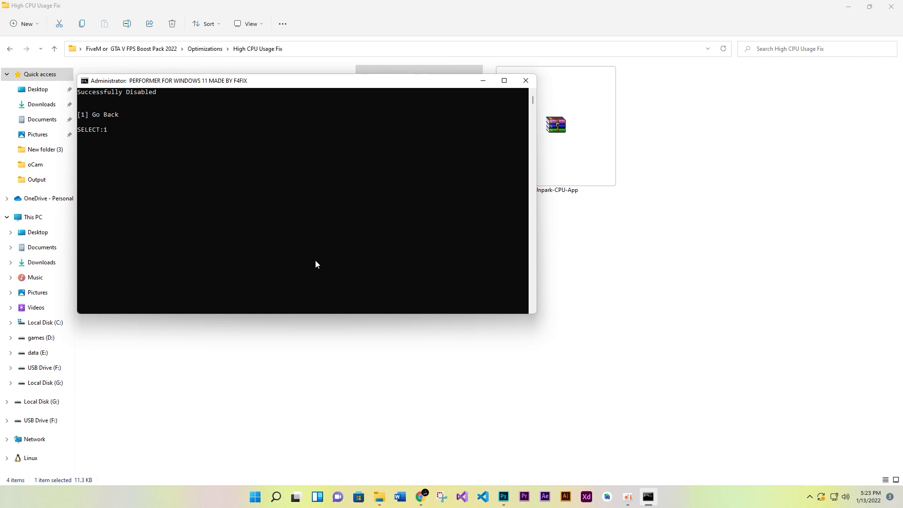
key(Return)
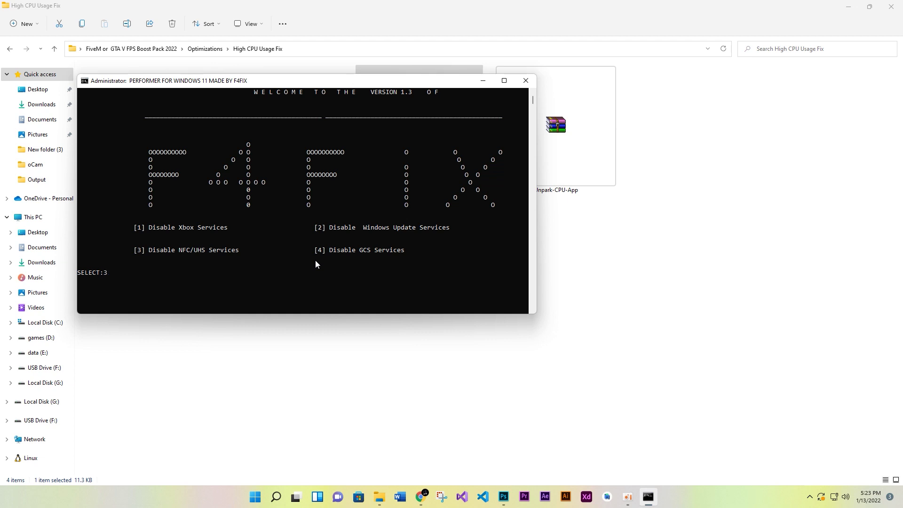
Disable NFC/UHS Services with option 3, return to the list and run option 2 once more
text(3)
key(Return)
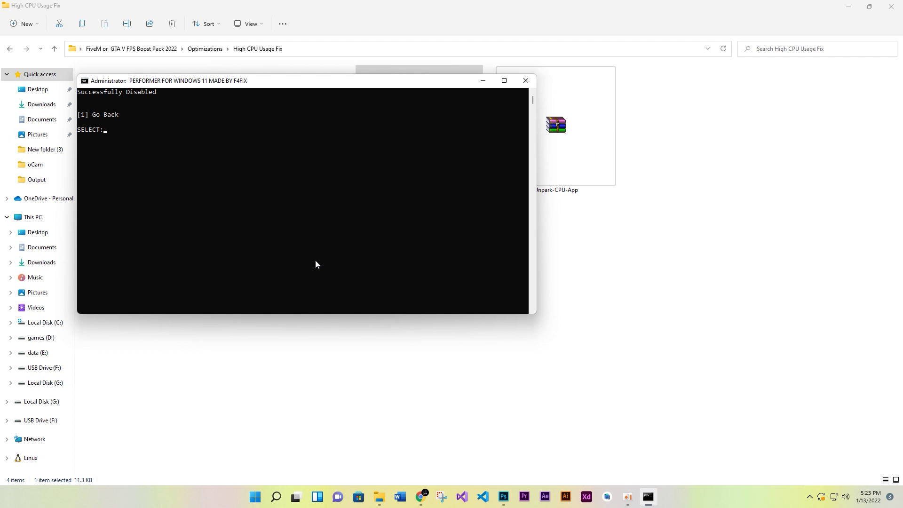
text(1)
key(Return)
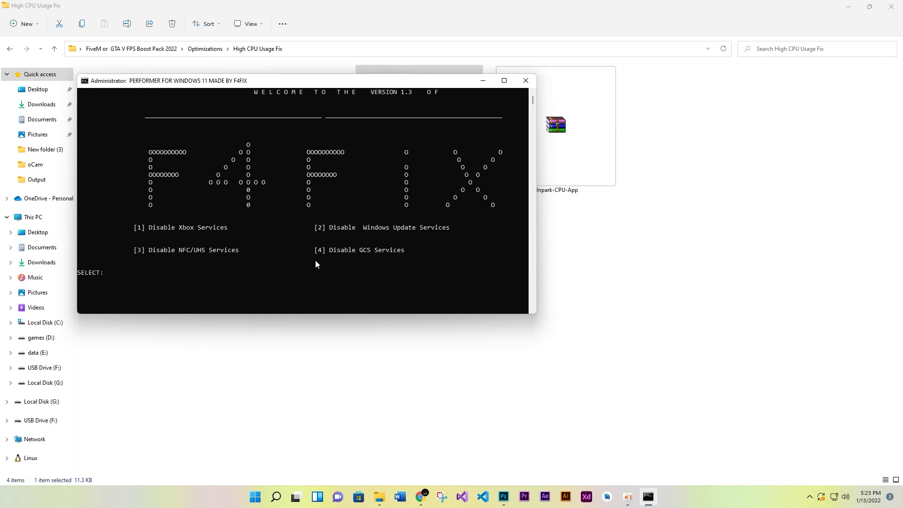
text(2)
key(Return)
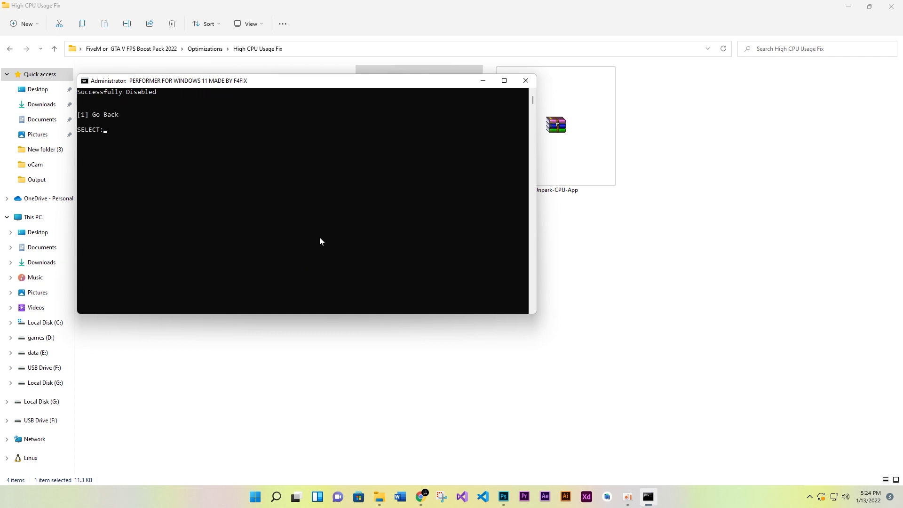
key(Return)
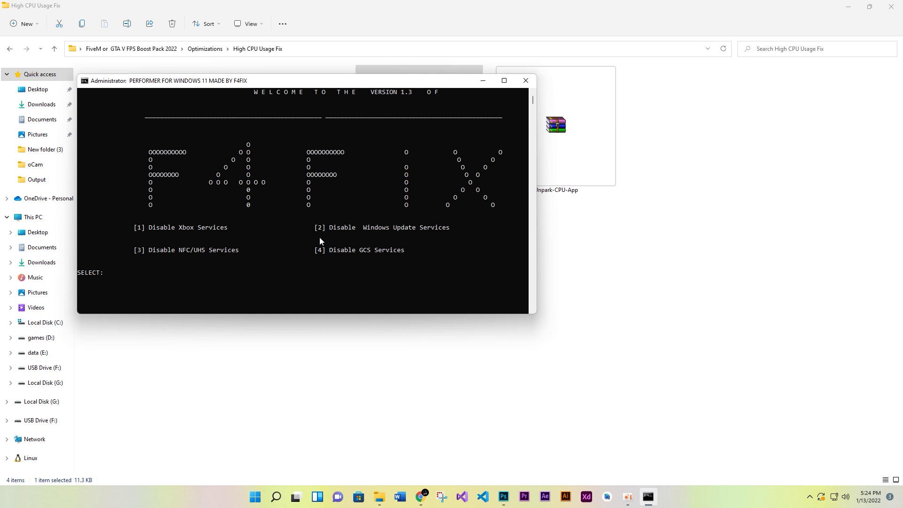
Go back to PERFORMER's main menu, look at the enable options and close the console
key(Return)
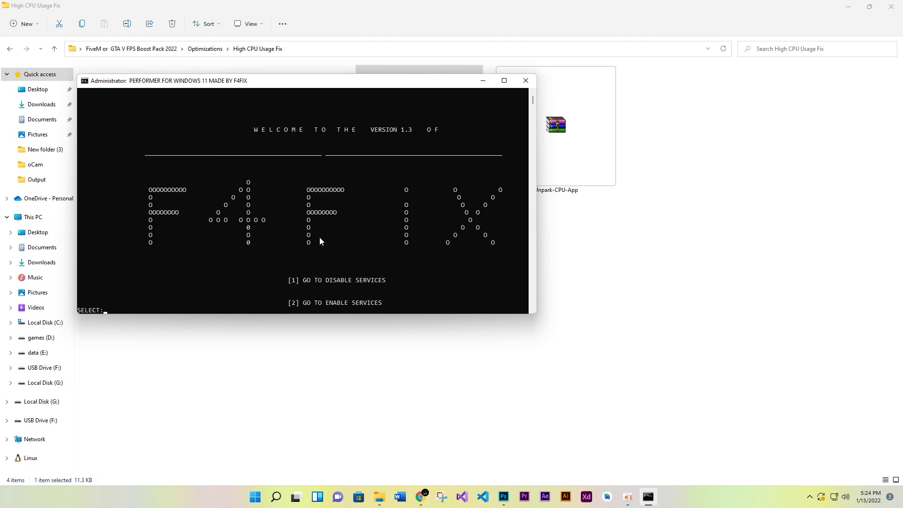
text(2)
key(Return)
drag(396, 252, 255, 254)
click(349, 272)
click(526, 81)
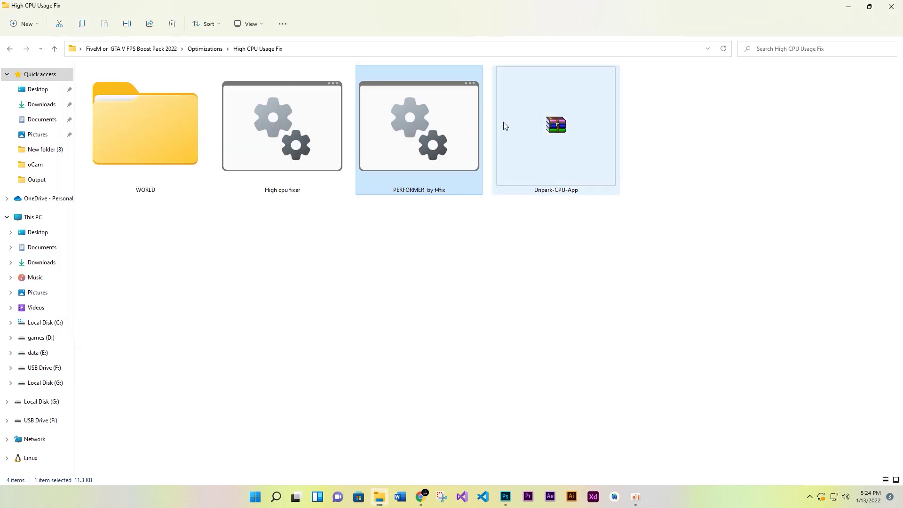
Open the Unpark-CPU-App archive, launch UnparkCpu.exe from it and close the archive window
key(alt+Up)
key(alt+Left)
double_click(536, 161)
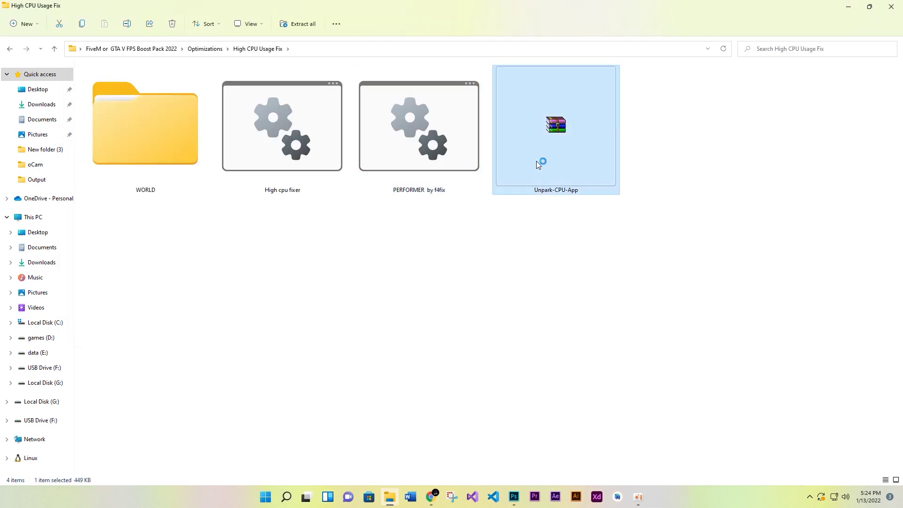
click(234, 203)
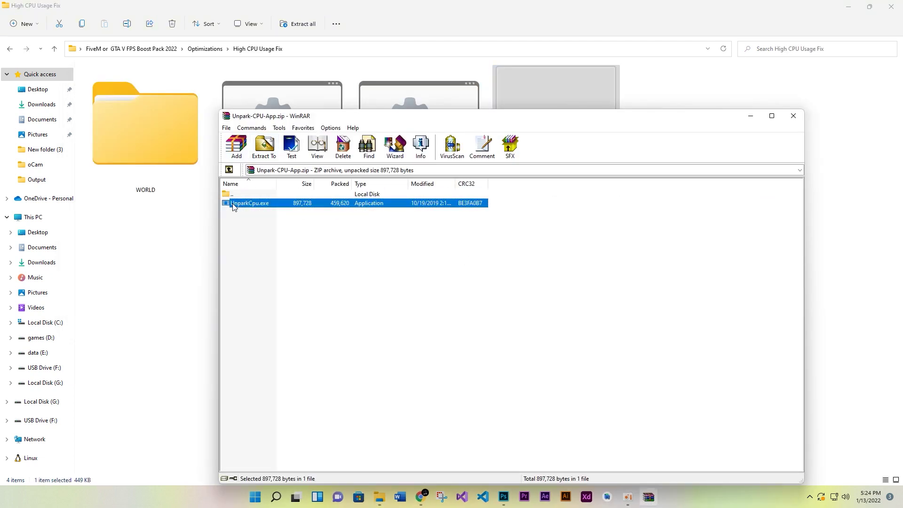
double_click(234, 203)
click(794, 116)
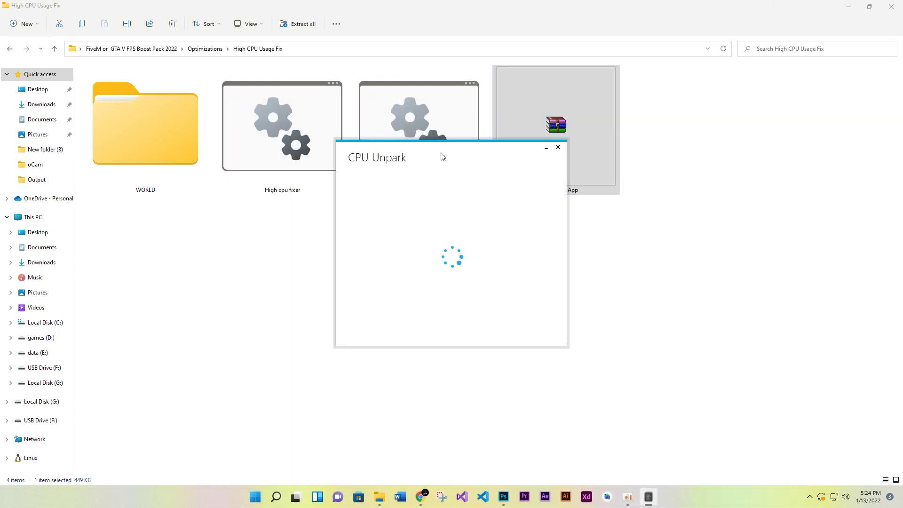
Select the Ultimate Performance system power plan in CPU Unpark and try to set it as active
drag(442, 156, 361, 145)
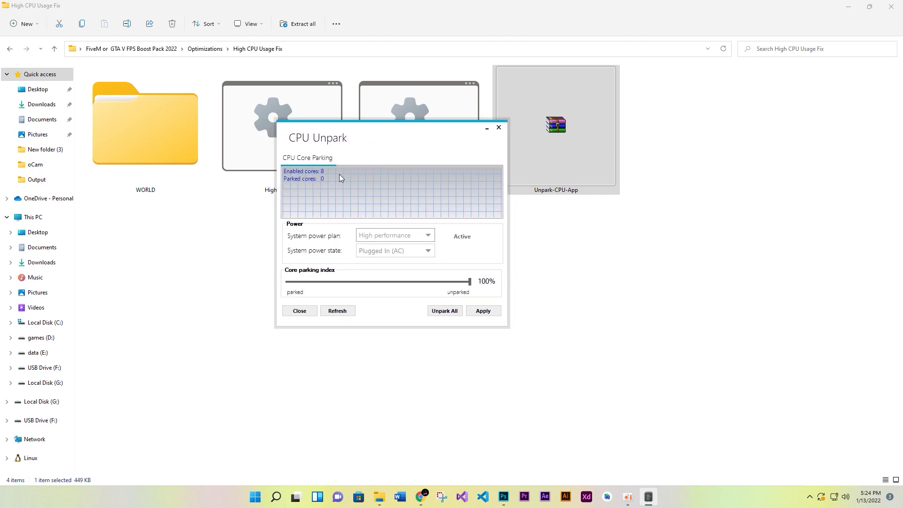
click(428, 235)
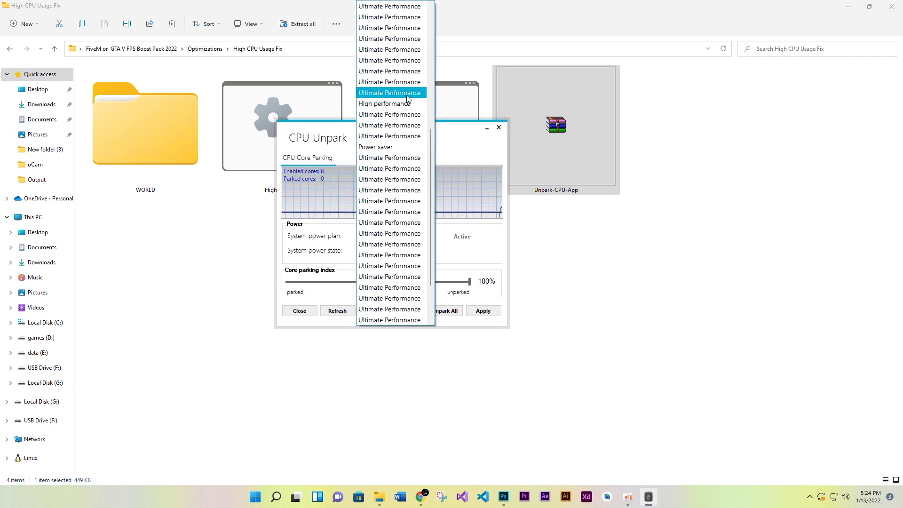
scroll(407, 98, up, 5)
click(407, 69)
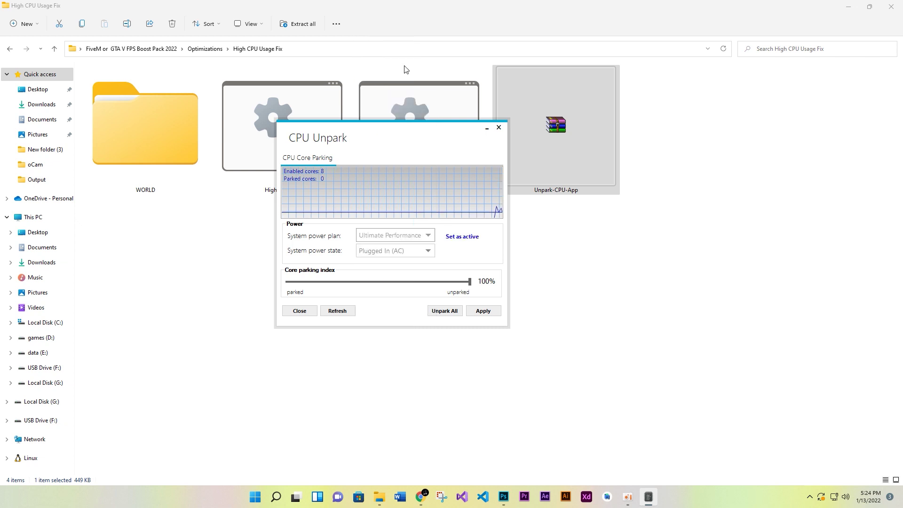
click(463, 236)
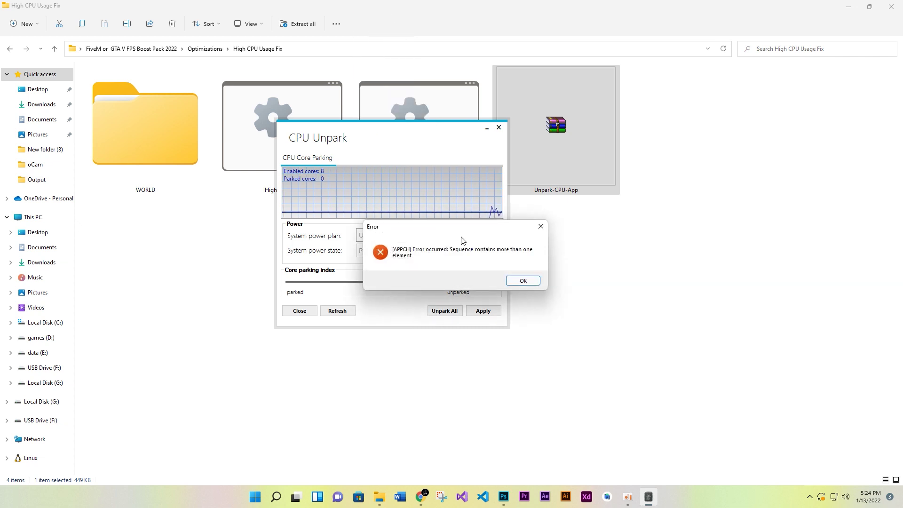
click(522, 281)
Apply the core parking settings with all cores unparked and minimize CPU Unpark
click(480, 311)
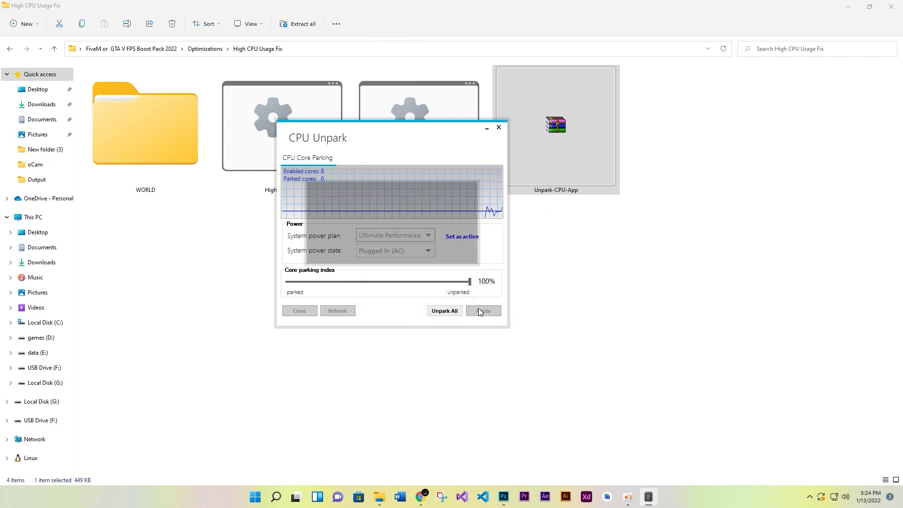
click(451, 251)
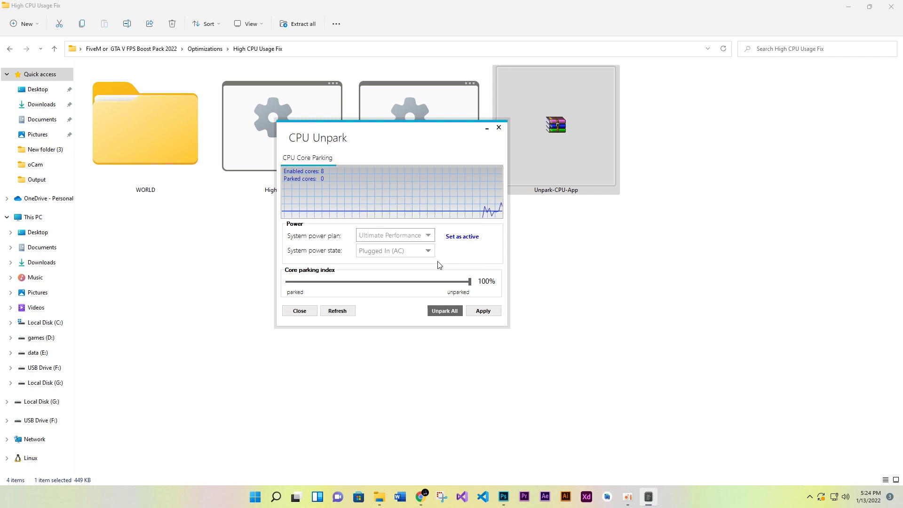
click(488, 129)
Return to the boost pack's main folder and run the Disable Hibernate and Speedup batch files as administrator
key(alt+Up)
key(alt+Up)
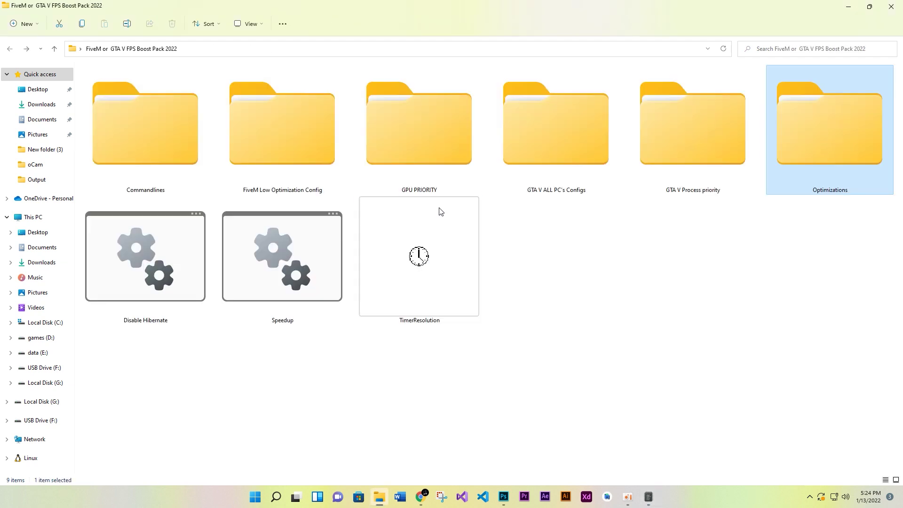
click(483, 361)
right_click(161, 307)
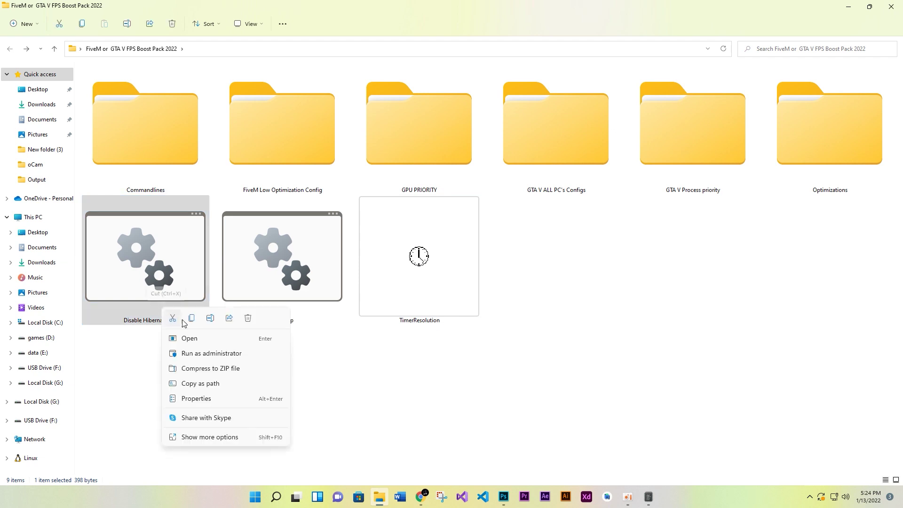
click(205, 352)
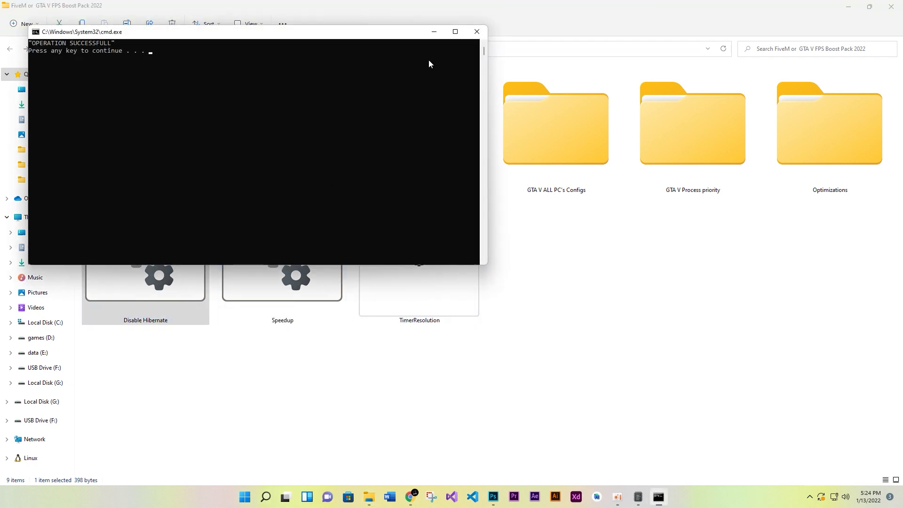
click(476, 32)
right_click(303, 286)
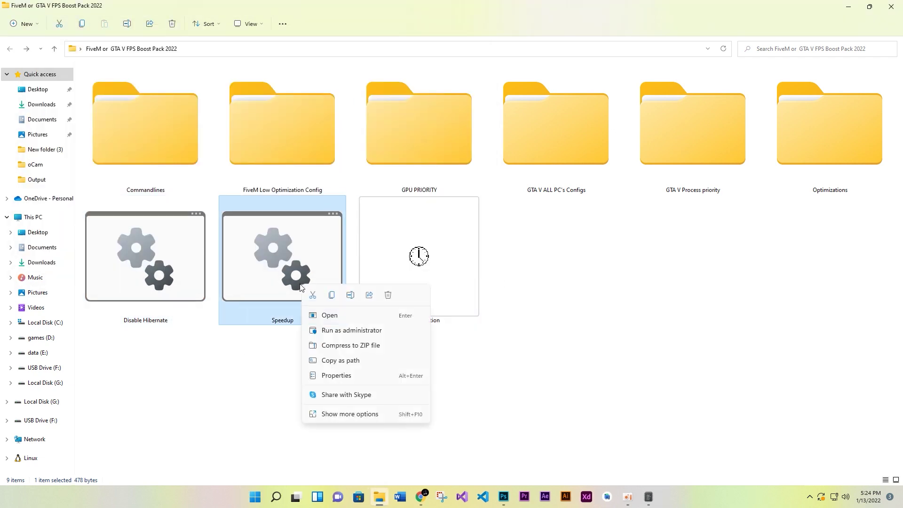
click(341, 332)
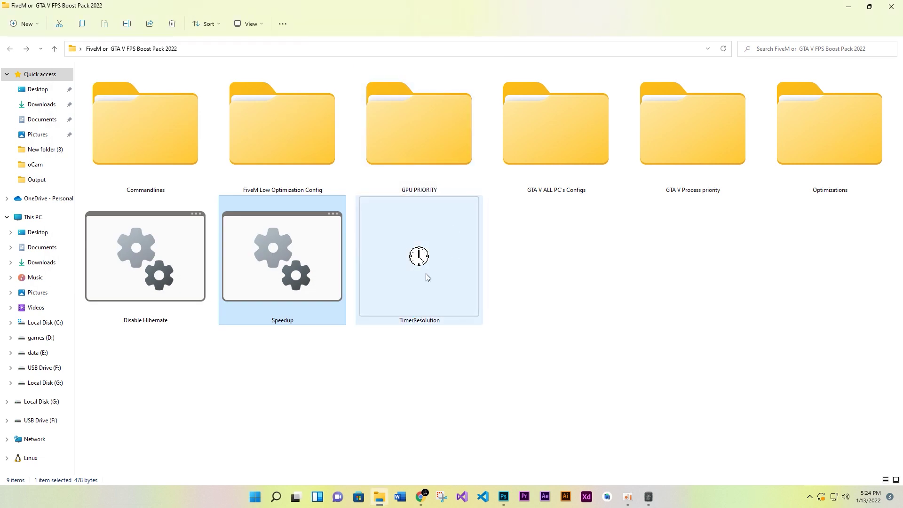